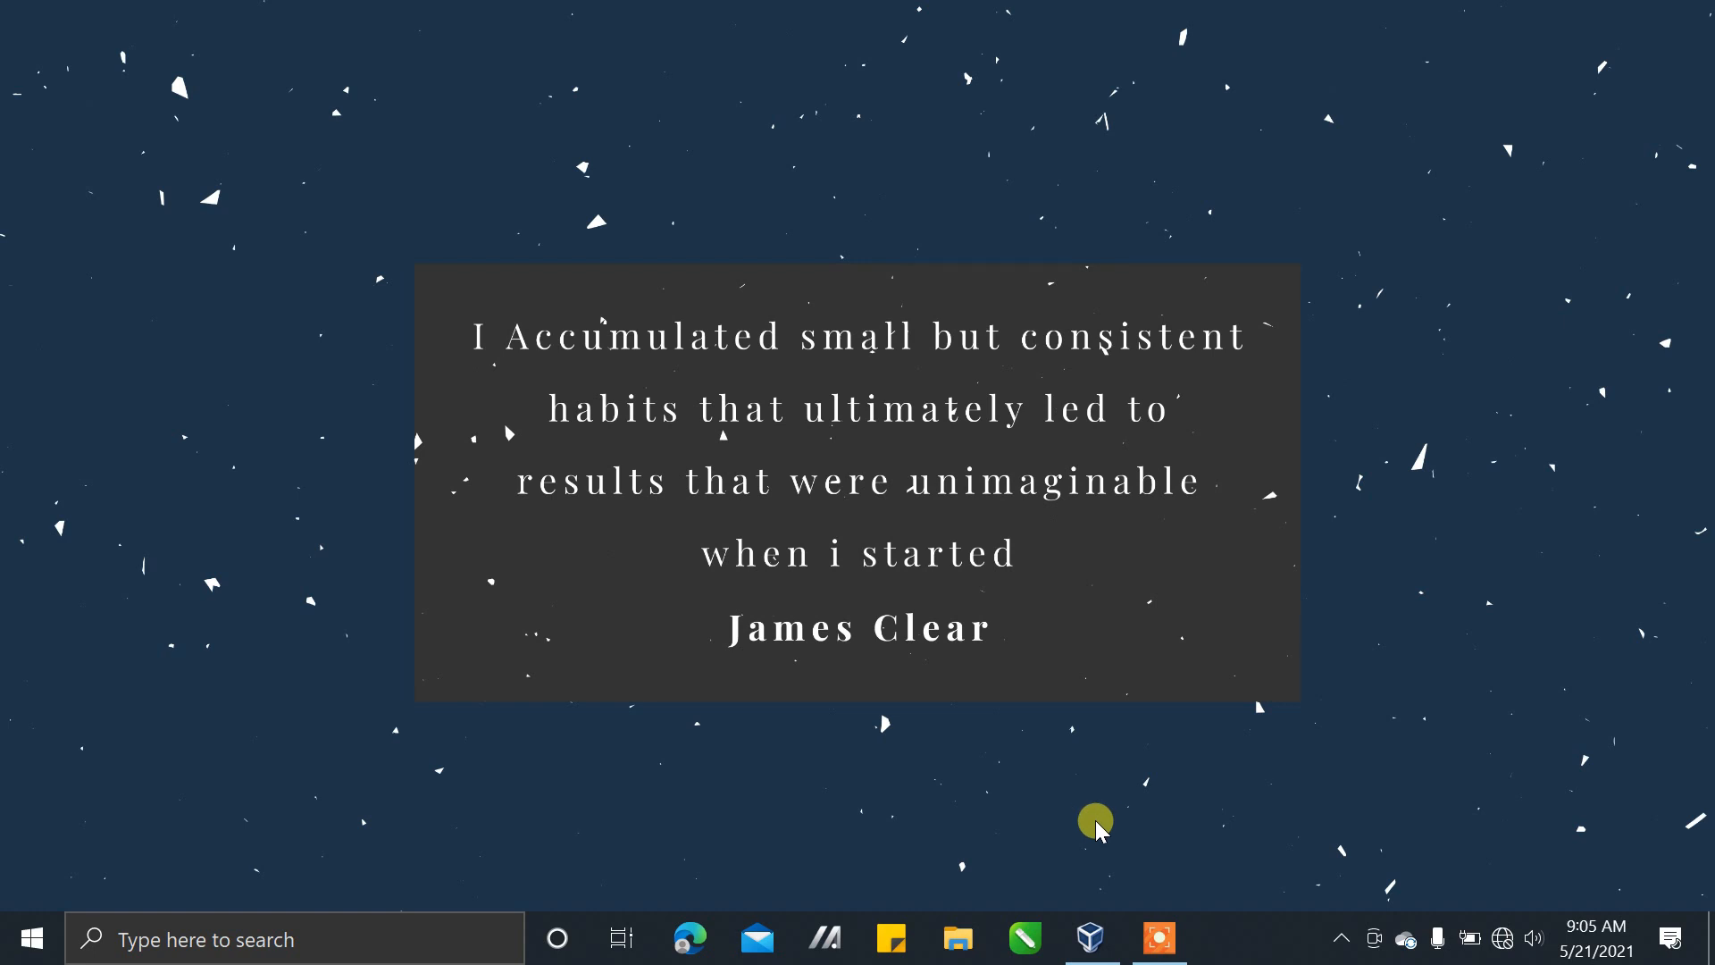
Switch to Oracle VM VirtualBox Manager and start a new virtual machine named windows_10, type Microsoft Windows, version Windows 10 (64-bit)
{"action": "left_click", "coordinate": [1089, 922]}
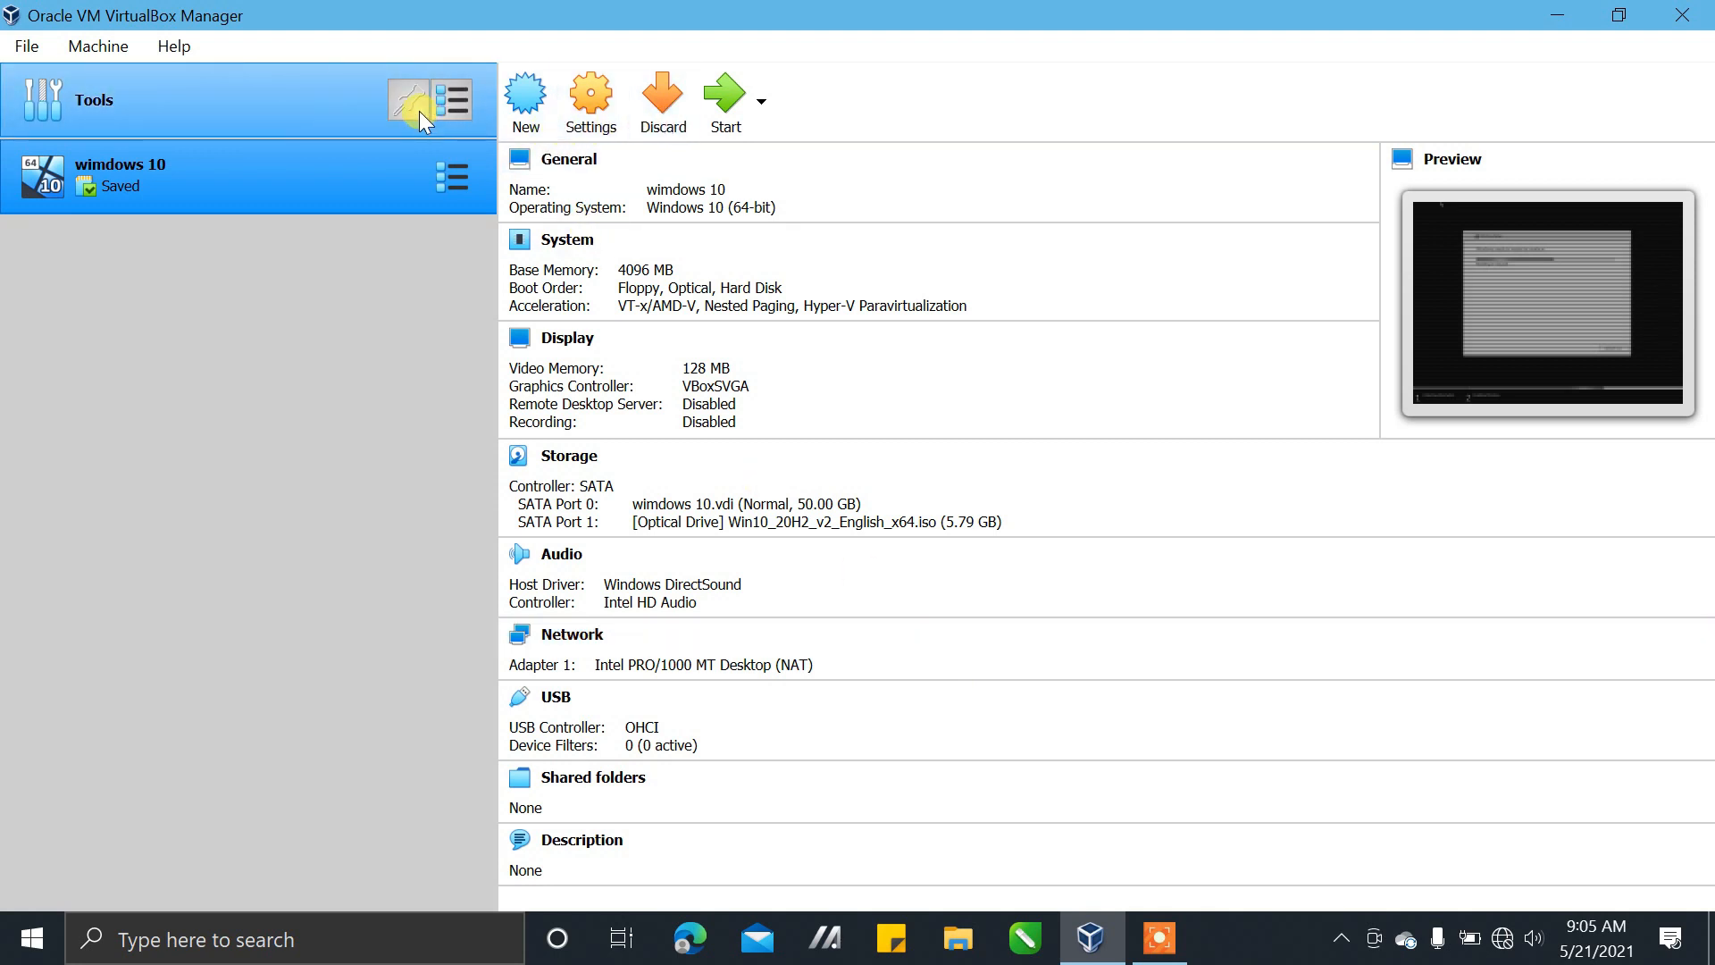
{"action": "left_click", "coordinate": [523, 96]}
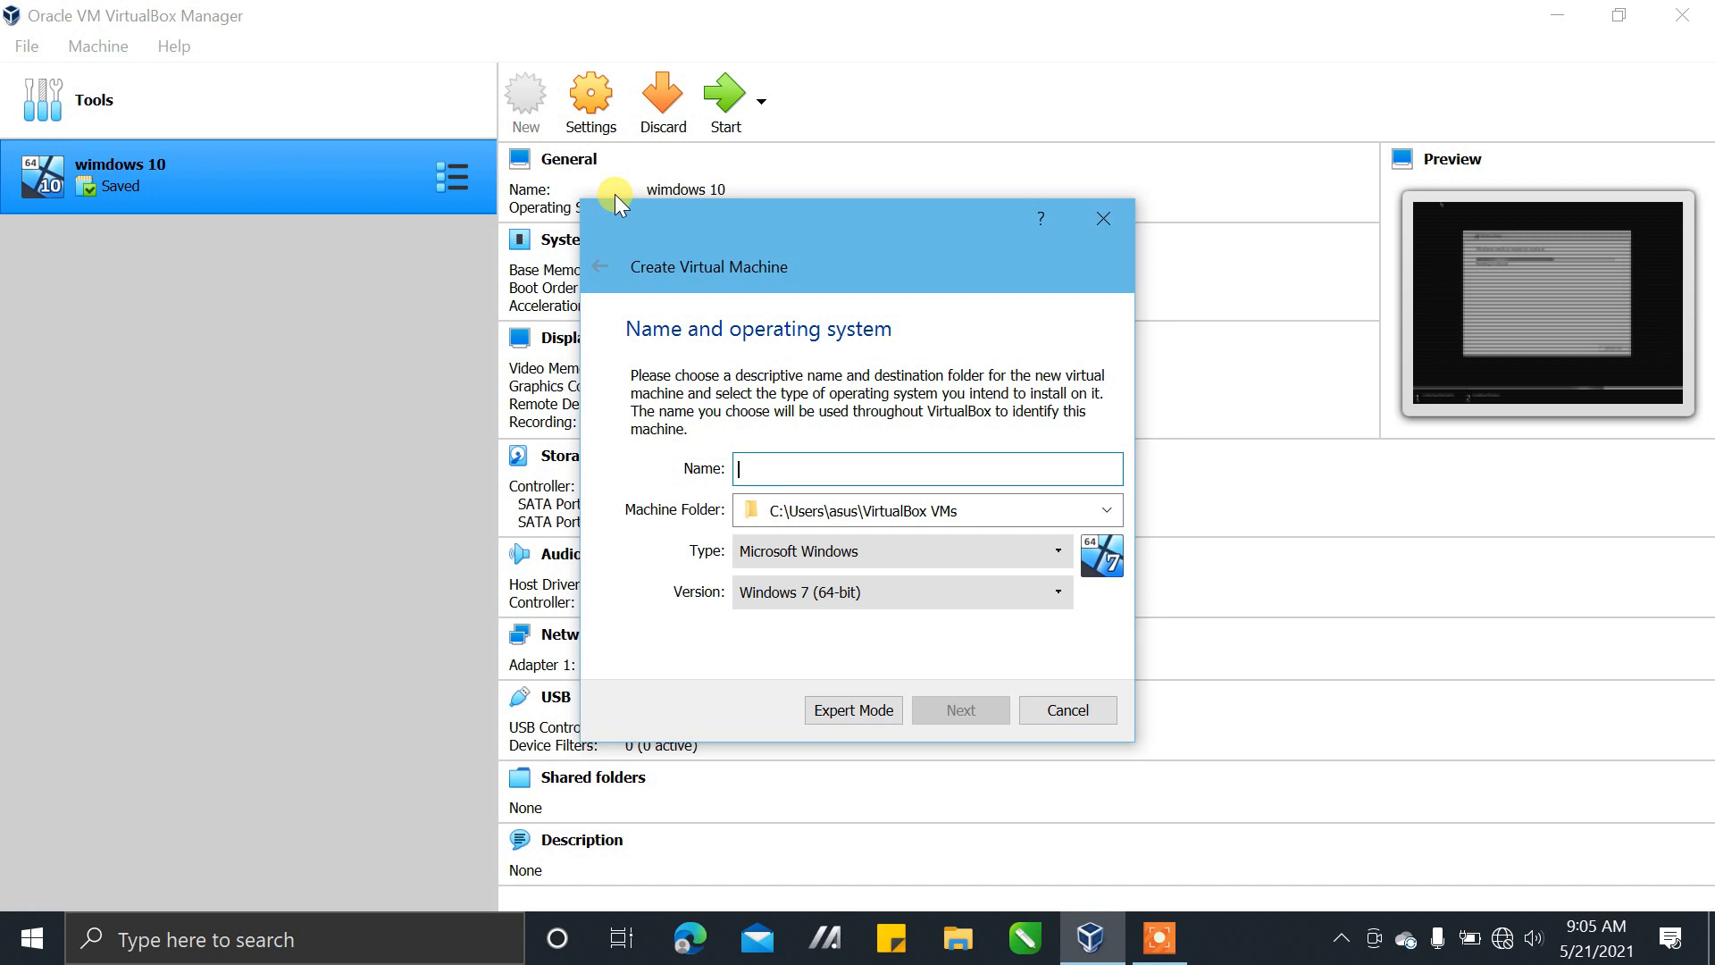
{"action": "type", "text": "win"}
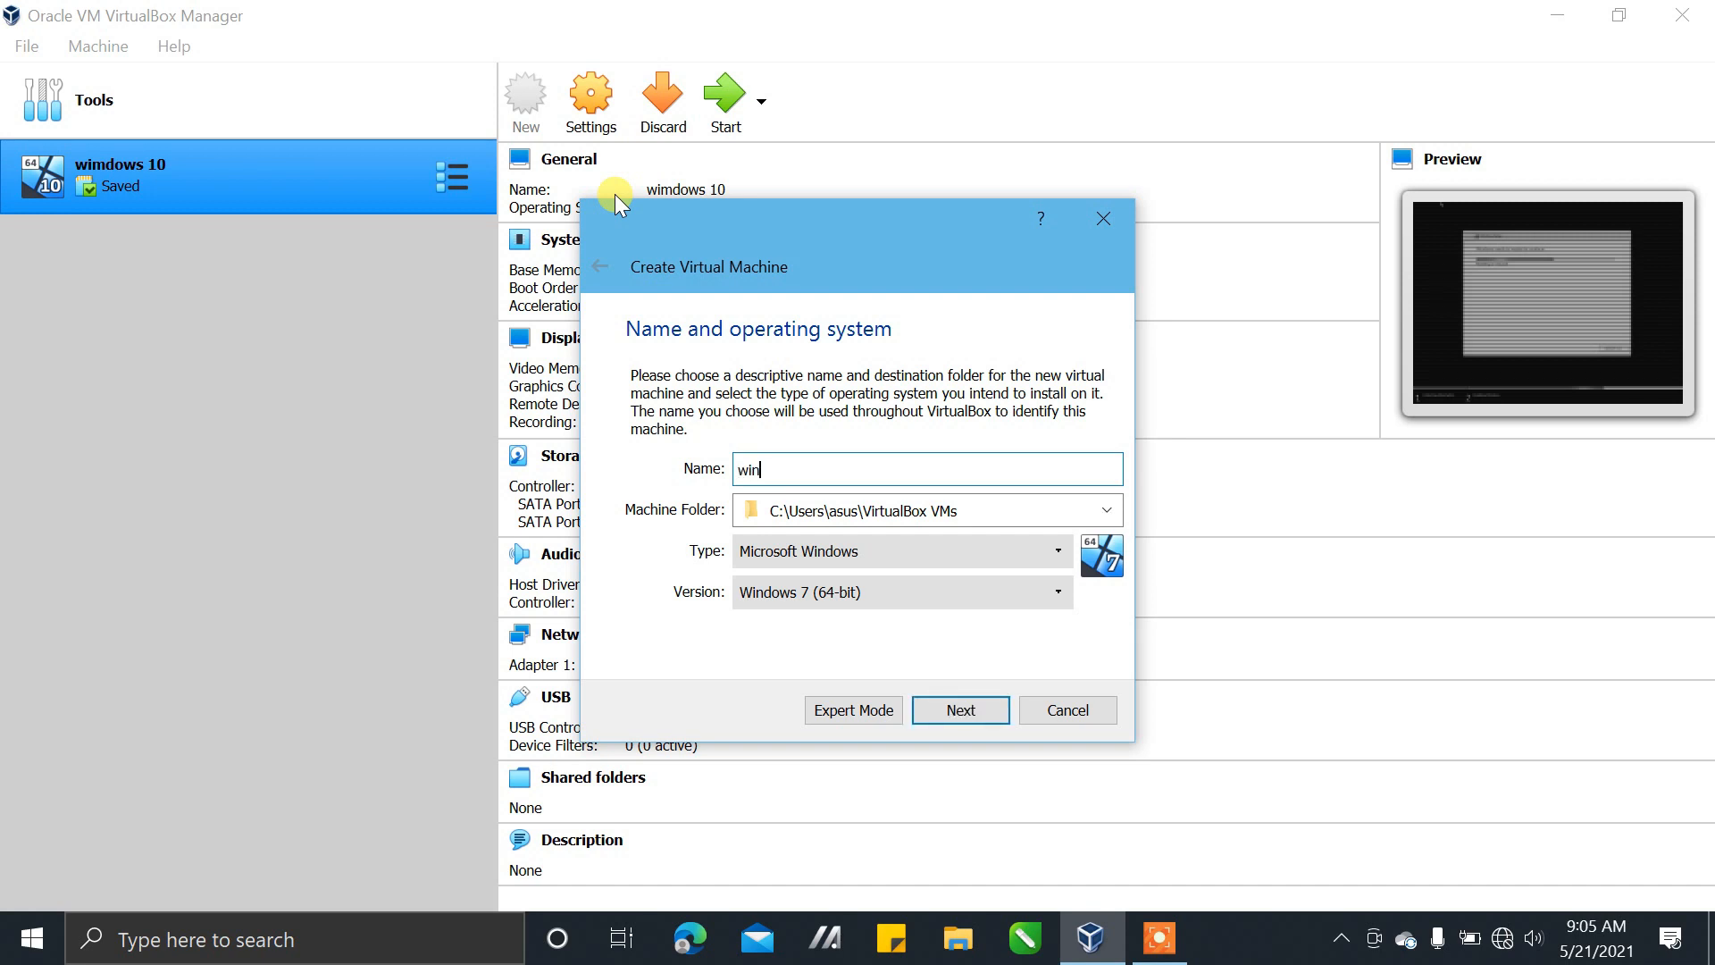
{"action": "type", "text": "dows_10"}
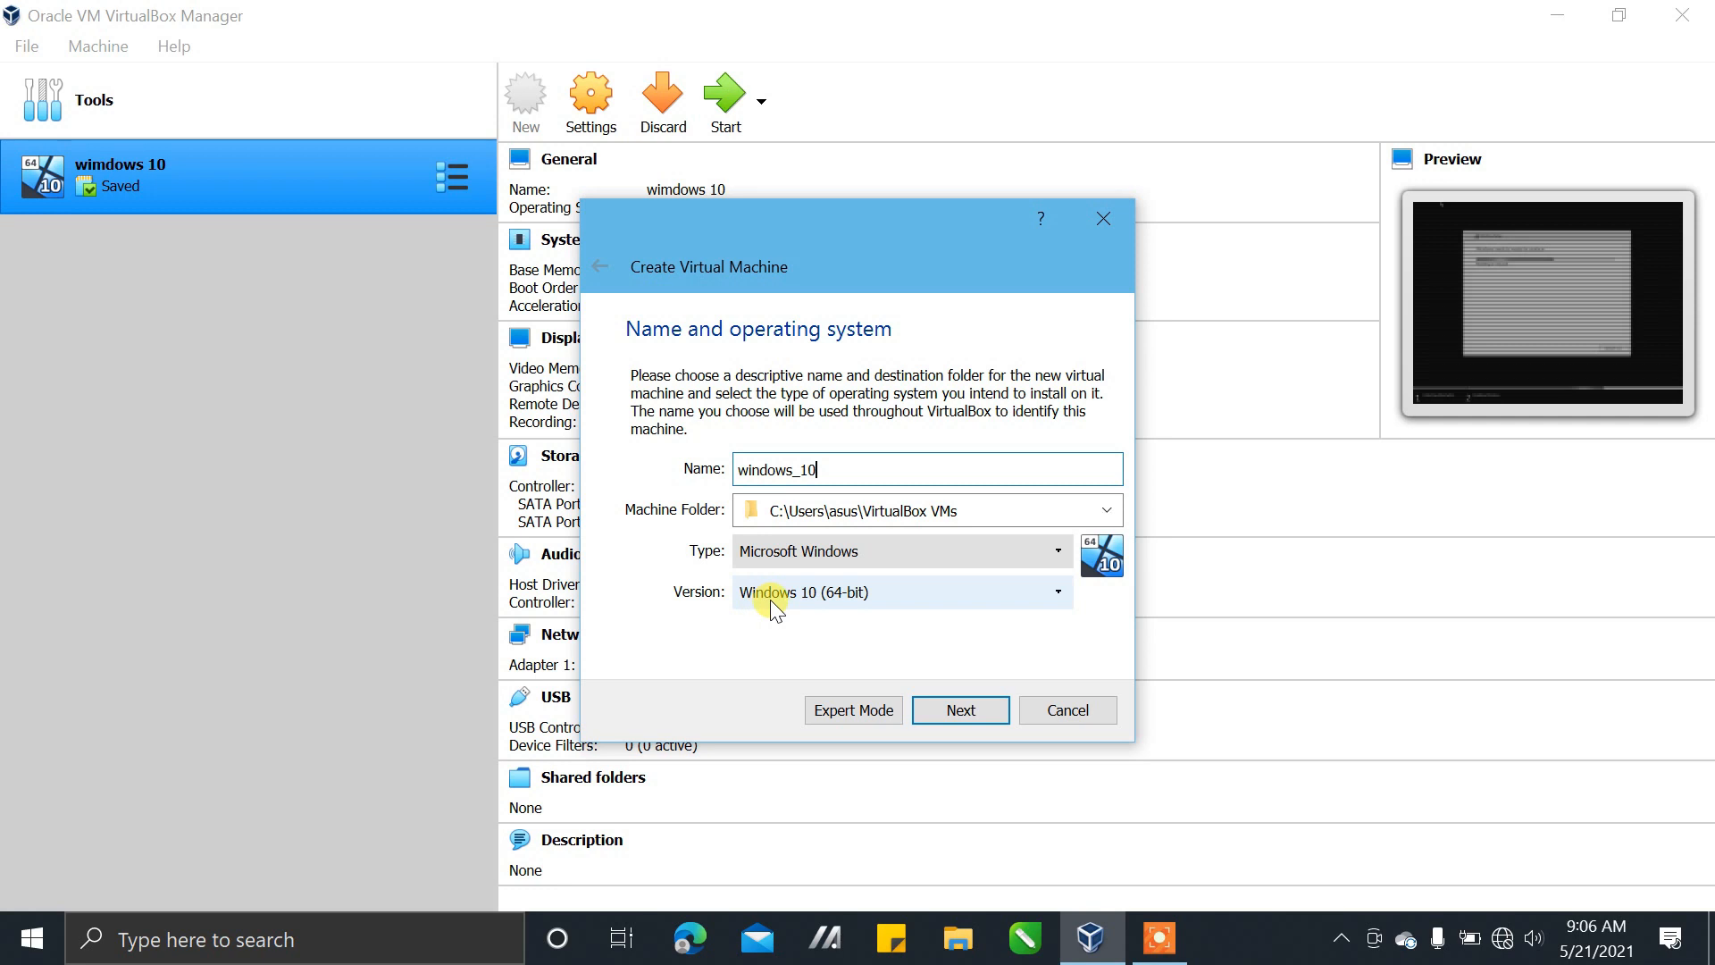
{"action": "left_click", "coordinate": [821, 599]}
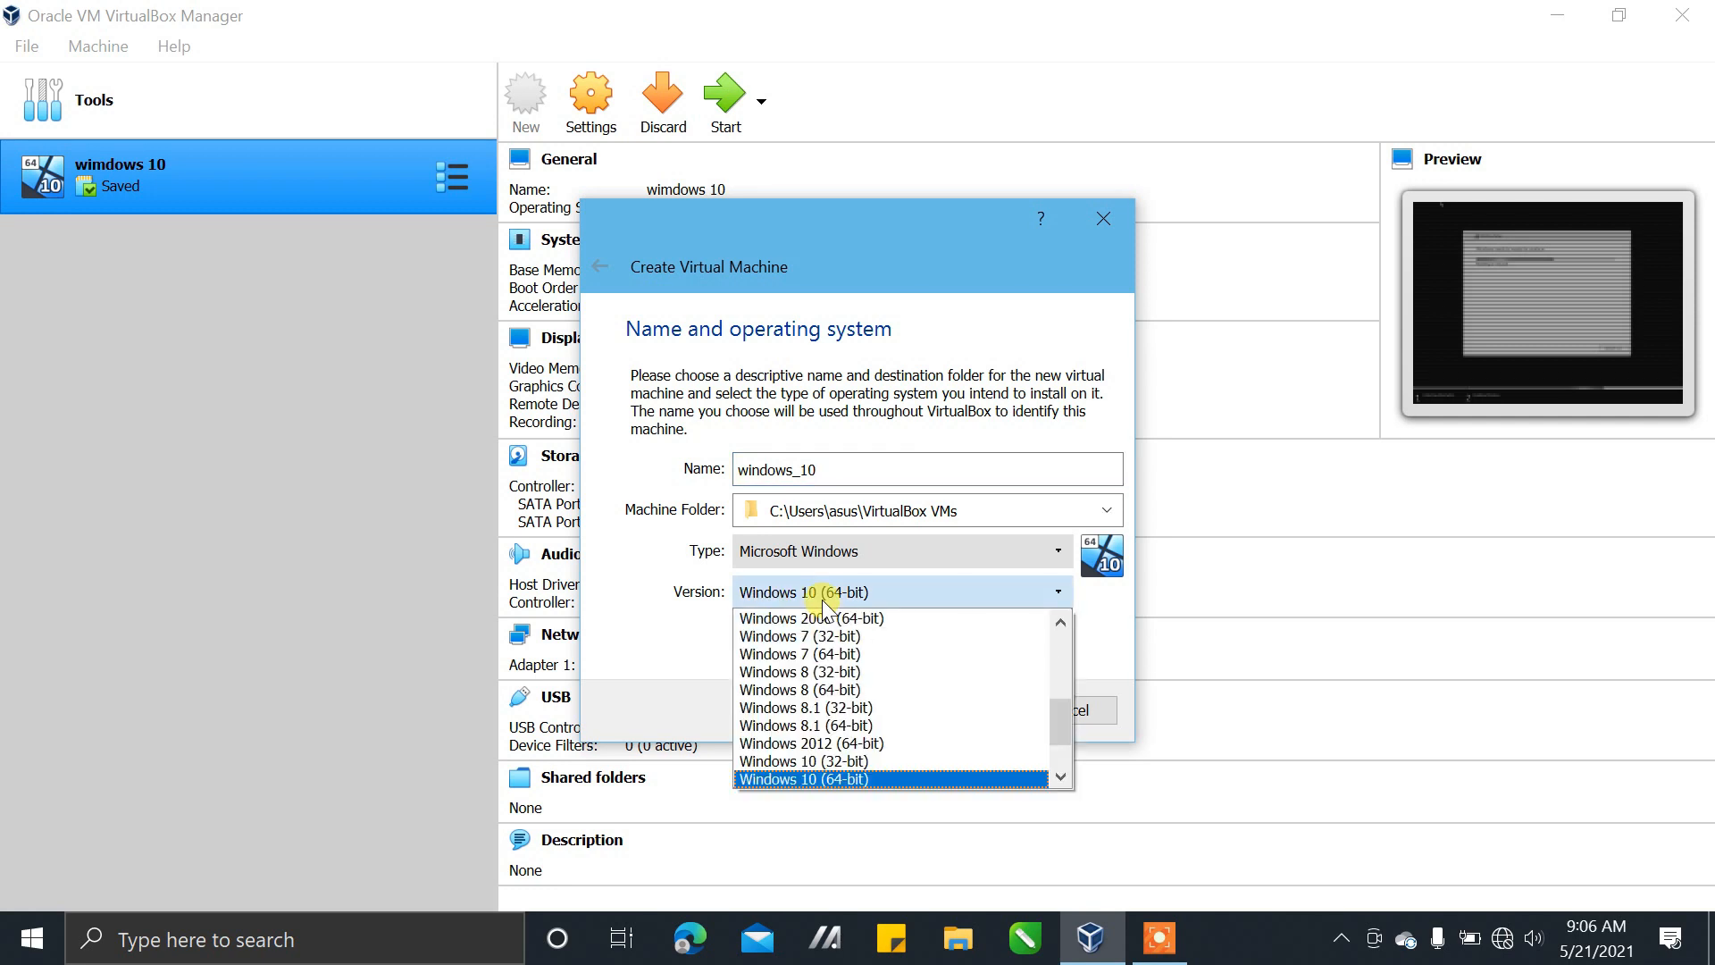
{"action": "left_click", "coordinate": [822, 598]}
{"action": "left_click", "coordinate": [953, 711]}
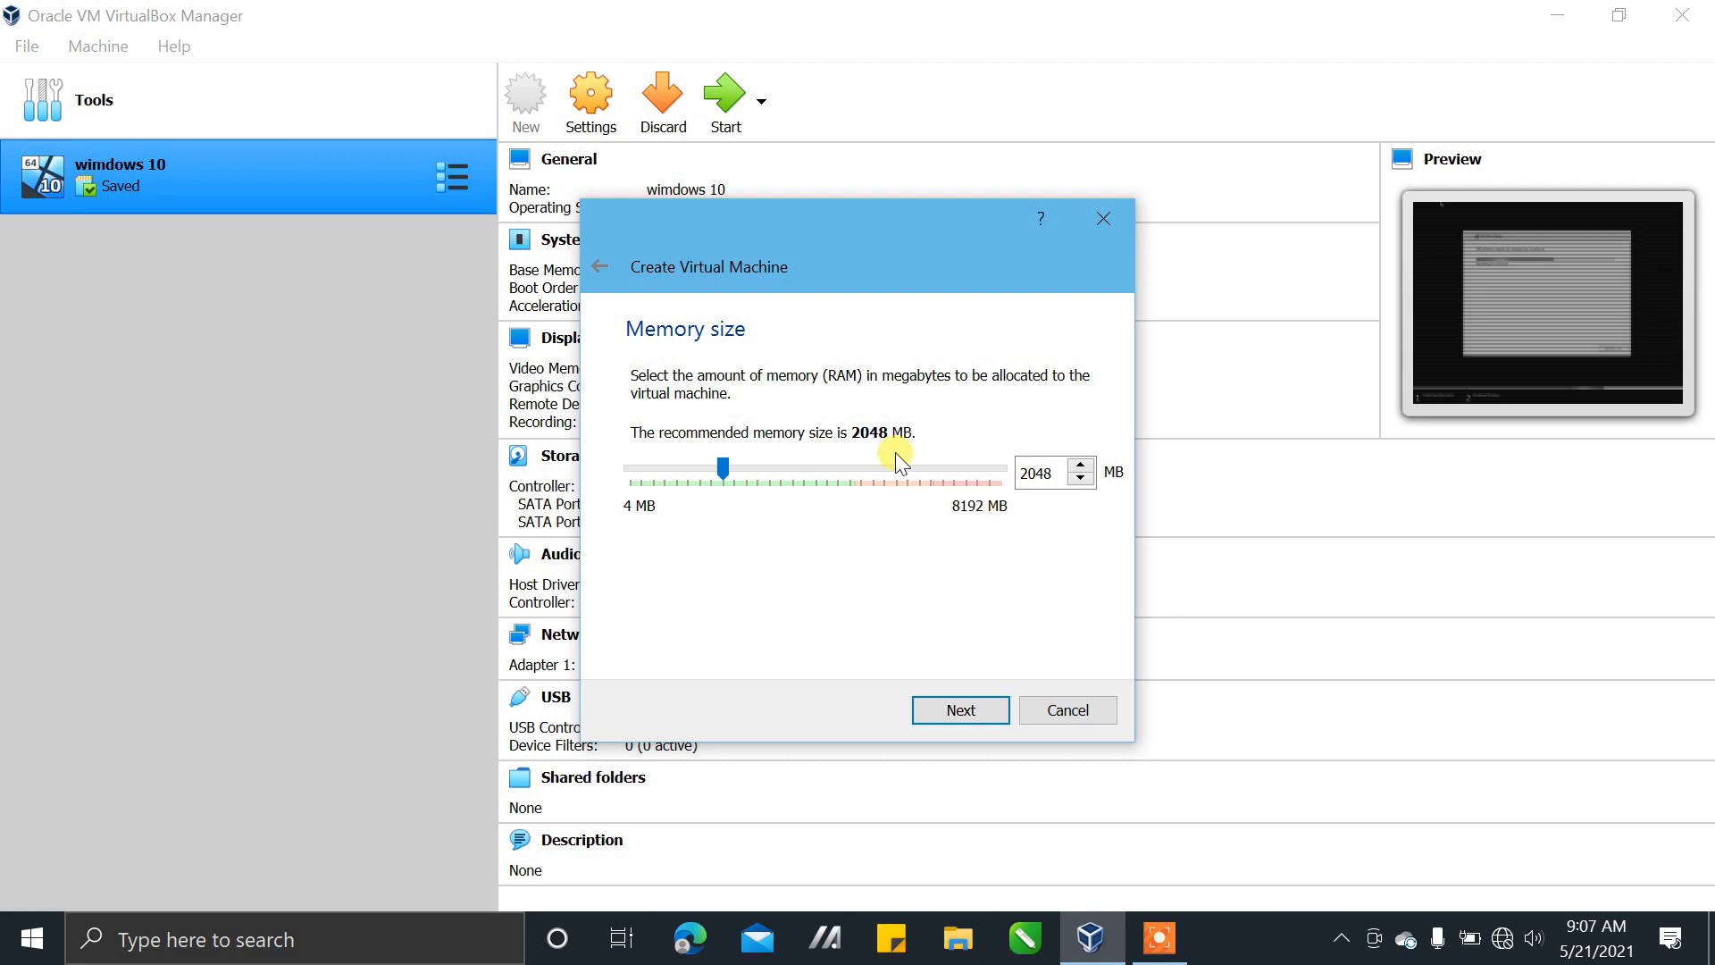
Set the new virtual machine's memory size to 4096 MB and continue to the hard disk setup
{"action": "left_click", "coordinate": [839, 469]}
{"action": "left_click_drag", "start_coordinate": [735, 471], "coordinate": [815, 486]}
{"action": "left_click", "coordinate": [994, 710]}
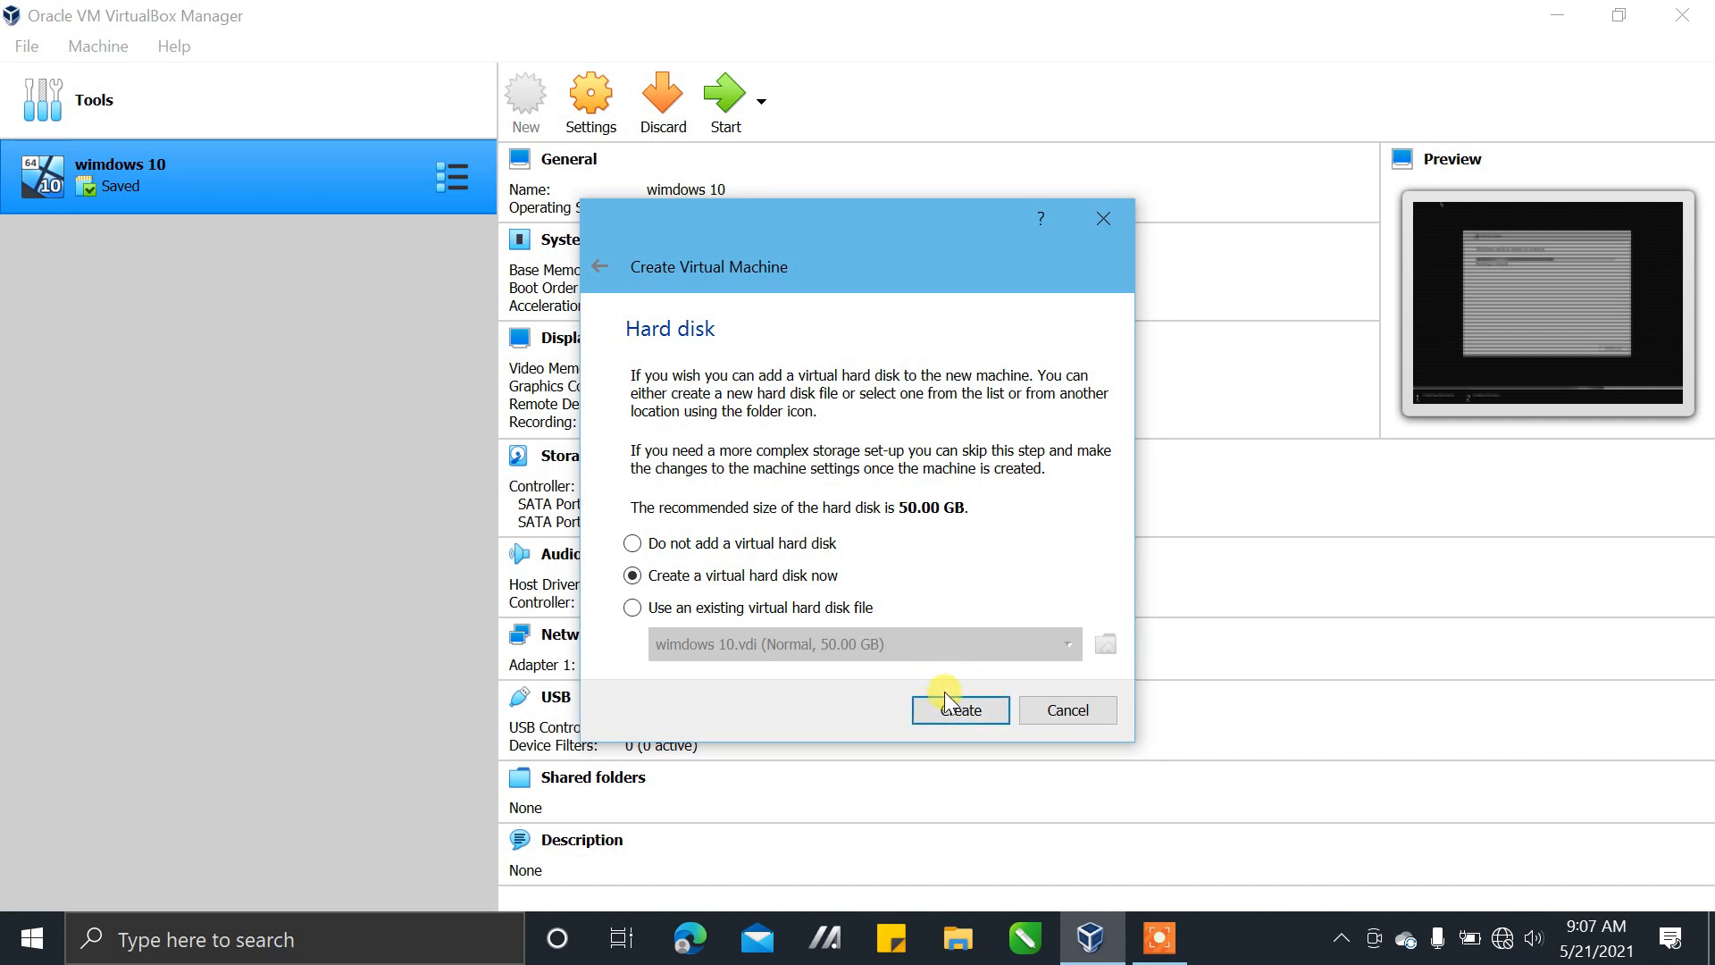
Create a dynamically allocated VDI virtual hard disk of 50.00 GB for the windows_10 machine
{"action": "left_click", "coordinate": [968, 714]}
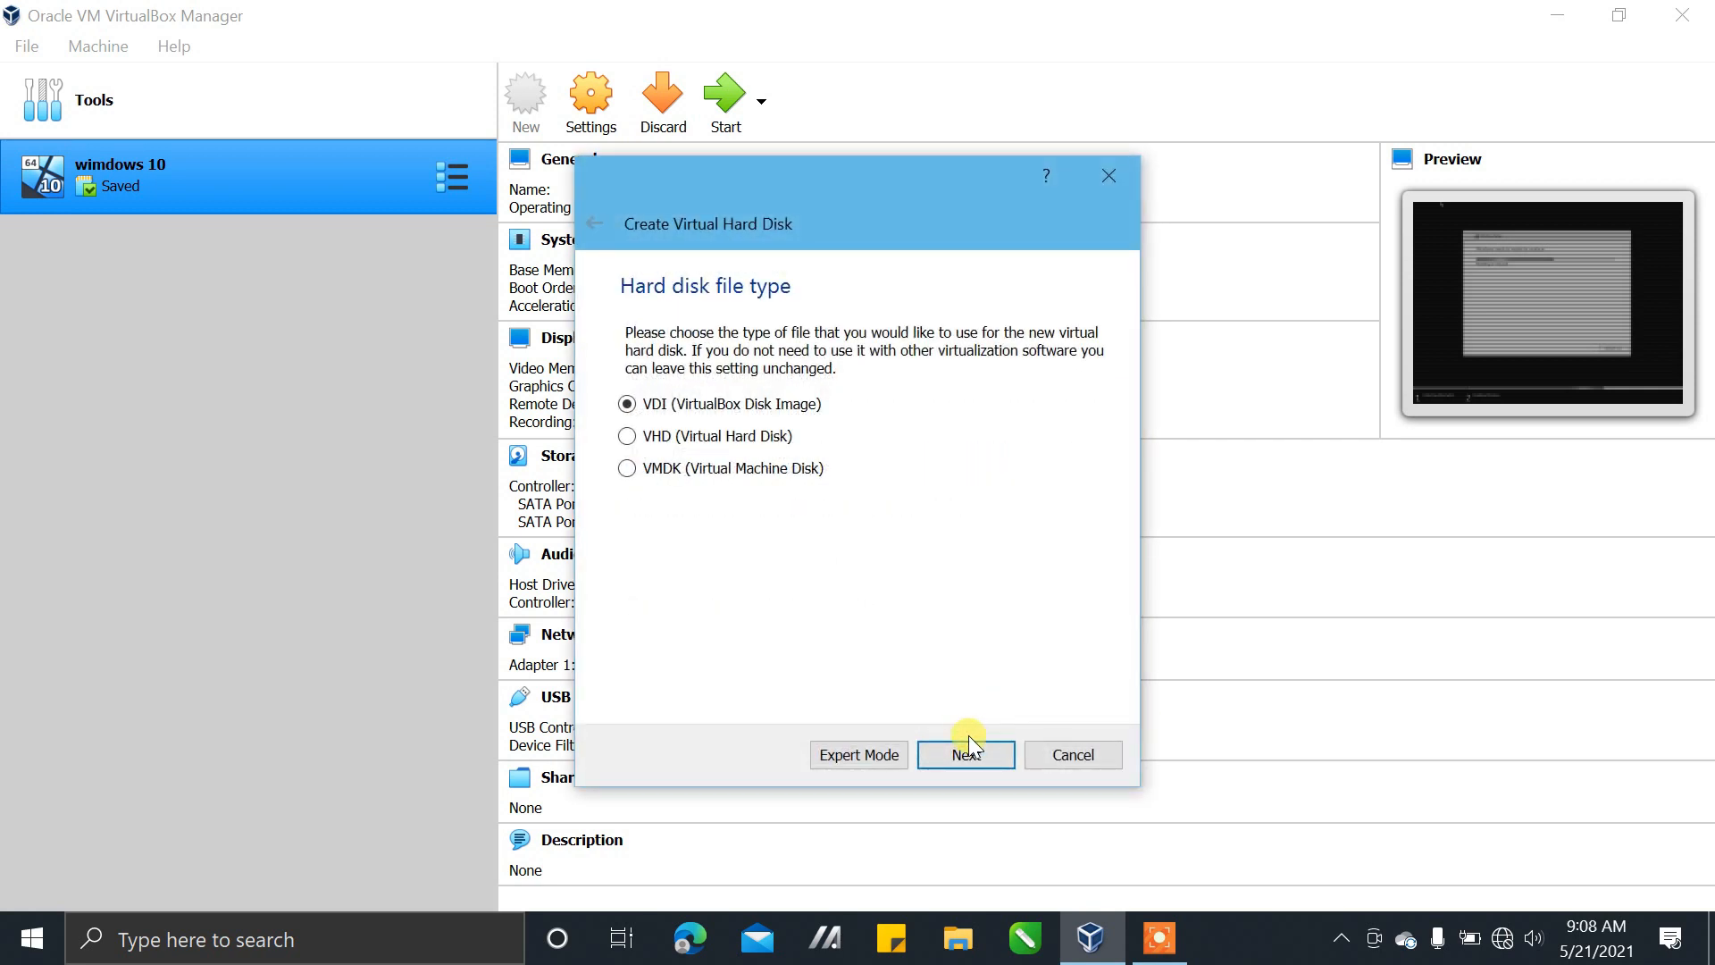
{"action": "left_click", "coordinate": [965, 754]}
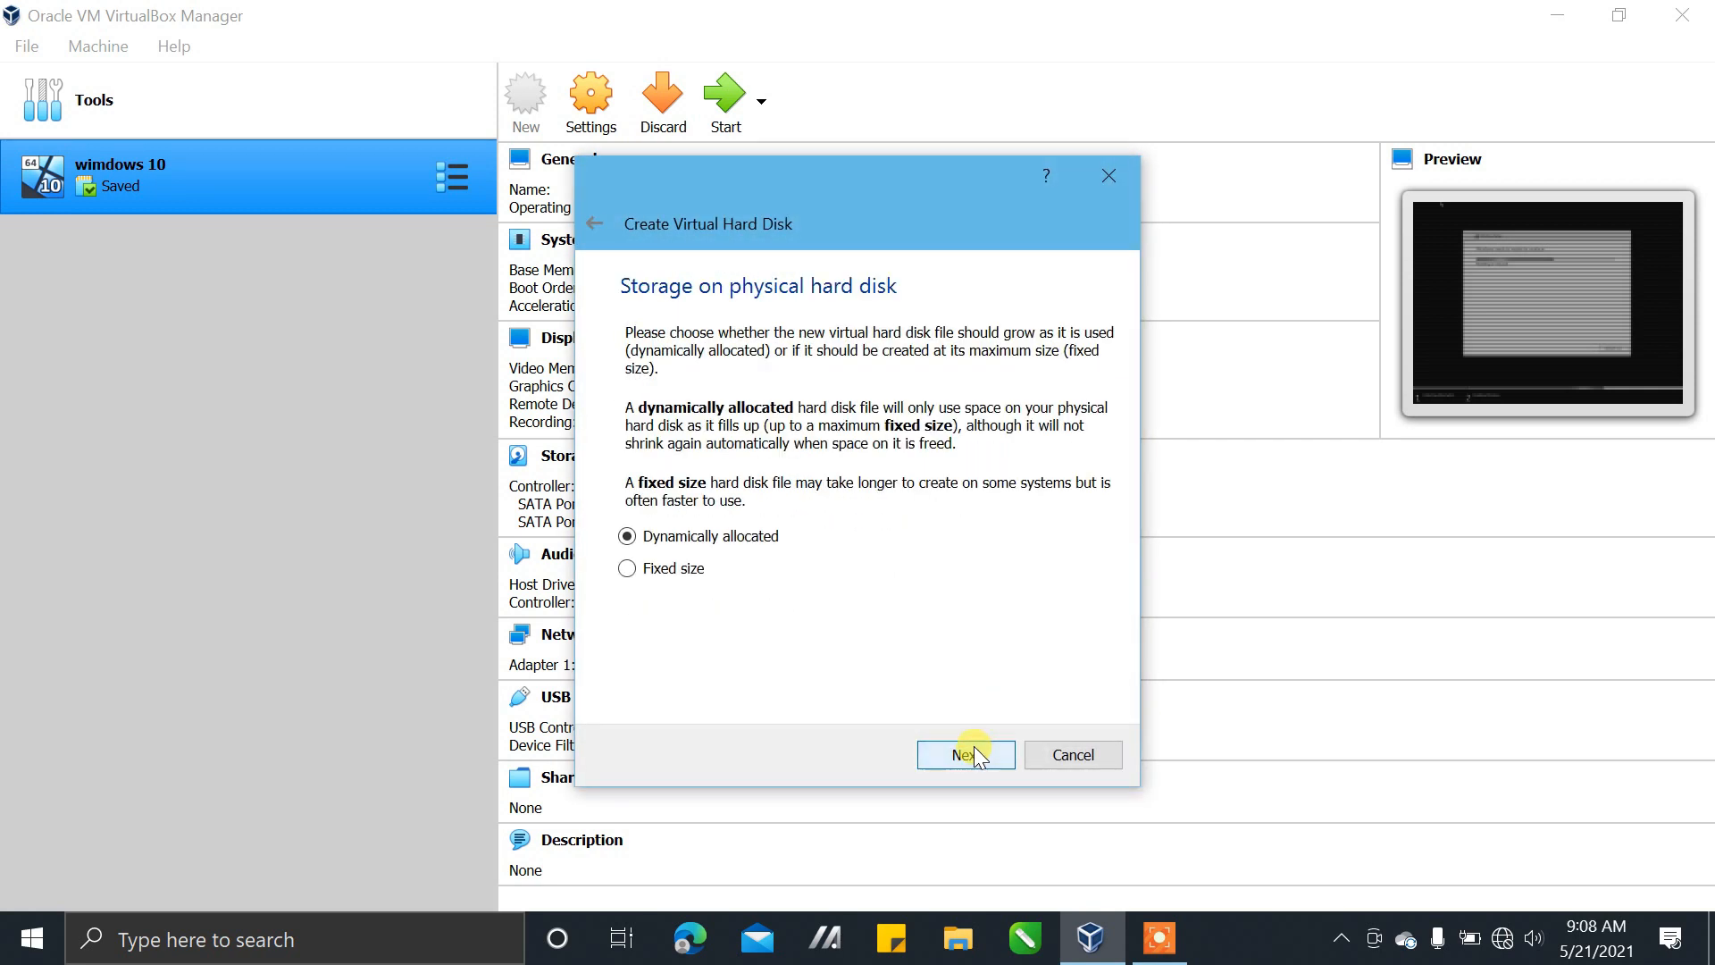
{"action": "left_click", "coordinate": [976, 756]}
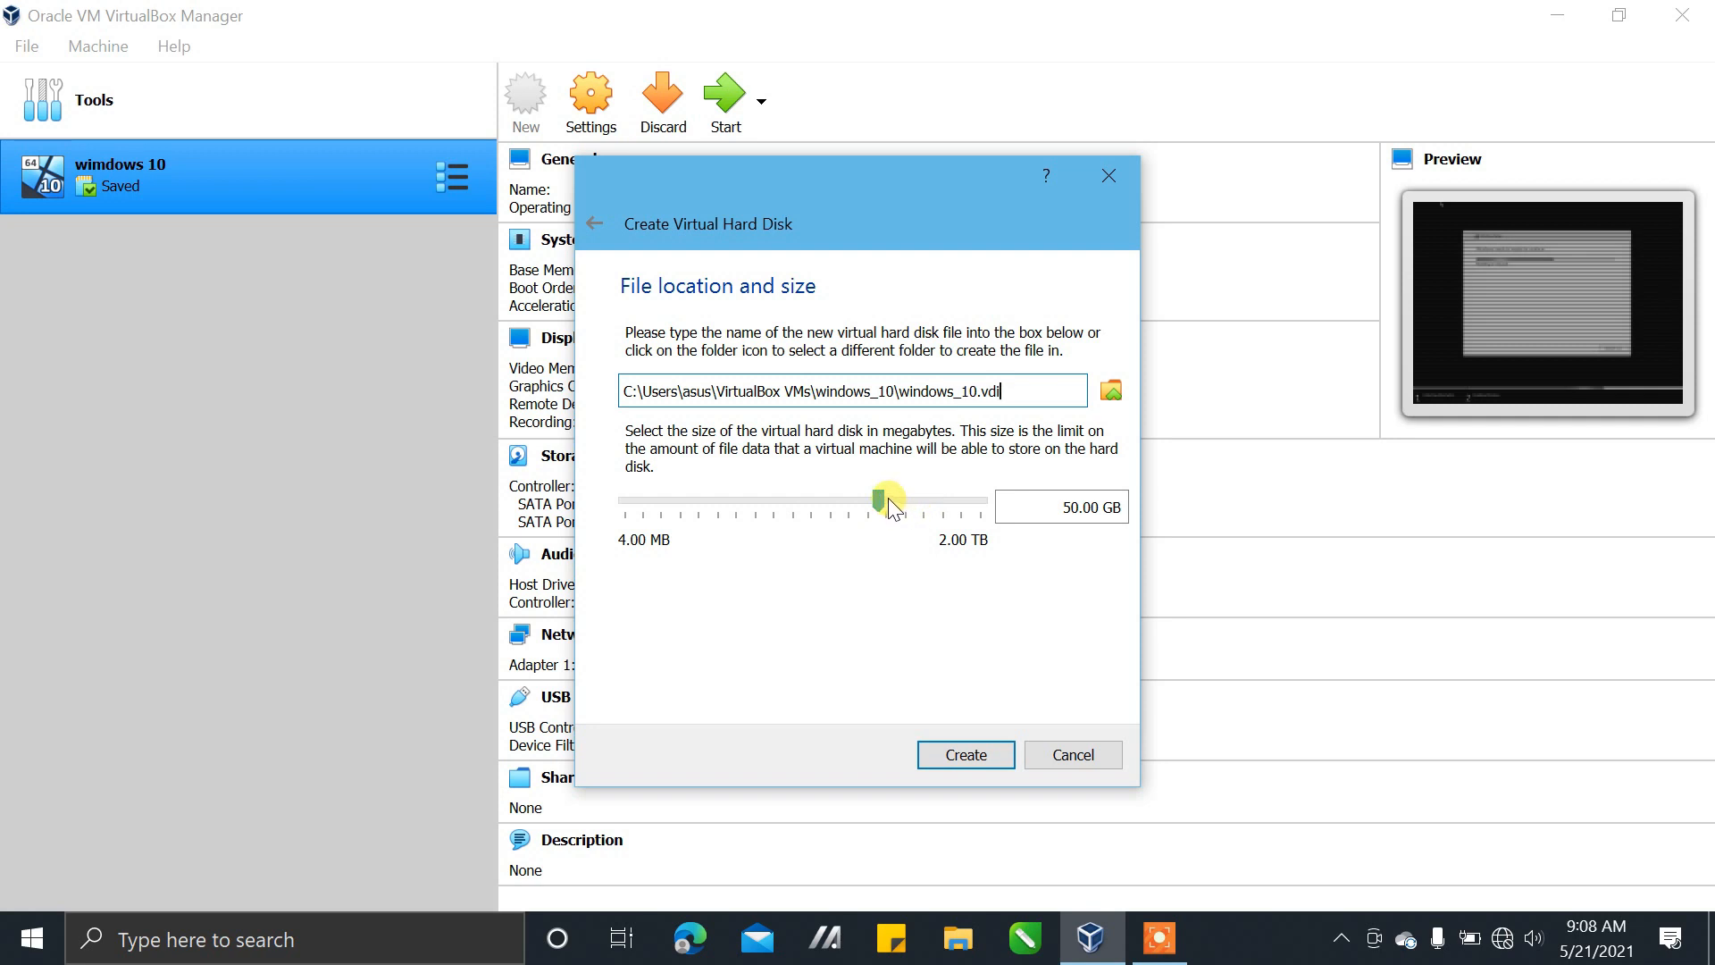
{"action": "mouse_move", "coordinate": [889, 498]}
{"action": "left_click", "coordinate": [983, 753]}
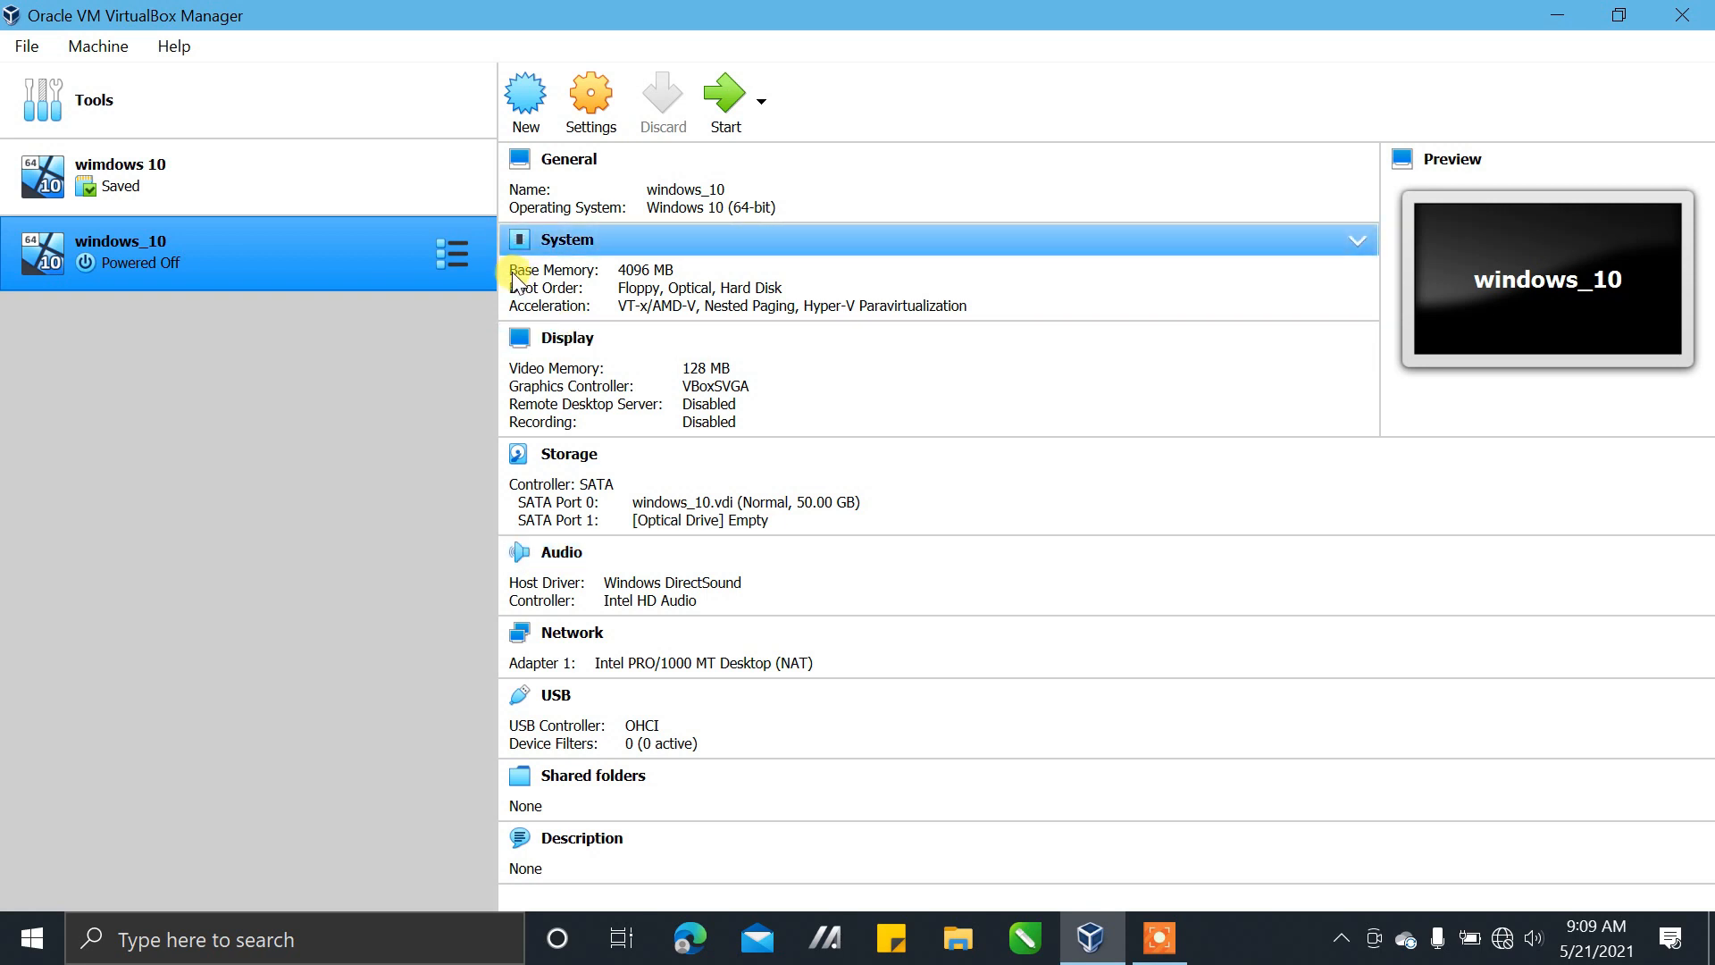
Attach Win10_20H2_v2_English_x64 from USB Drive (E:) to the empty optical drive in the windows_10 storage settings
{"action": "left_click", "coordinate": [597, 95]}
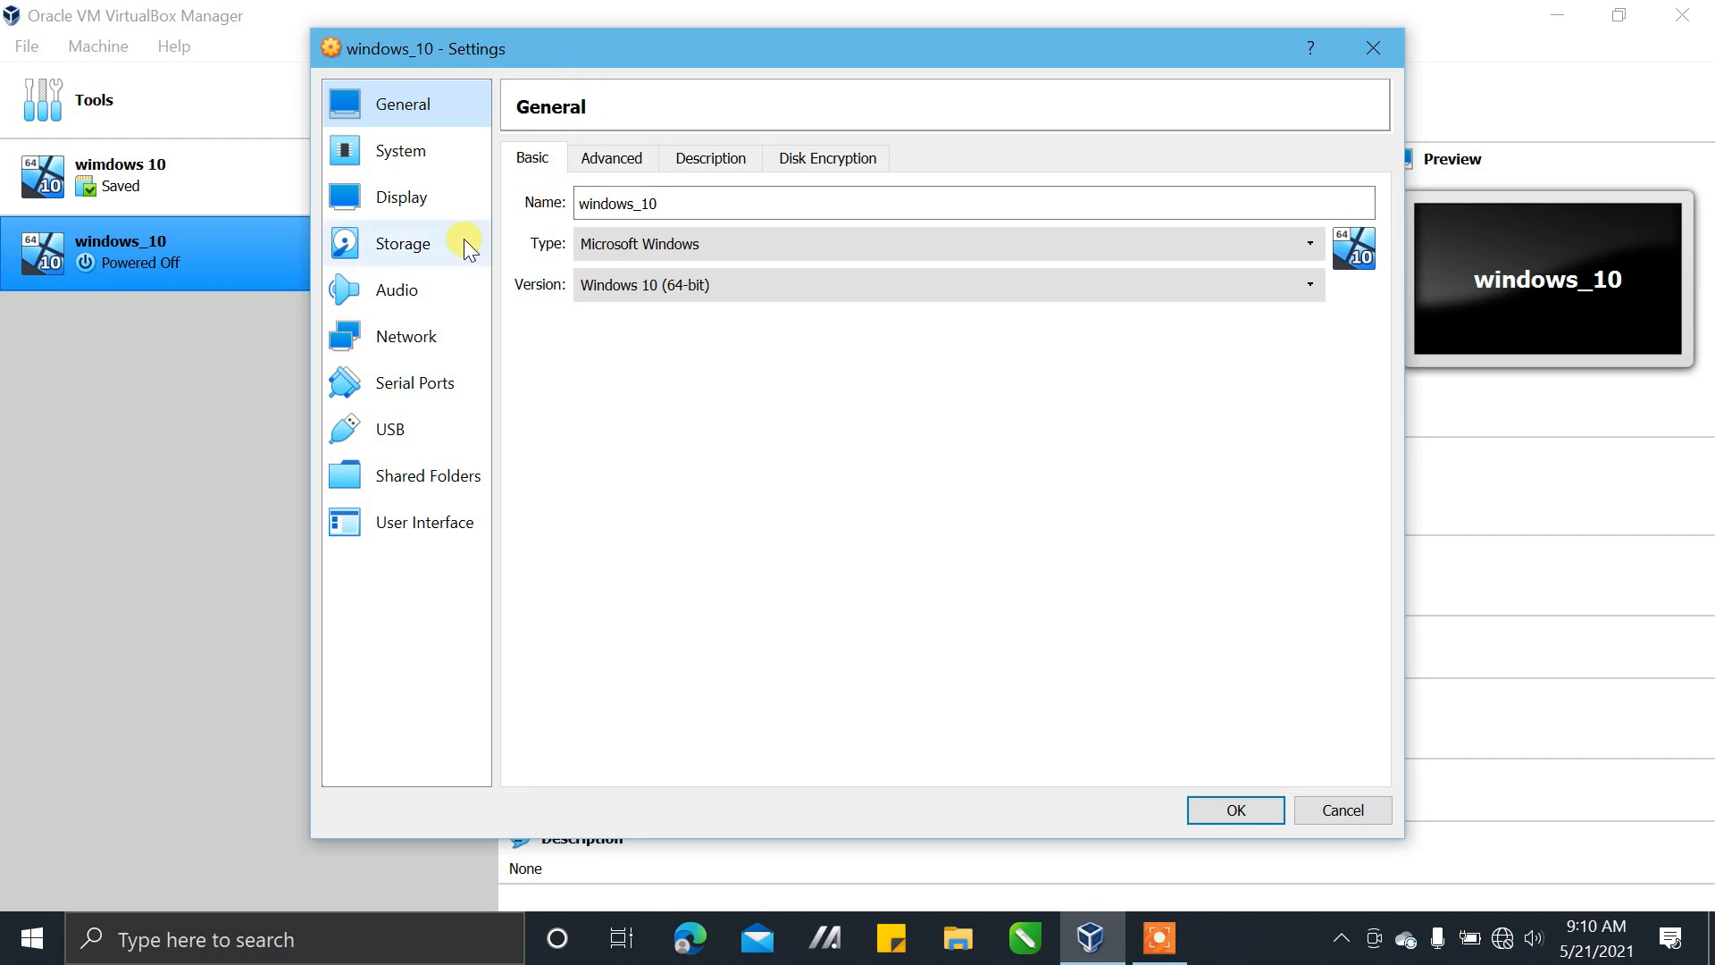
{"action": "left_click", "coordinate": [382, 250]}
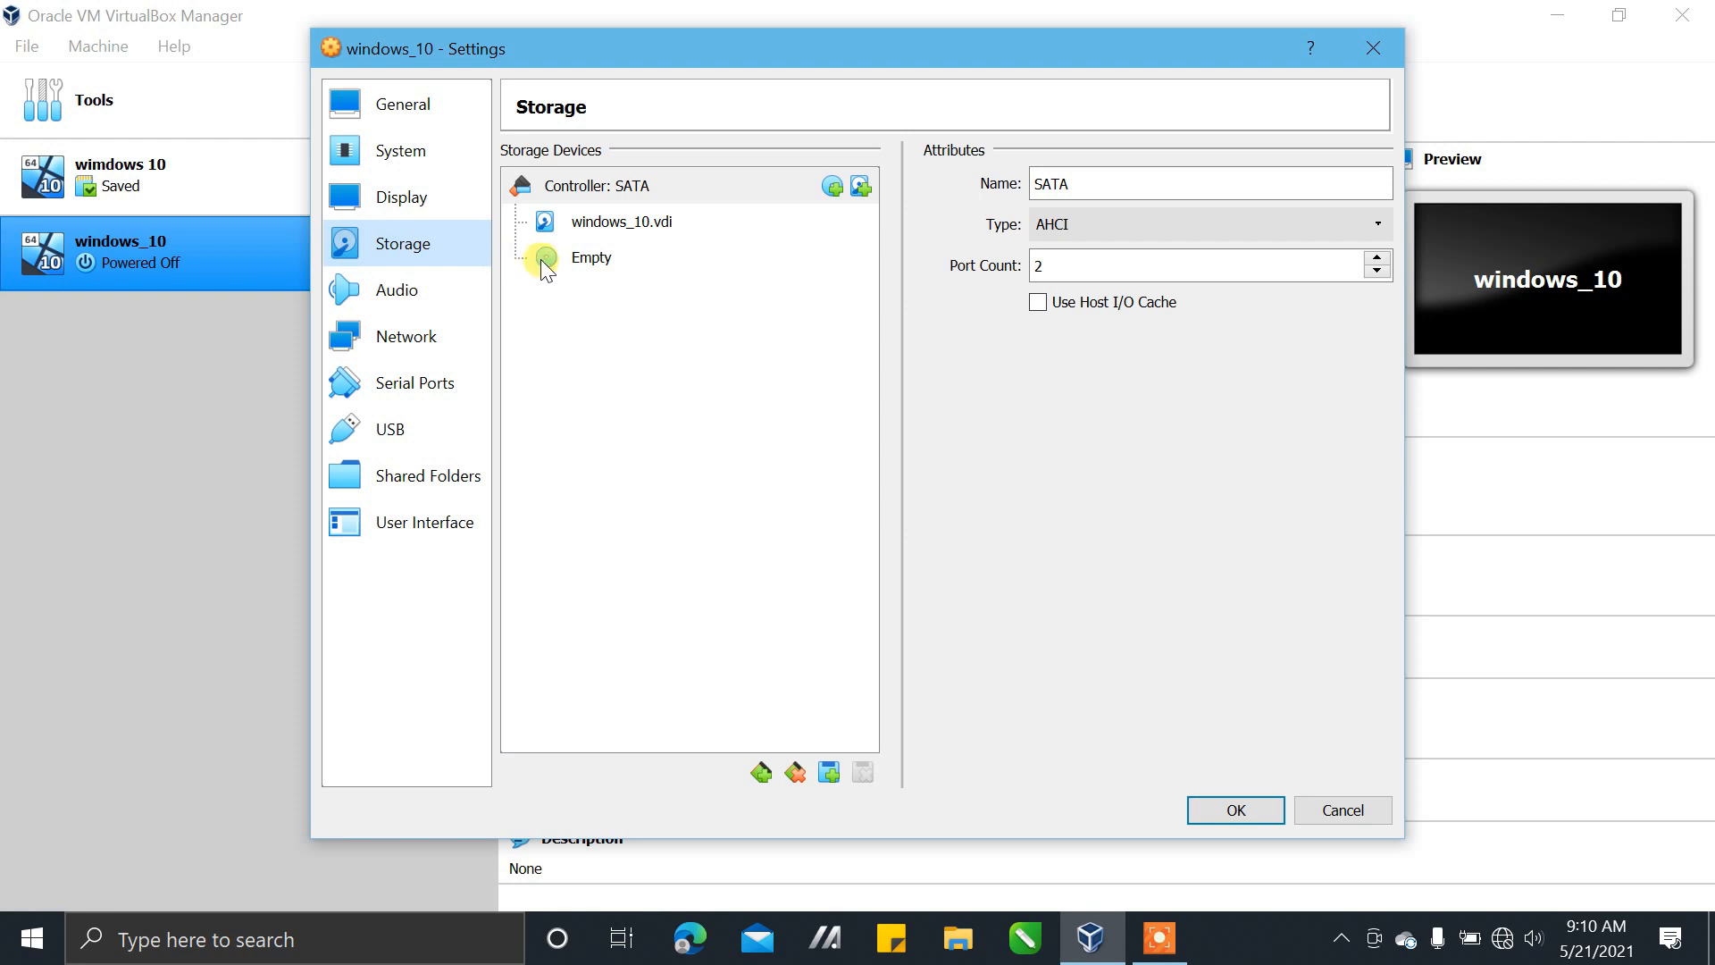
{"action": "left_click", "coordinate": [595, 259]}
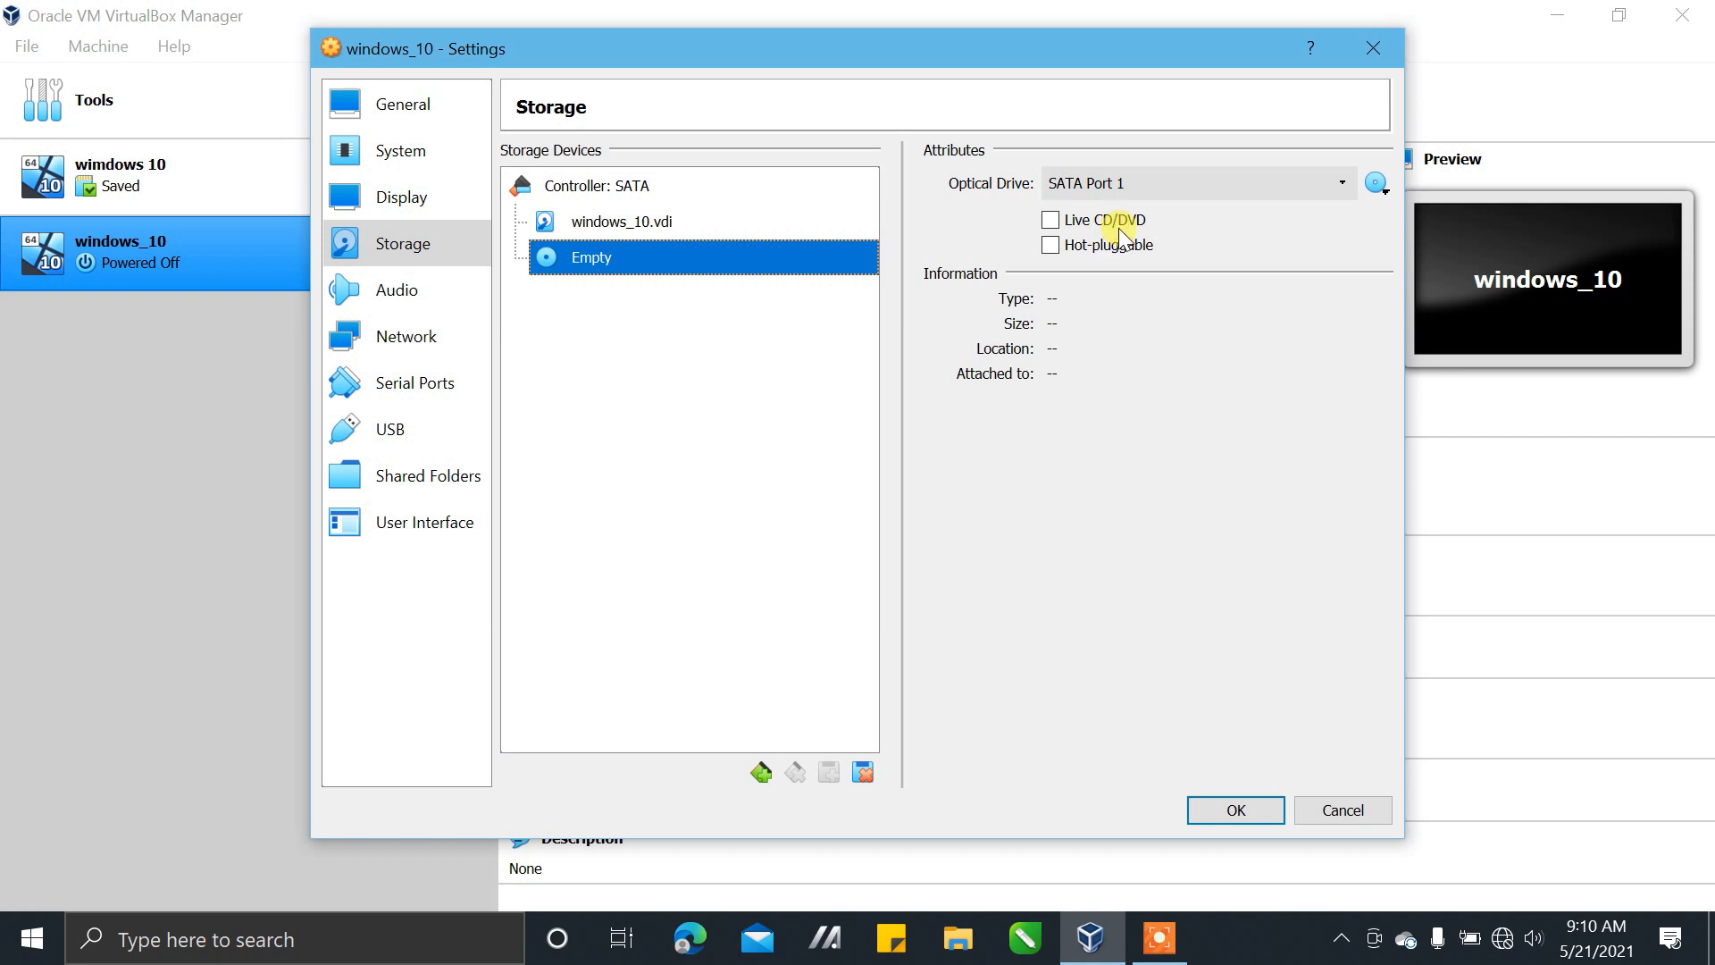
{"action": "left_click", "coordinate": [1374, 188]}
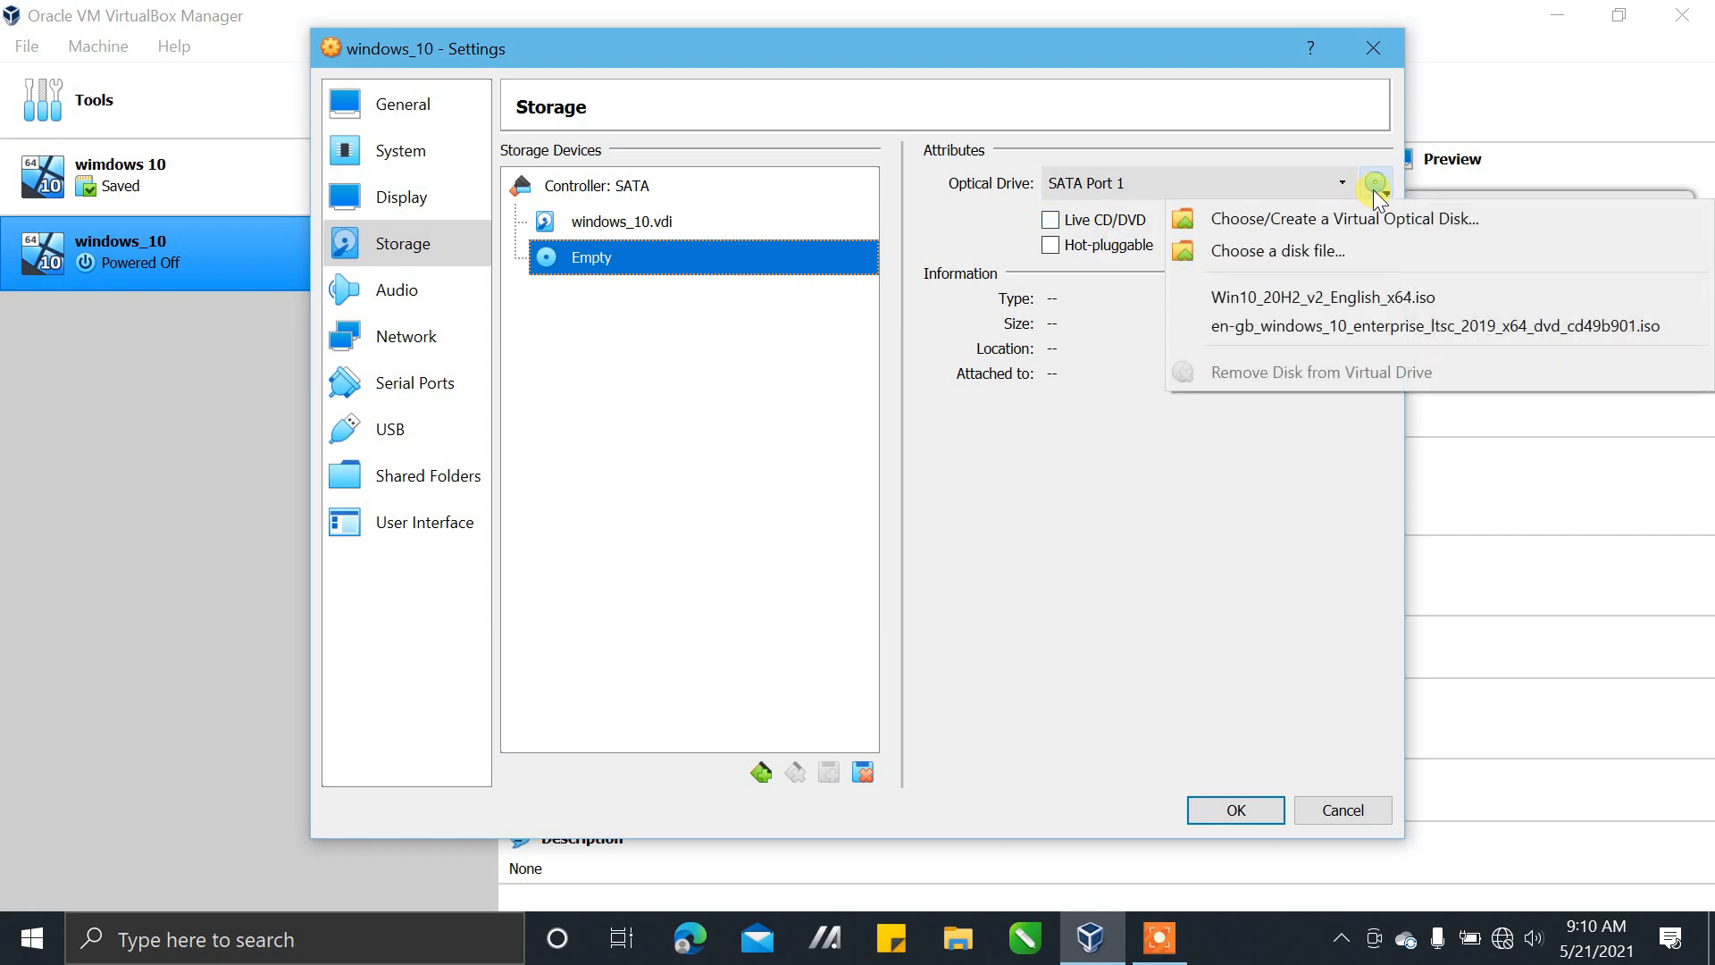
{"action": "left_click", "coordinate": [1395, 233]}
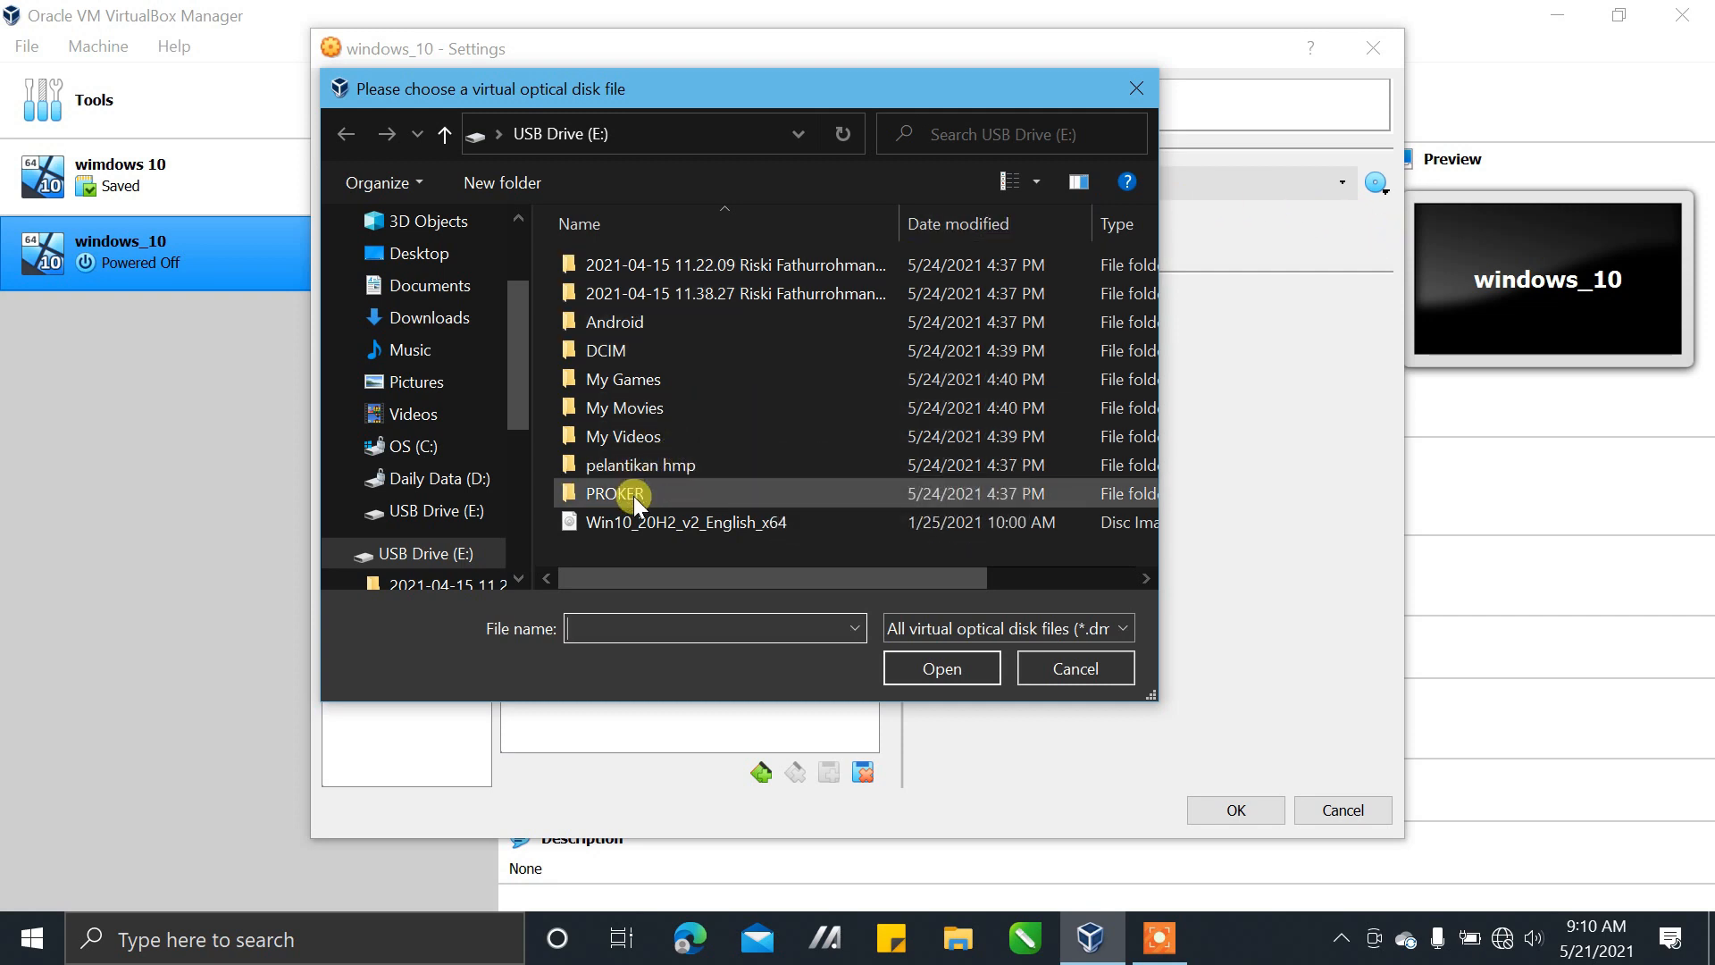
{"action": "left_click", "coordinate": [651, 523]}
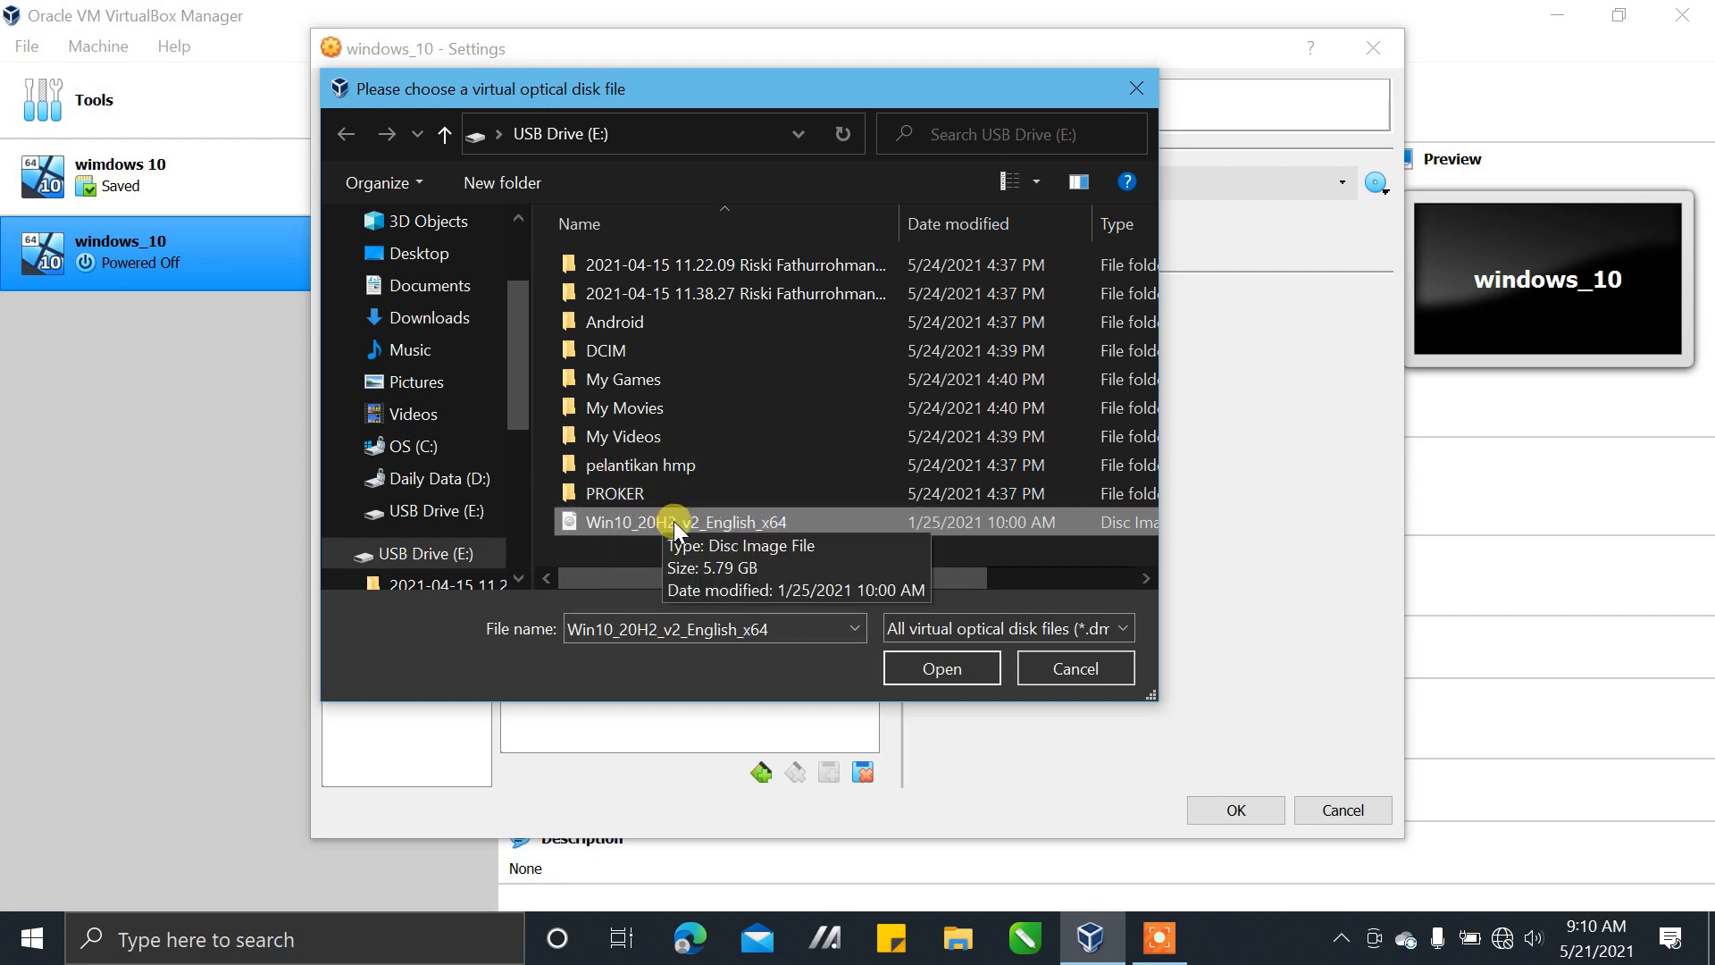
{"action": "mouse_move", "coordinate": [525, 395]}
{"action": "left_mouse_down"}
{"action": "mouse_move", "coordinate": [534, 497]}
{"action": "mouse_move", "coordinate": [529, 411]}
{"action": "left_mouse_up"}
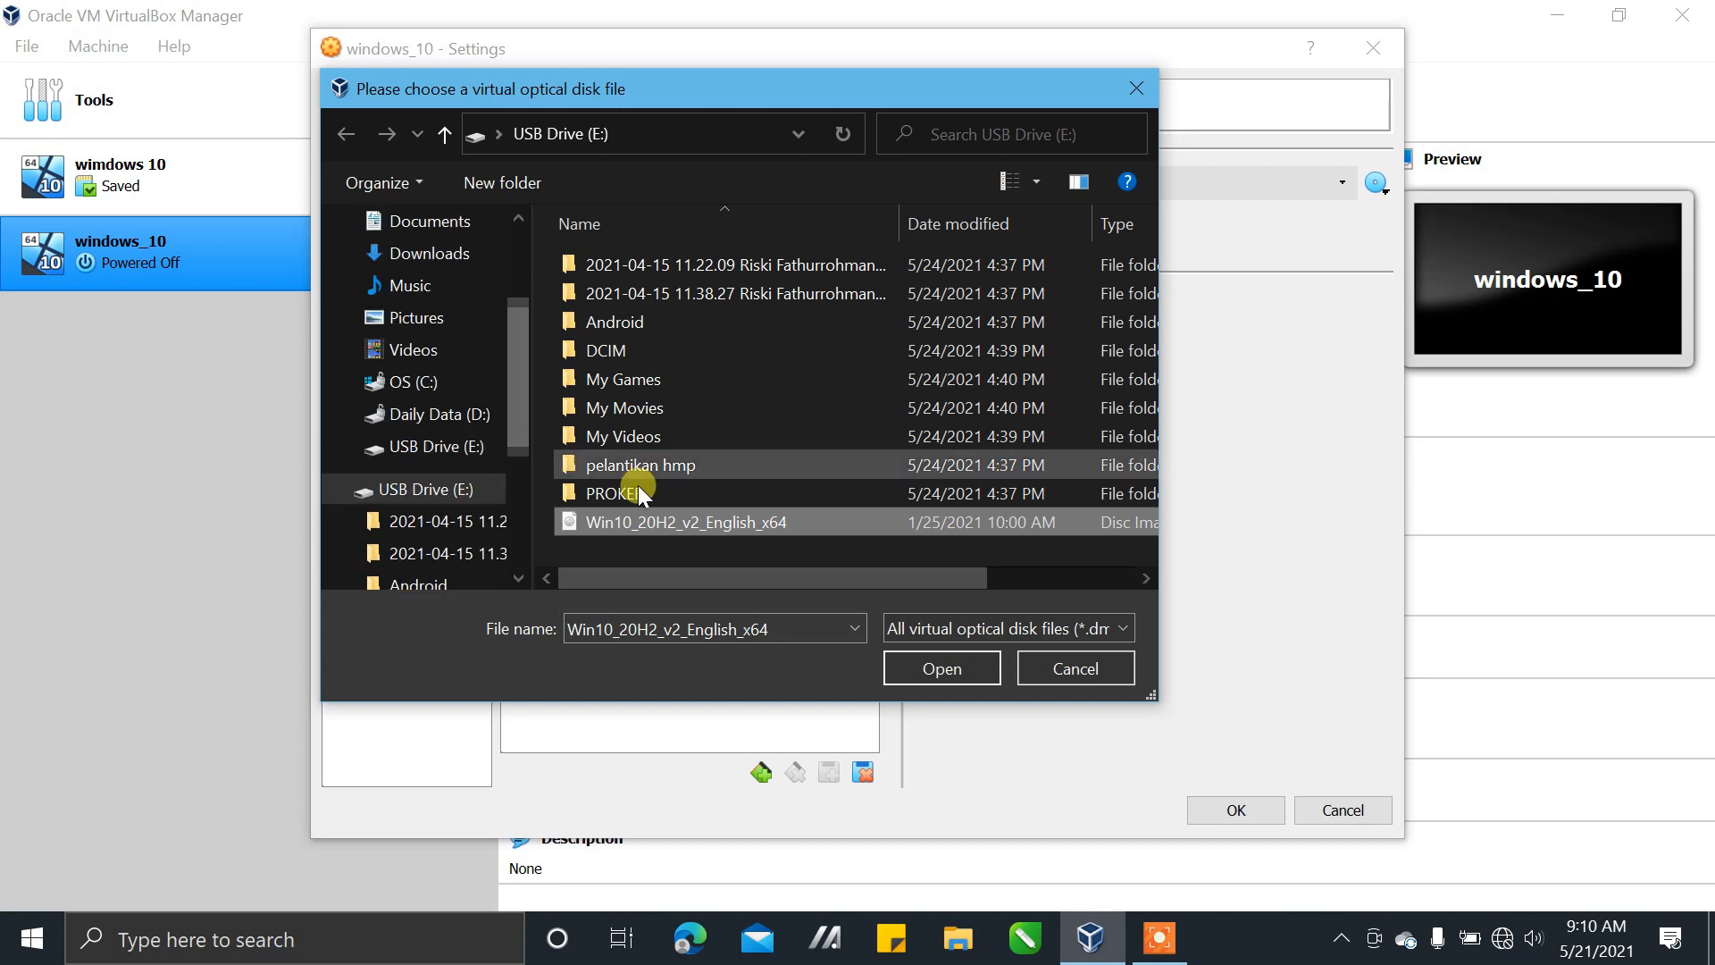
{"action": "left_click", "coordinate": [736, 518]}
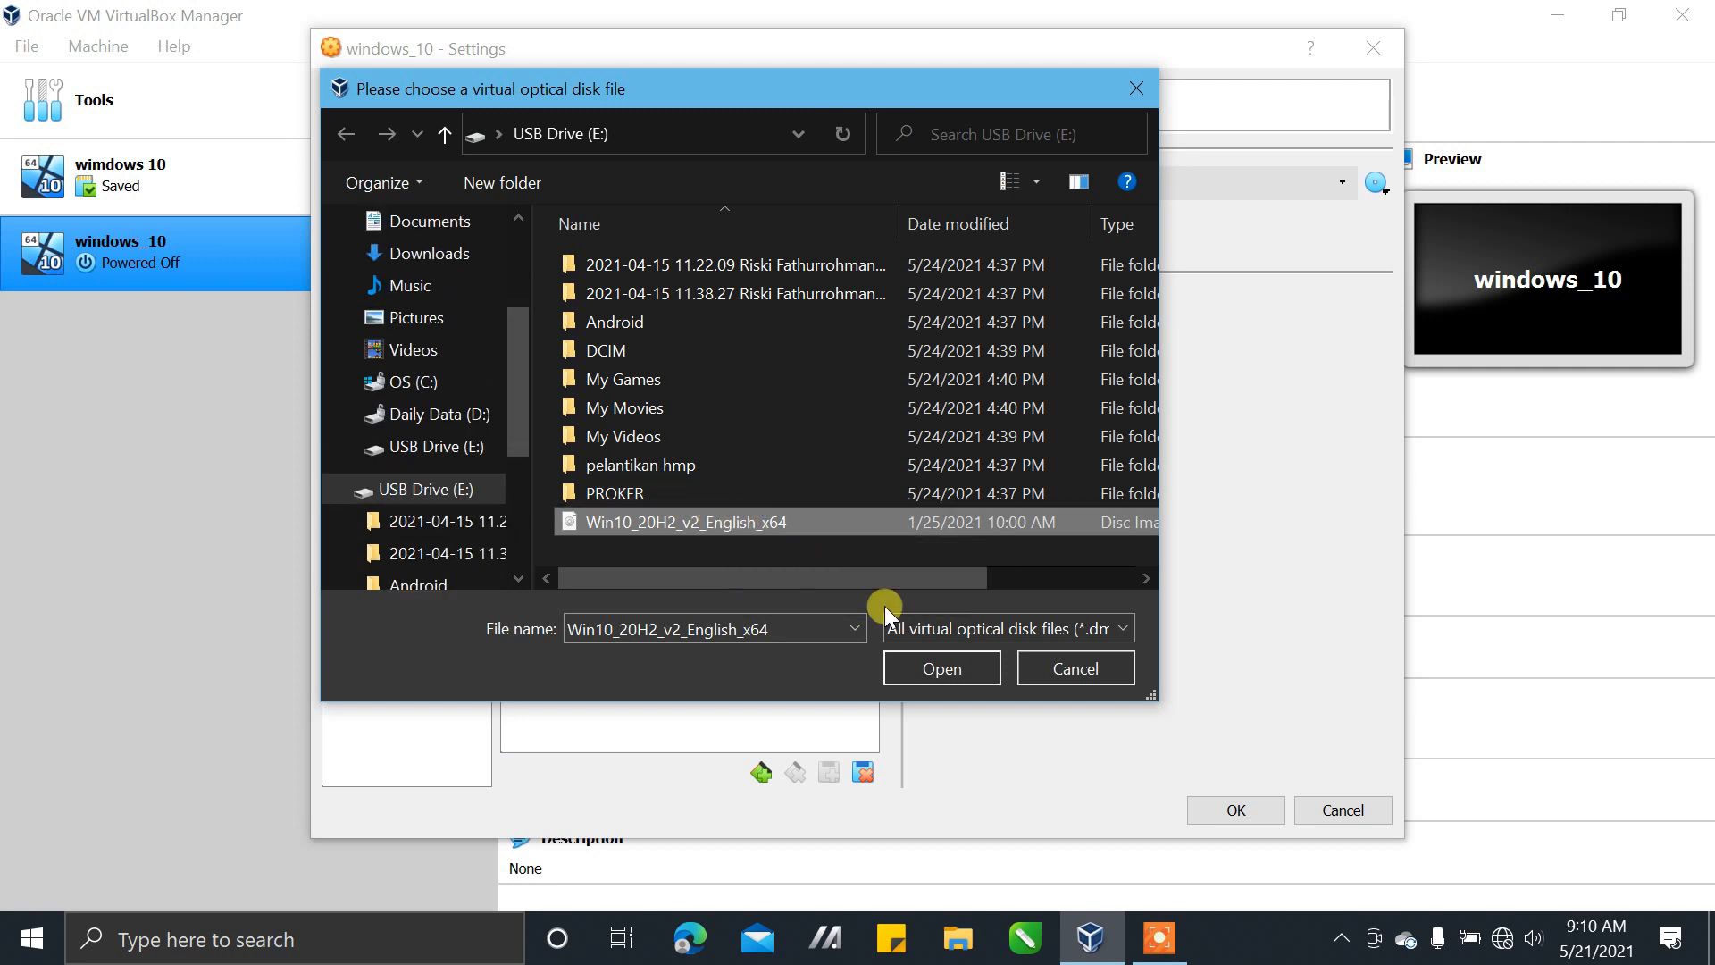
{"action": "left_click", "coordinate": [963, 677]}
{"action": "left_click", "coordinate": [963, 677]}
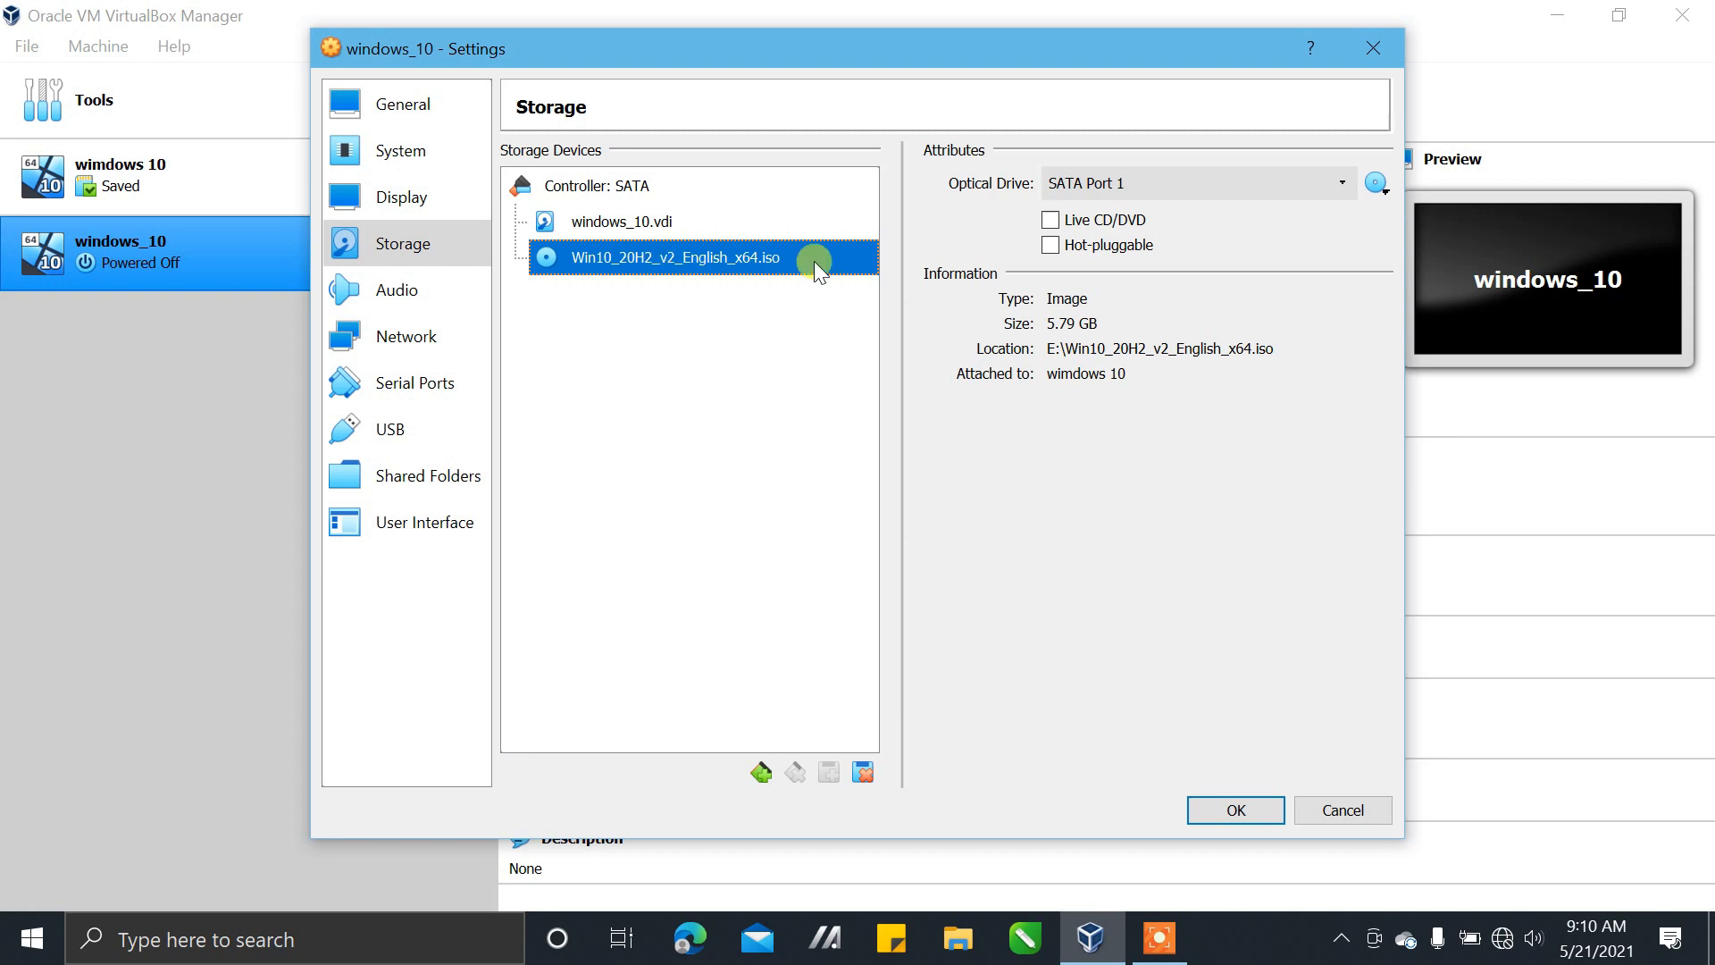
{"action": "left_click", "coordinate": [1216, 809]}
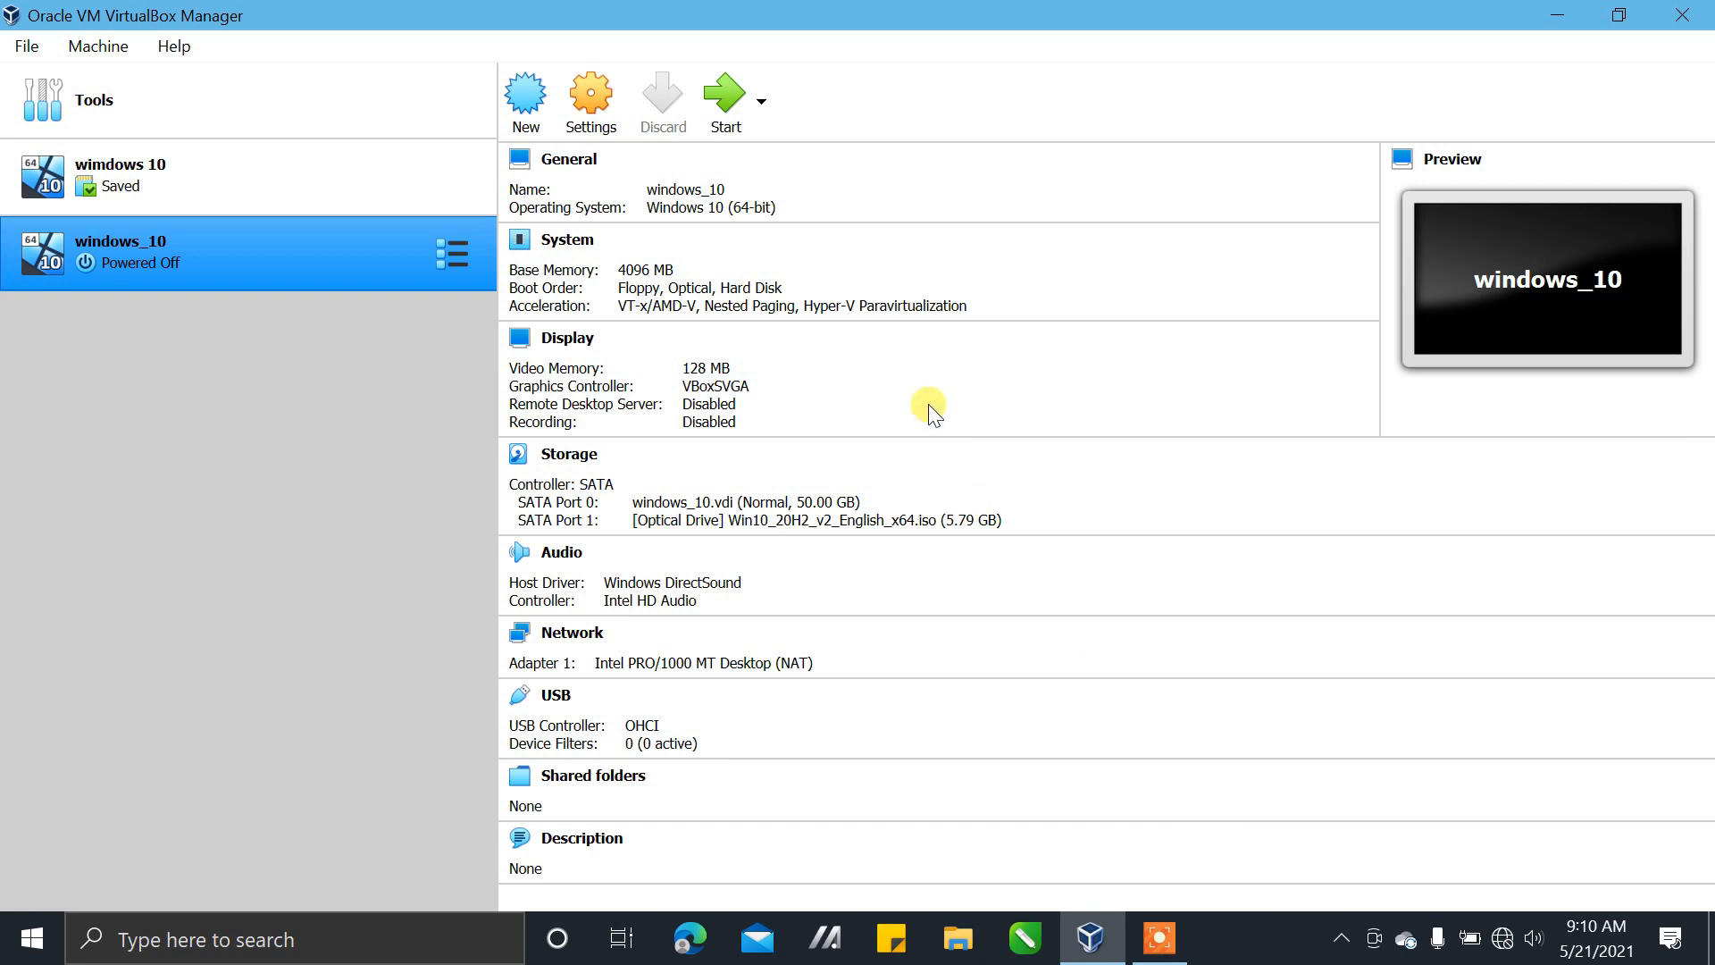
Start the windows_10 machine with Win10_20H2_v2_English_x64.iso as start-up disk and dismiss the keyboard capture notice
{"action": "left_click", "coordinate": [717, 105]}
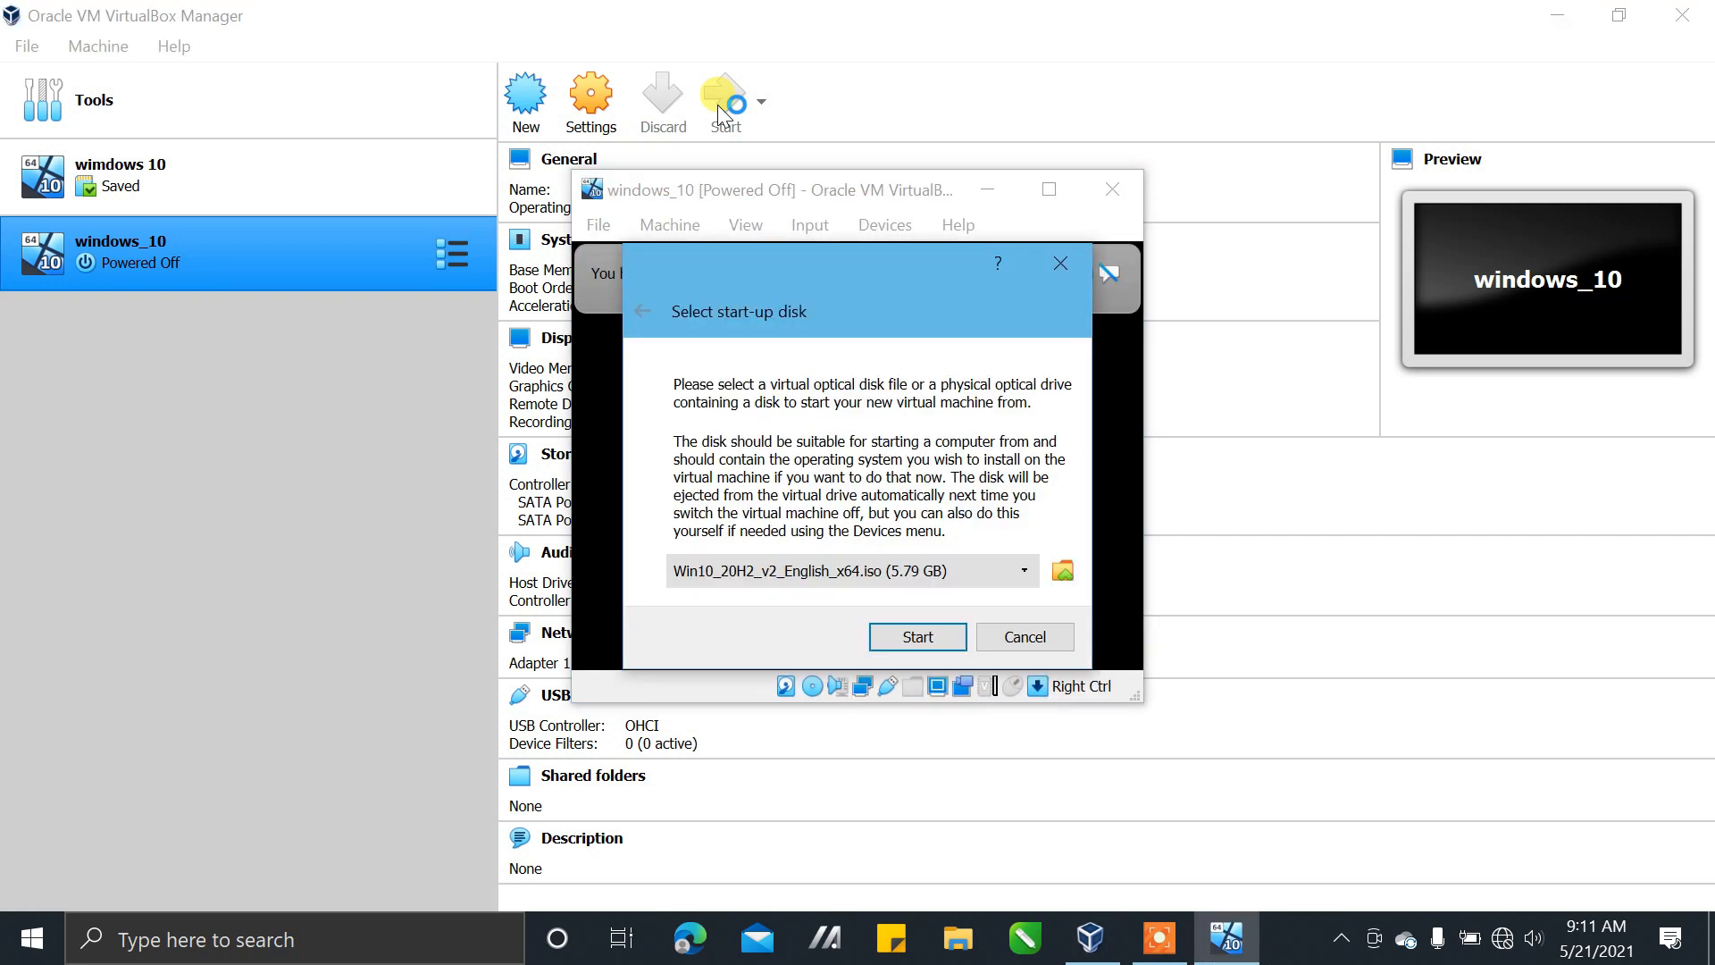
{"action": "left_click", "coordinate": [913, 640]}
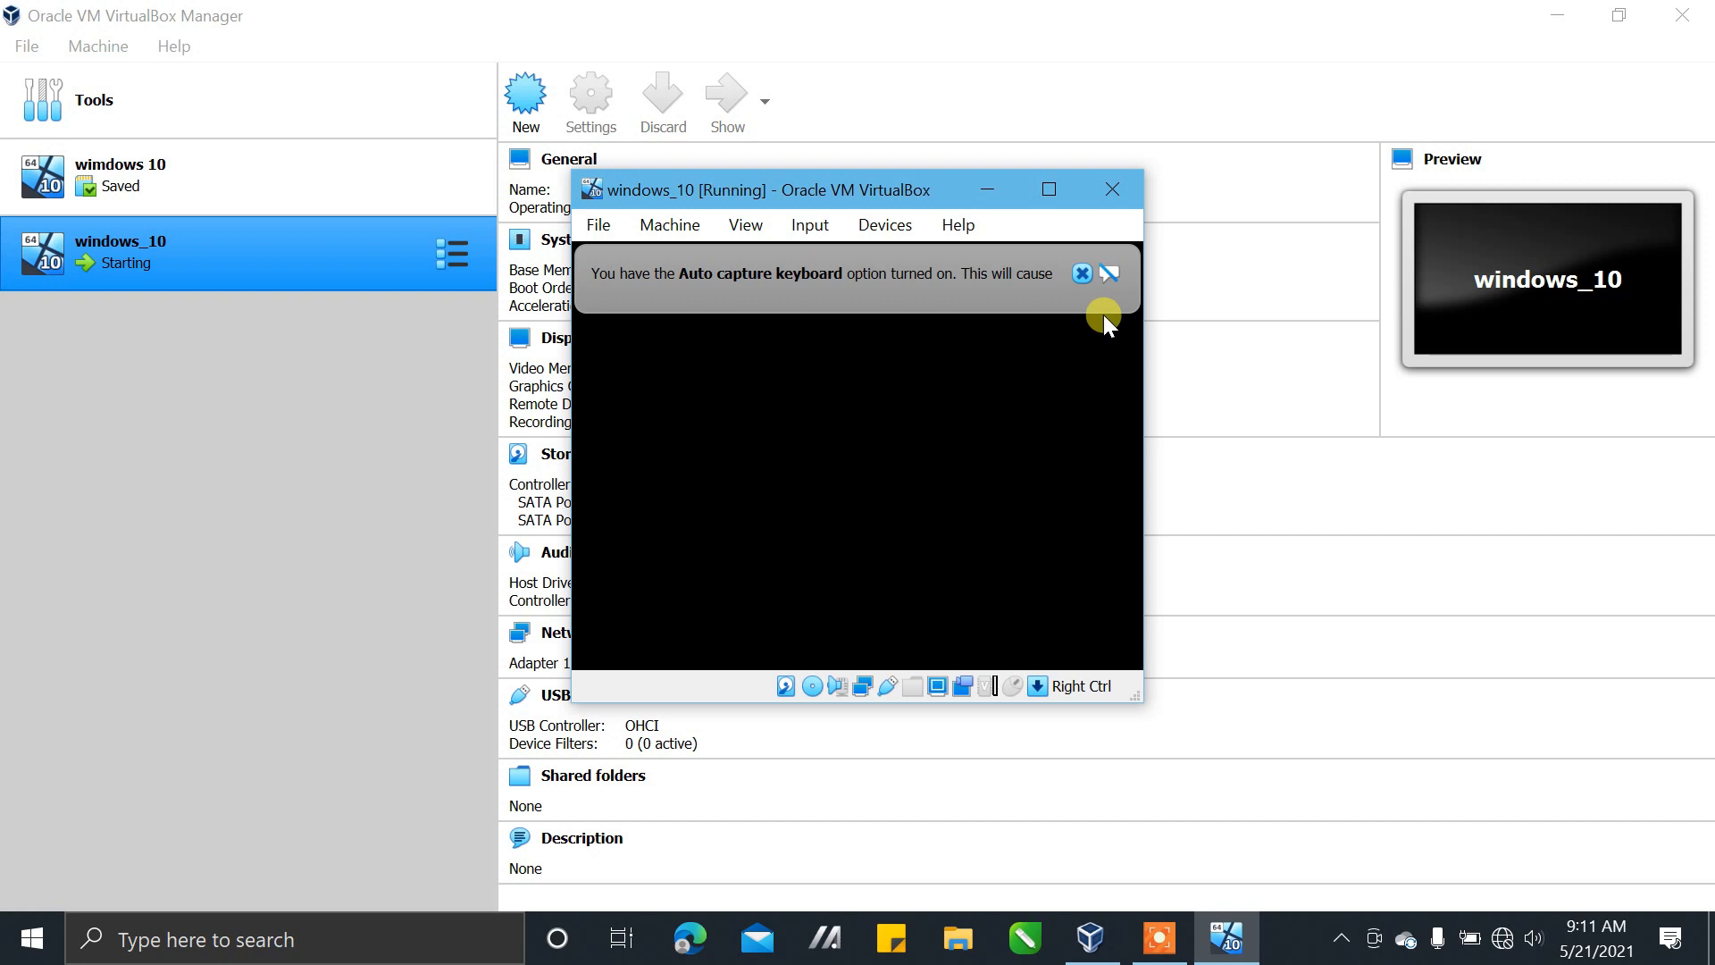
{"action": "left_click", "coordinate": [1081, 272]}
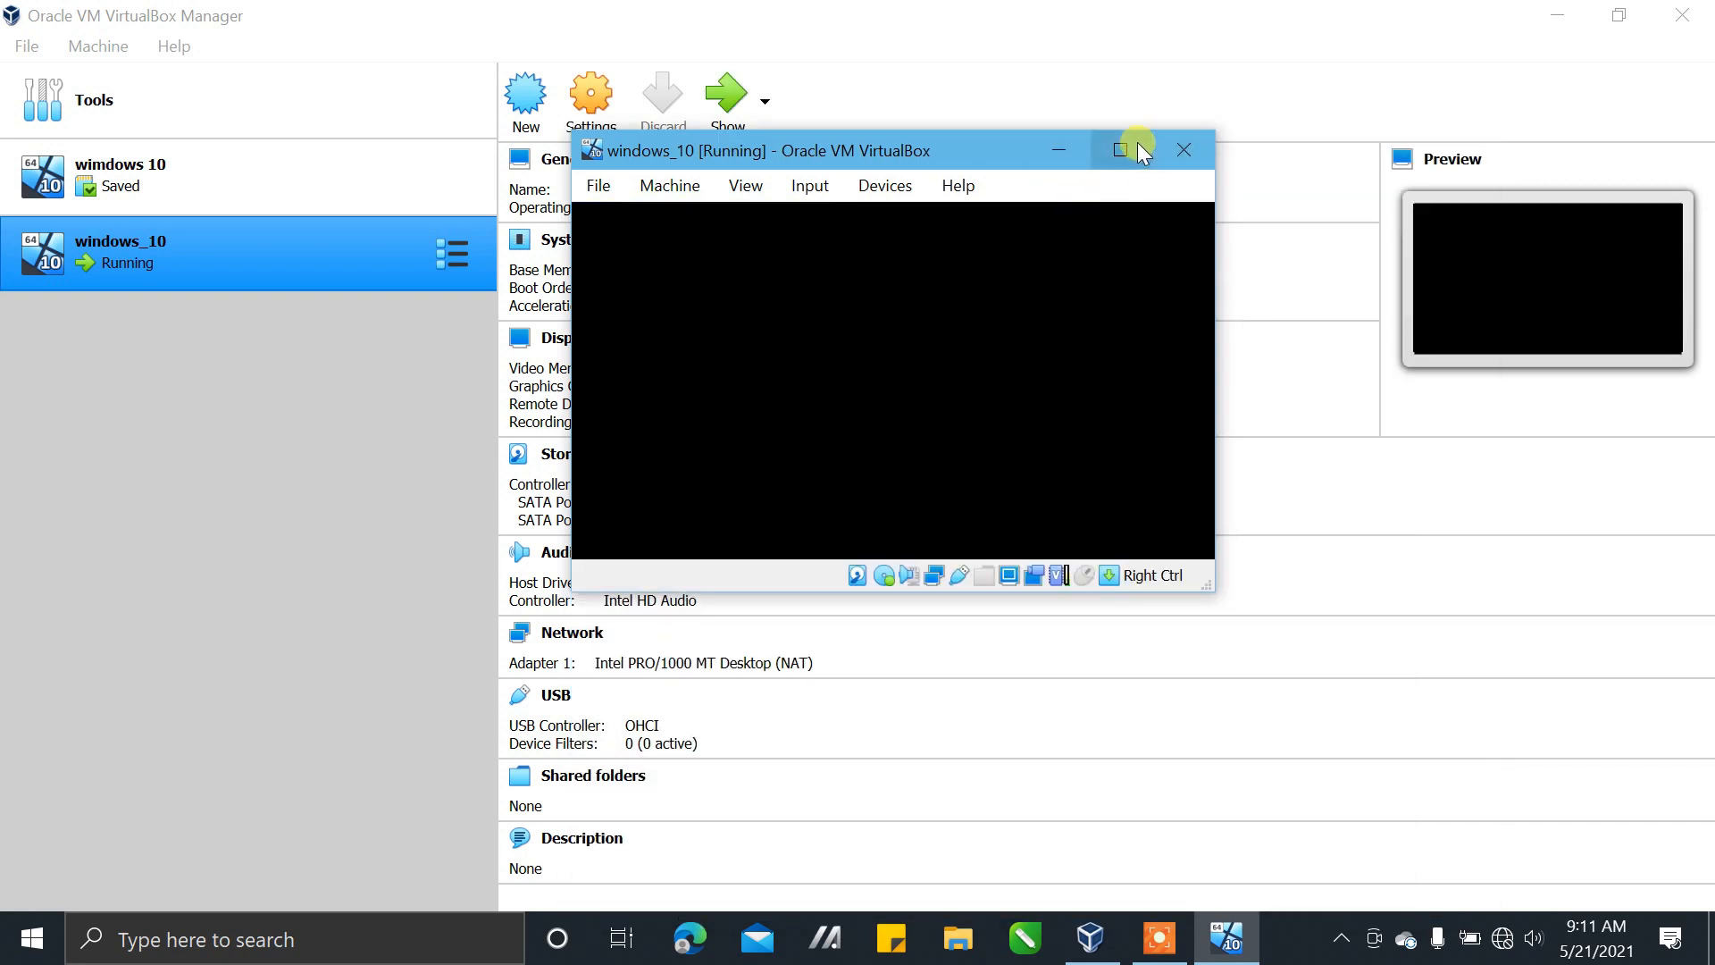
Maximize the virtual machine window, switch it to full-screen mode and dismiss the mouse pointer integration notice
{"action": "left_click", "coordinate": [1138, 143]}
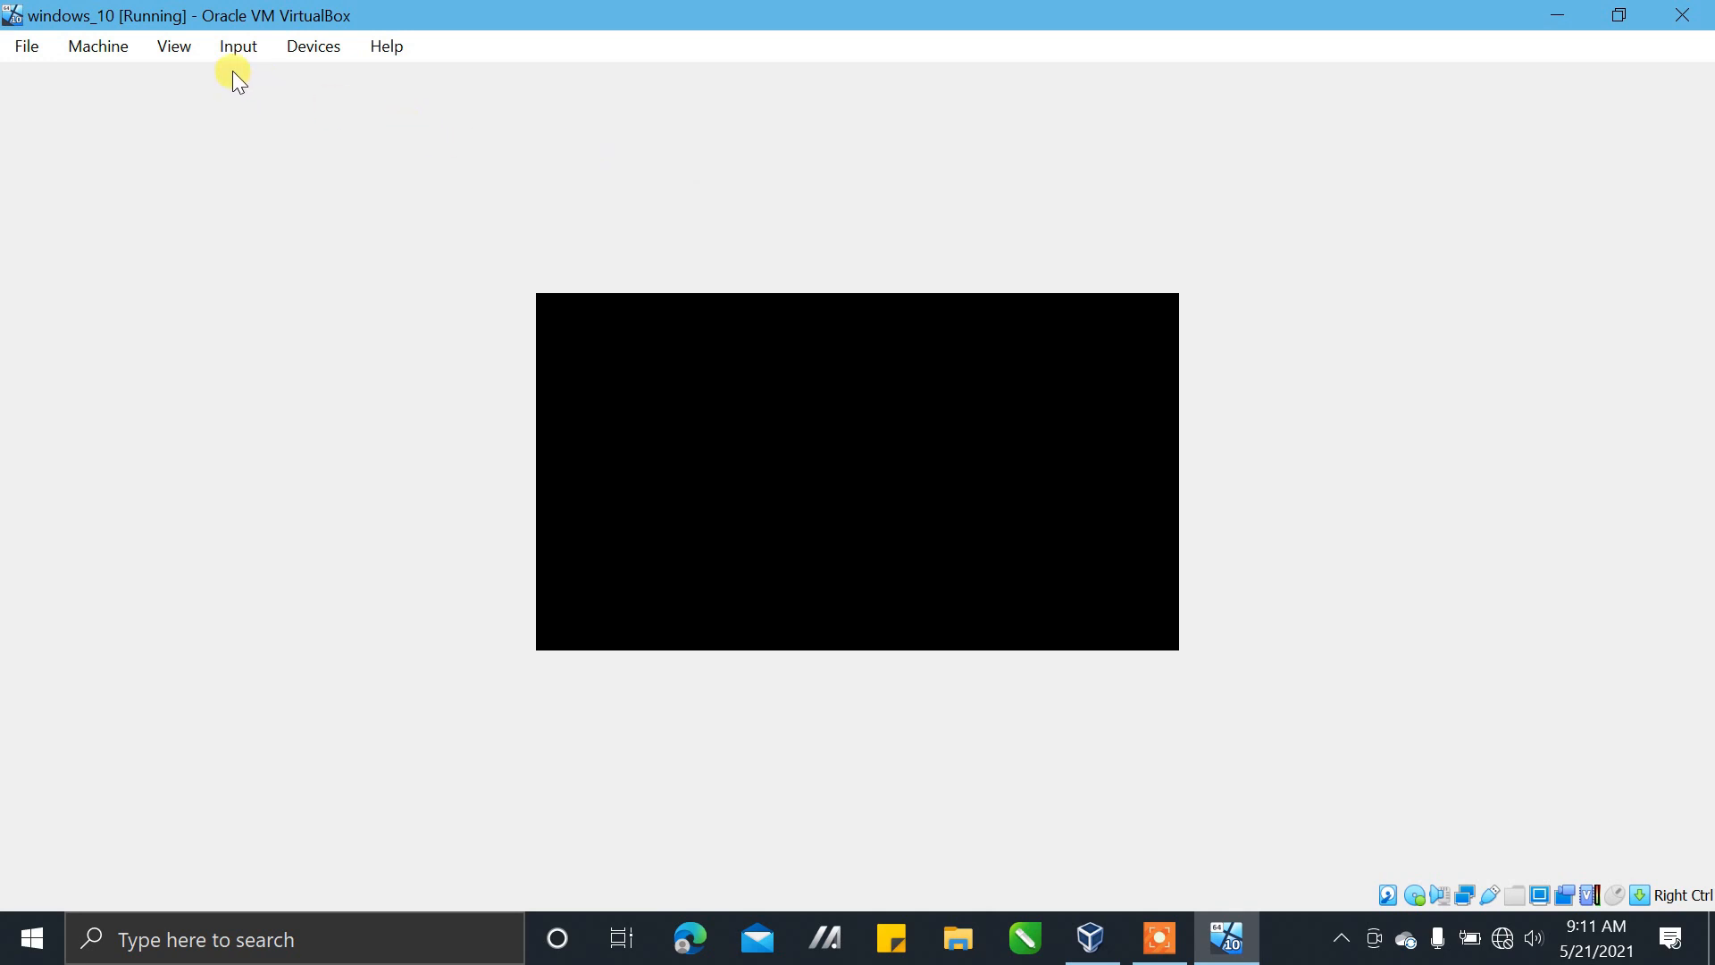
{"action": "left_click", "coordinate": [180, 46]}
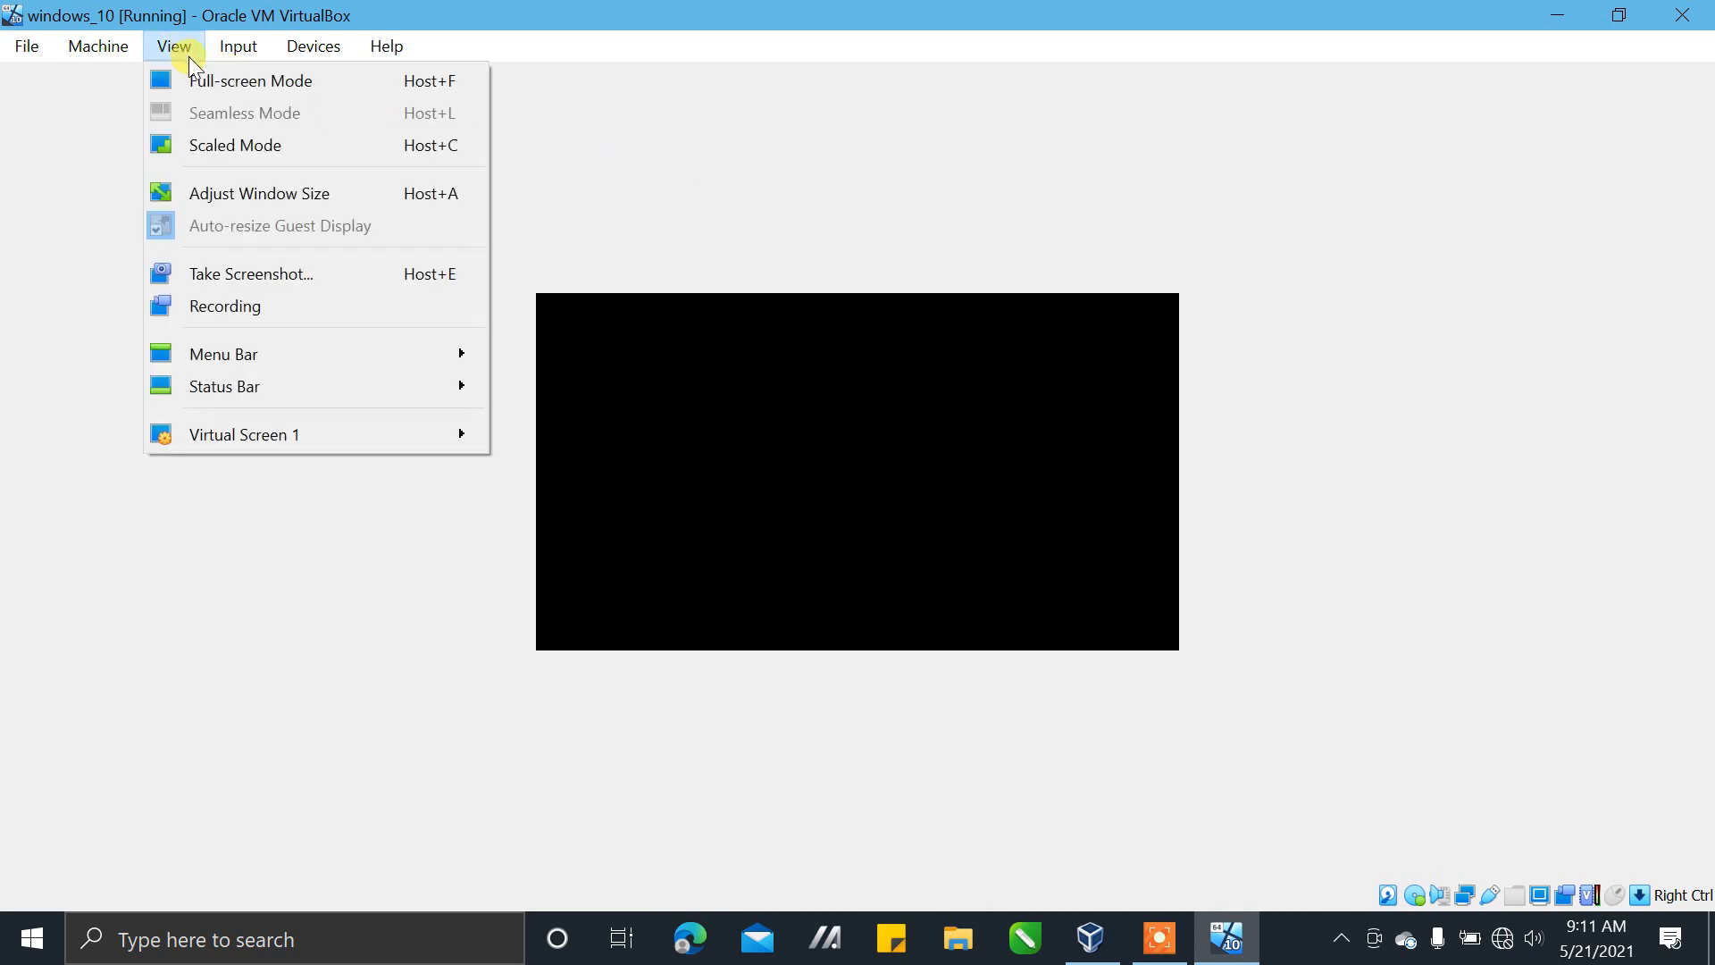
{"action": "left_click", "coordinate": [215, 82]}
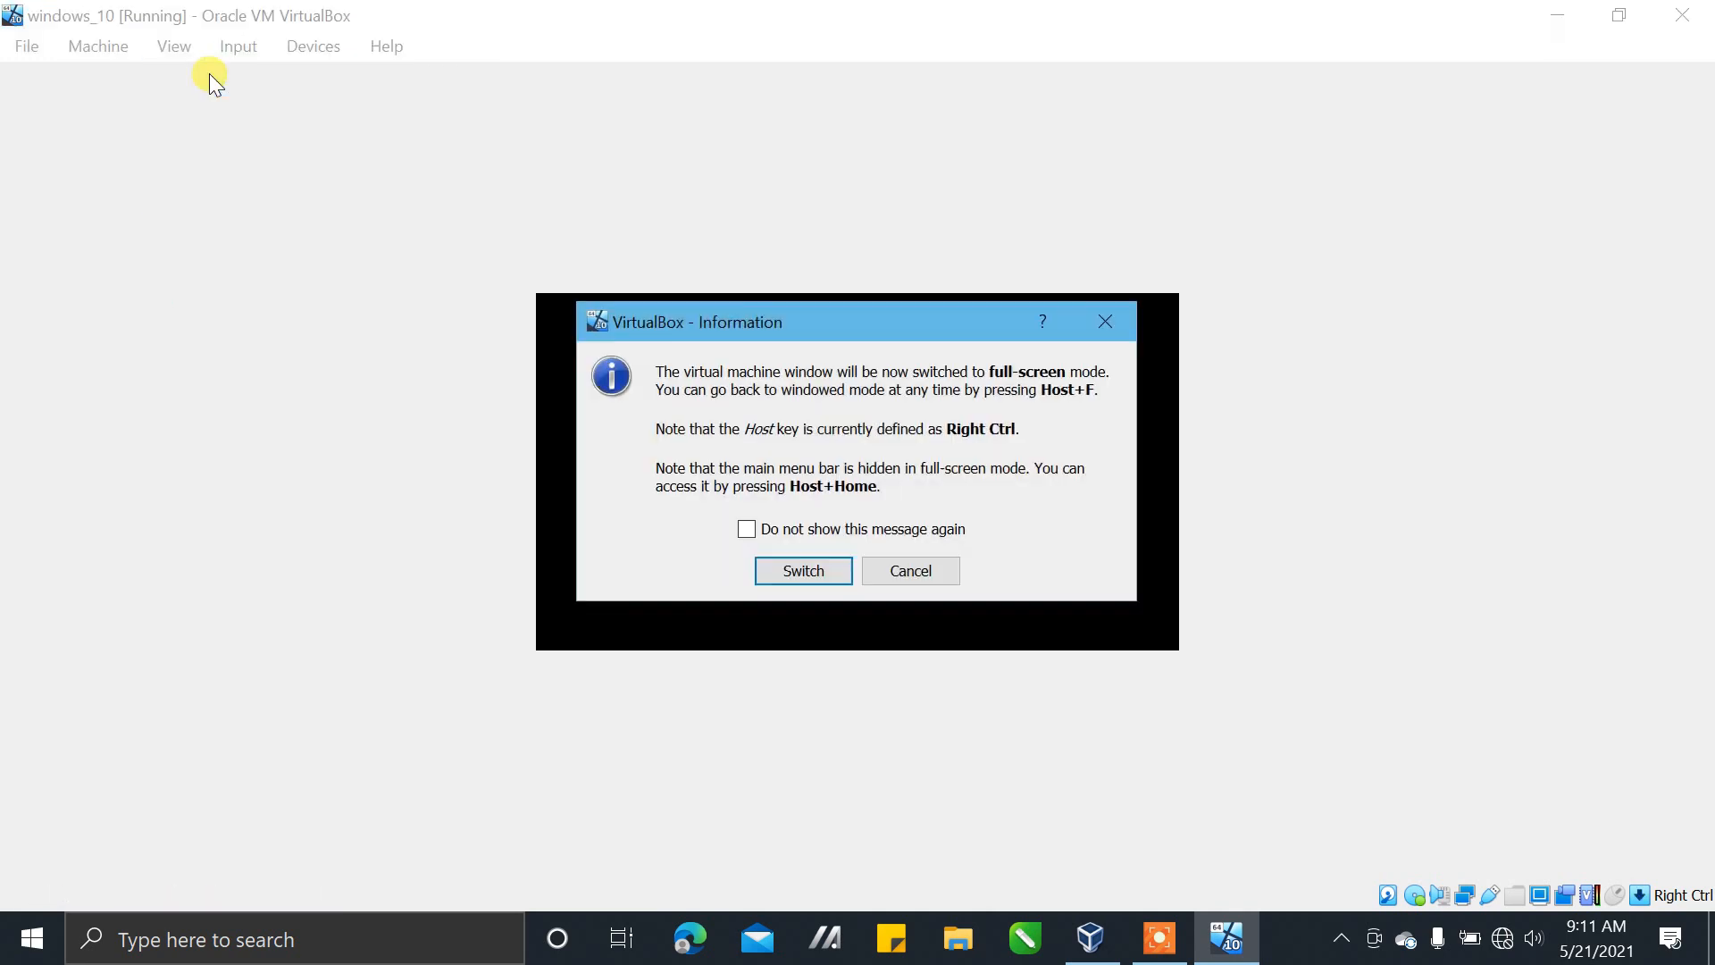
{"action": "left_click", "coordinate": [804, 573]}
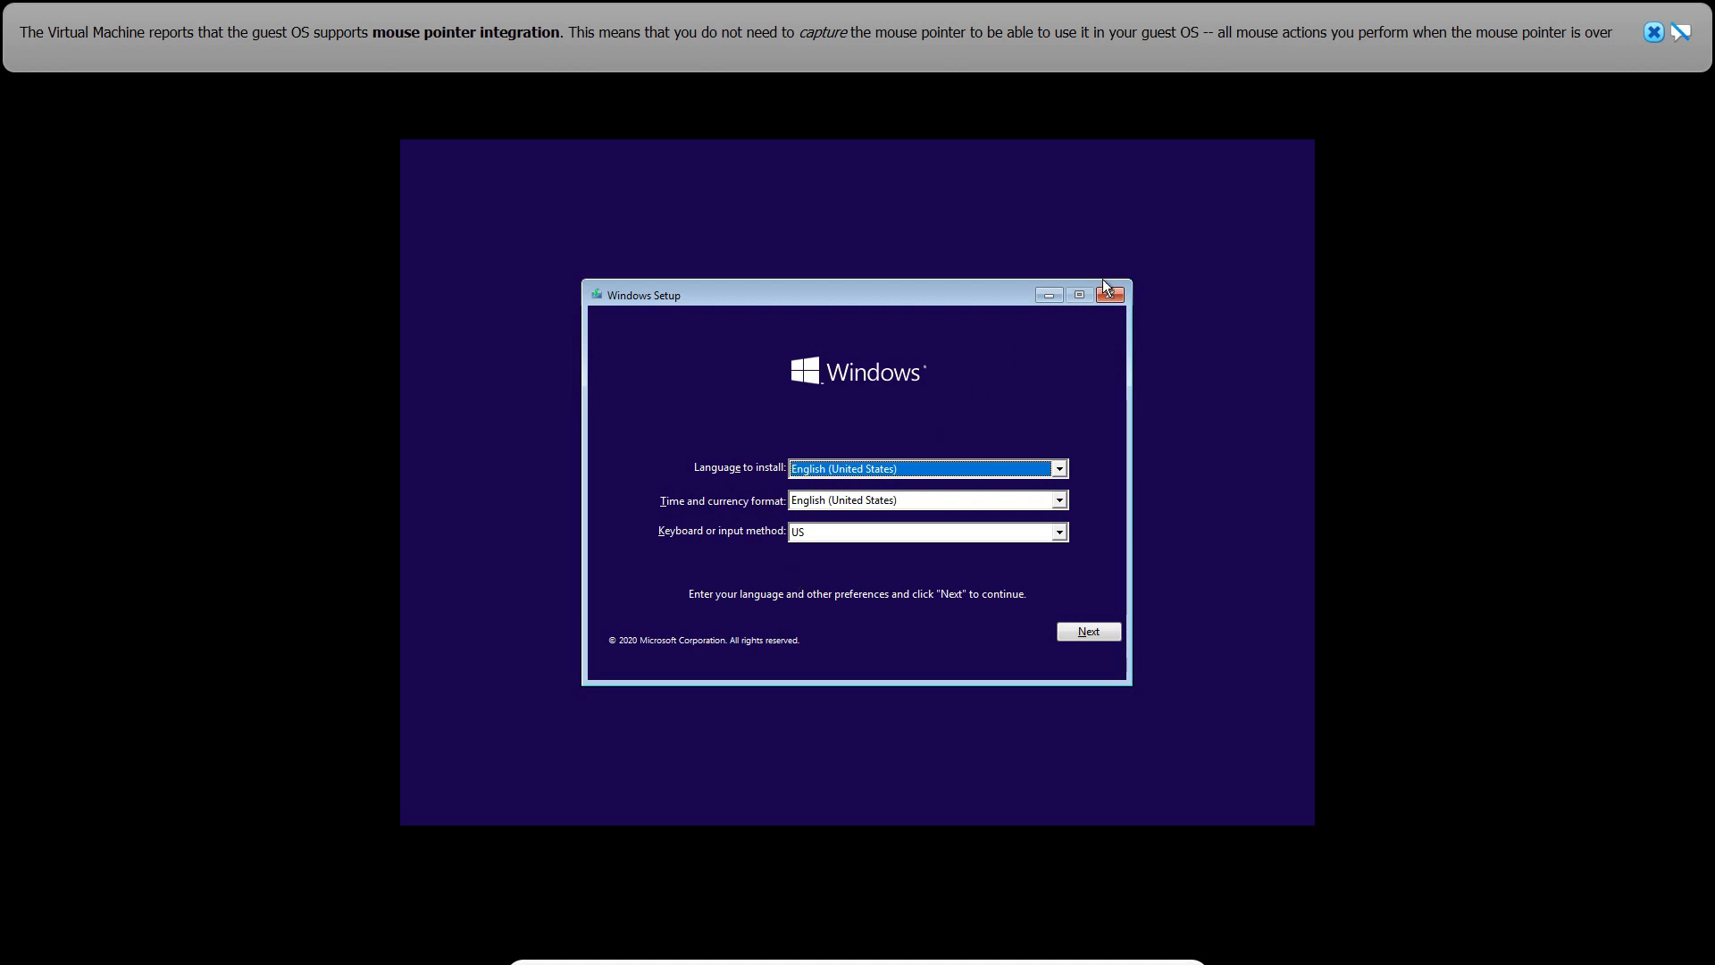
{"action": "left_click", "coordinate": [1653, 32]}
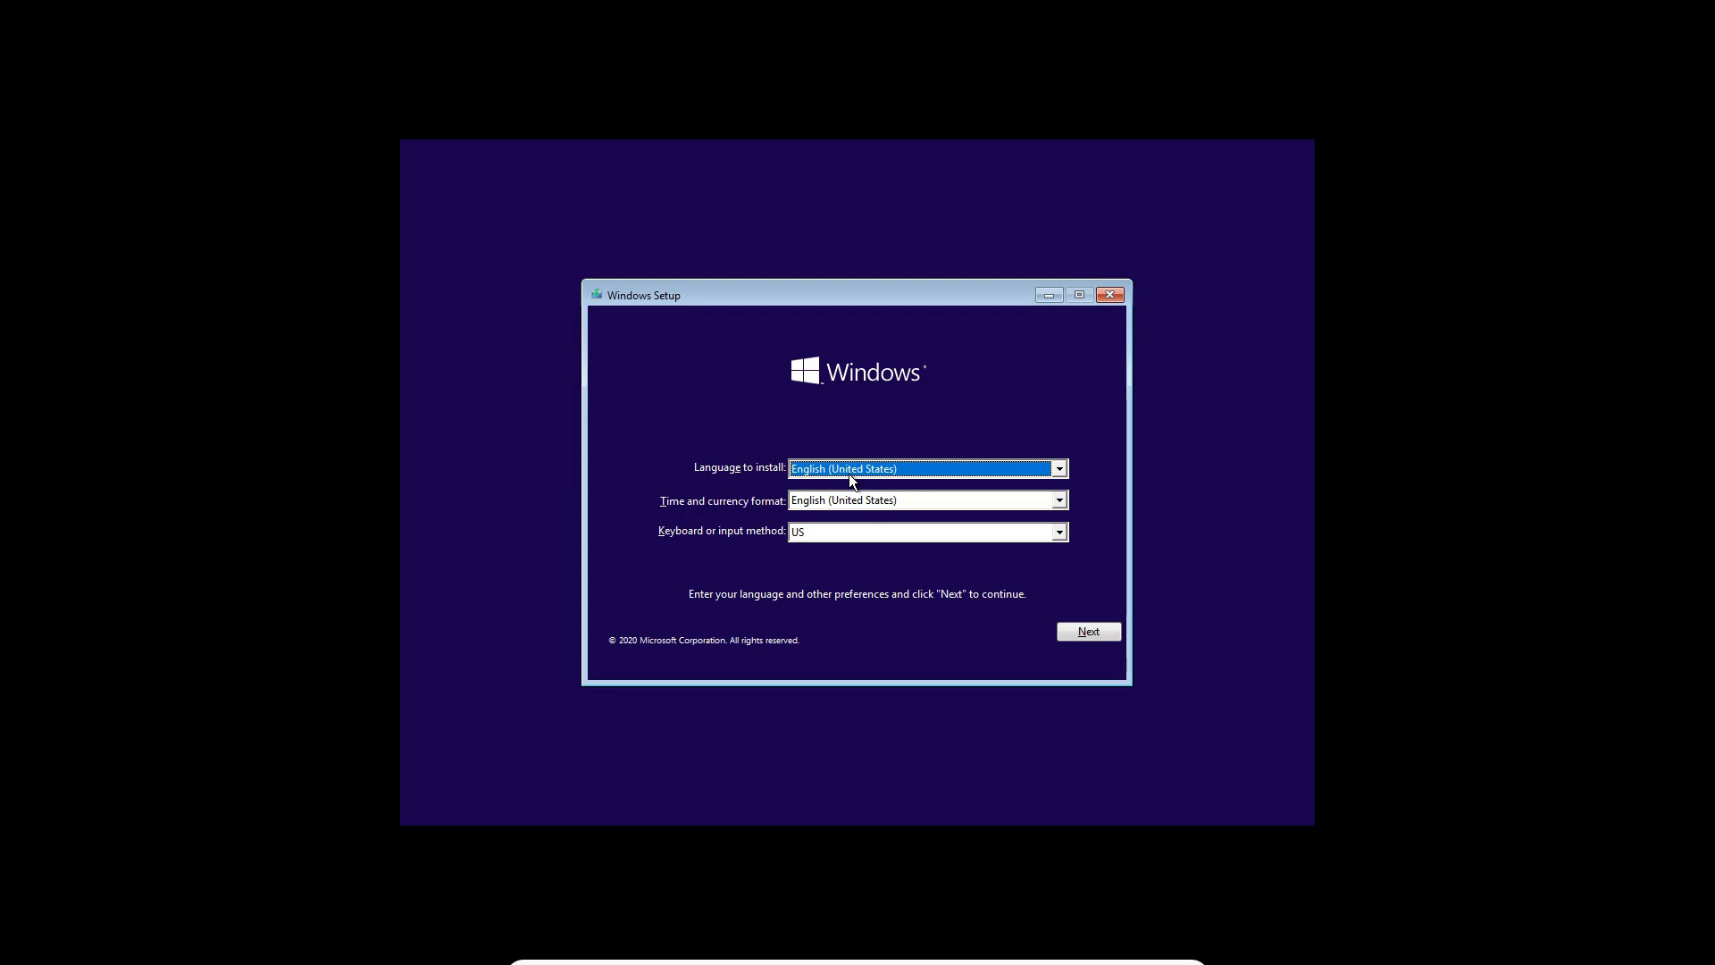
Choose the time and currency format in Windows Setup and accept the language preferences
{"action": "key", "text": "Tab"}
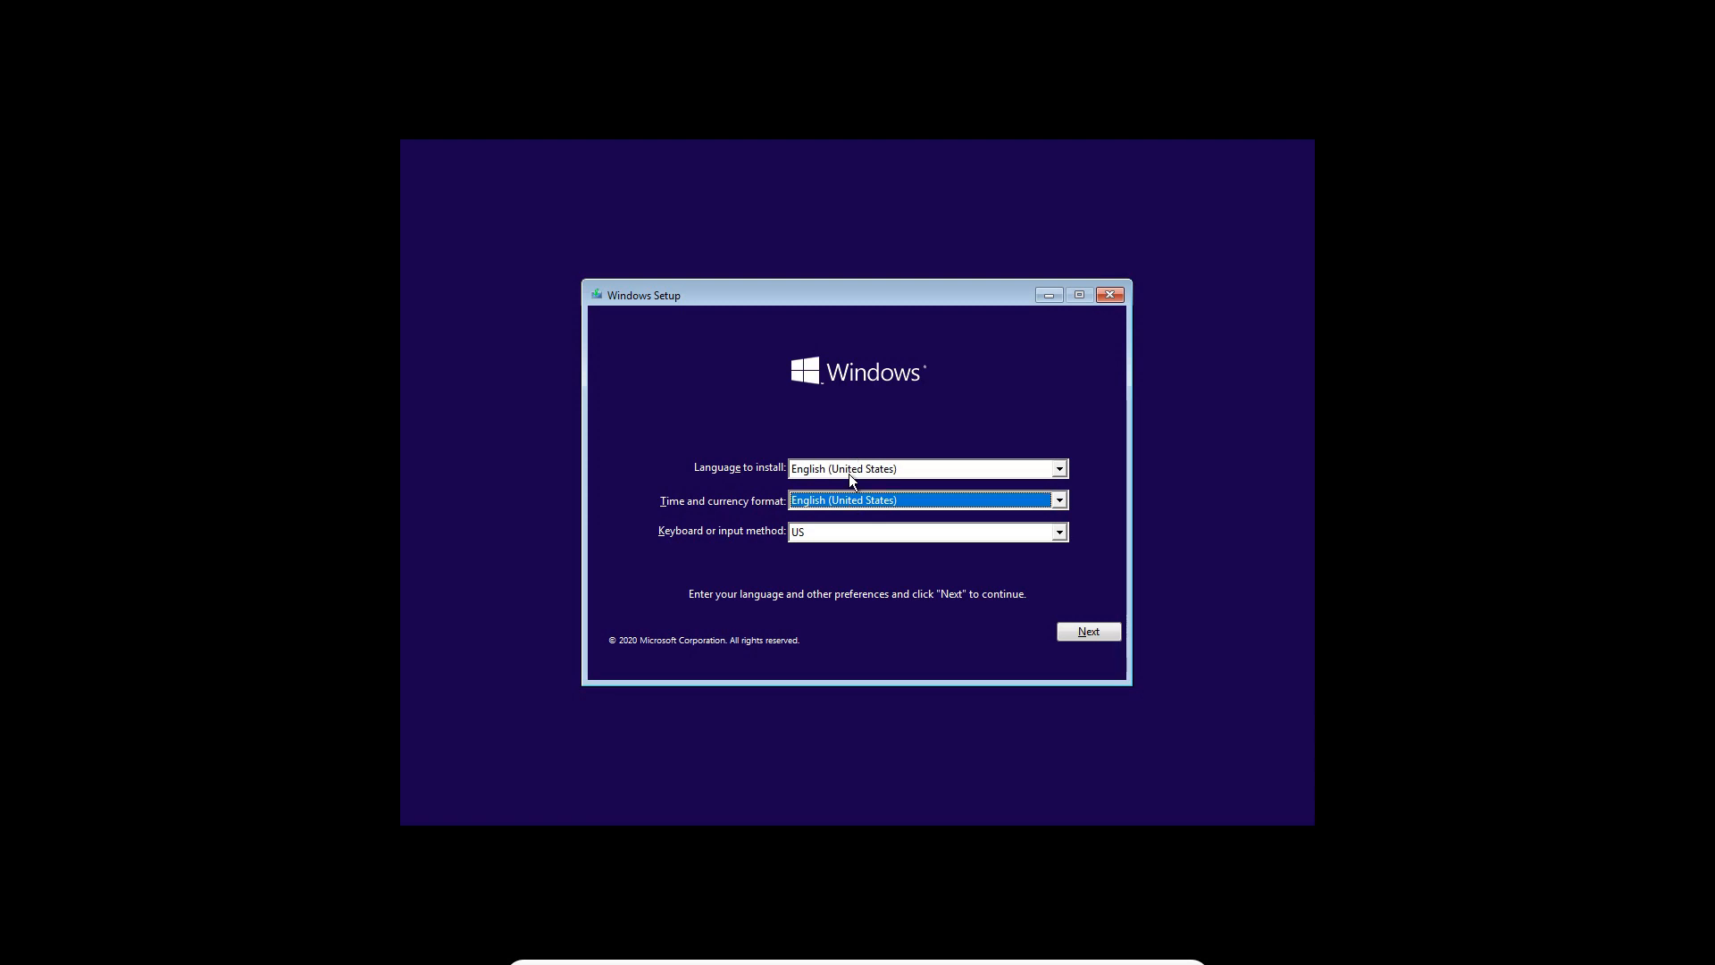
{"action": "type", "text": "in"}
{"action": "left_click", "coordinate": [1076, 628]}
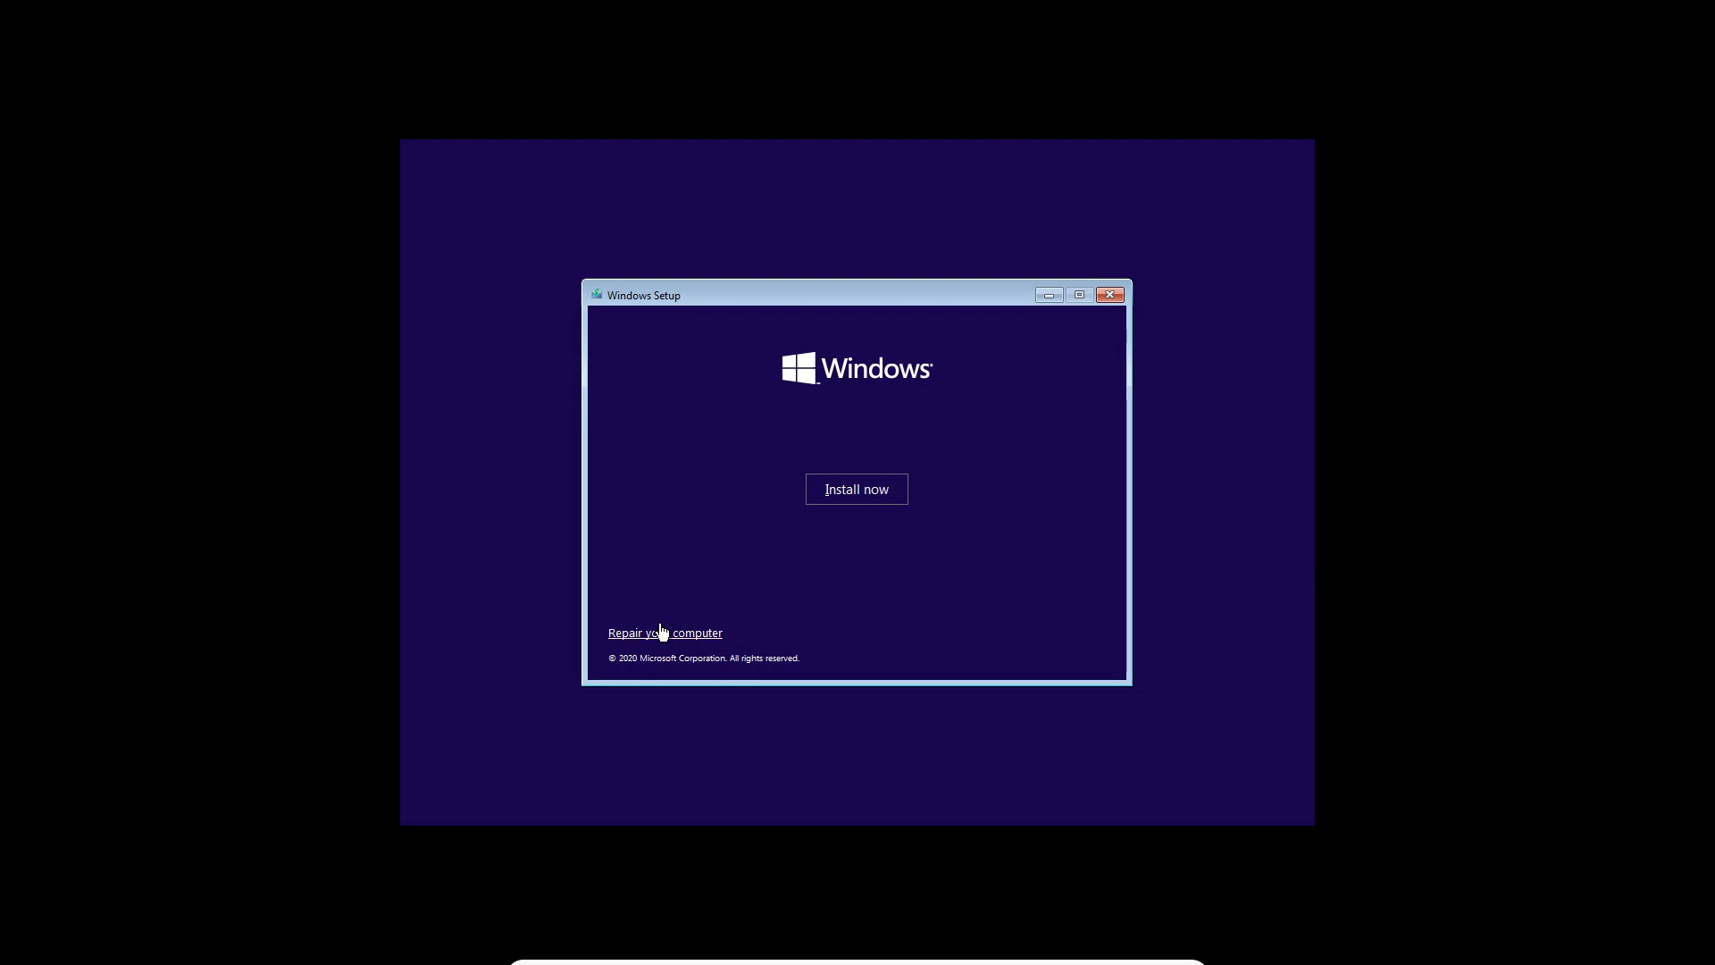
Start the Windows installation and proceed without a product key
{"action": "left_click", "coordinate": [883, 492]}
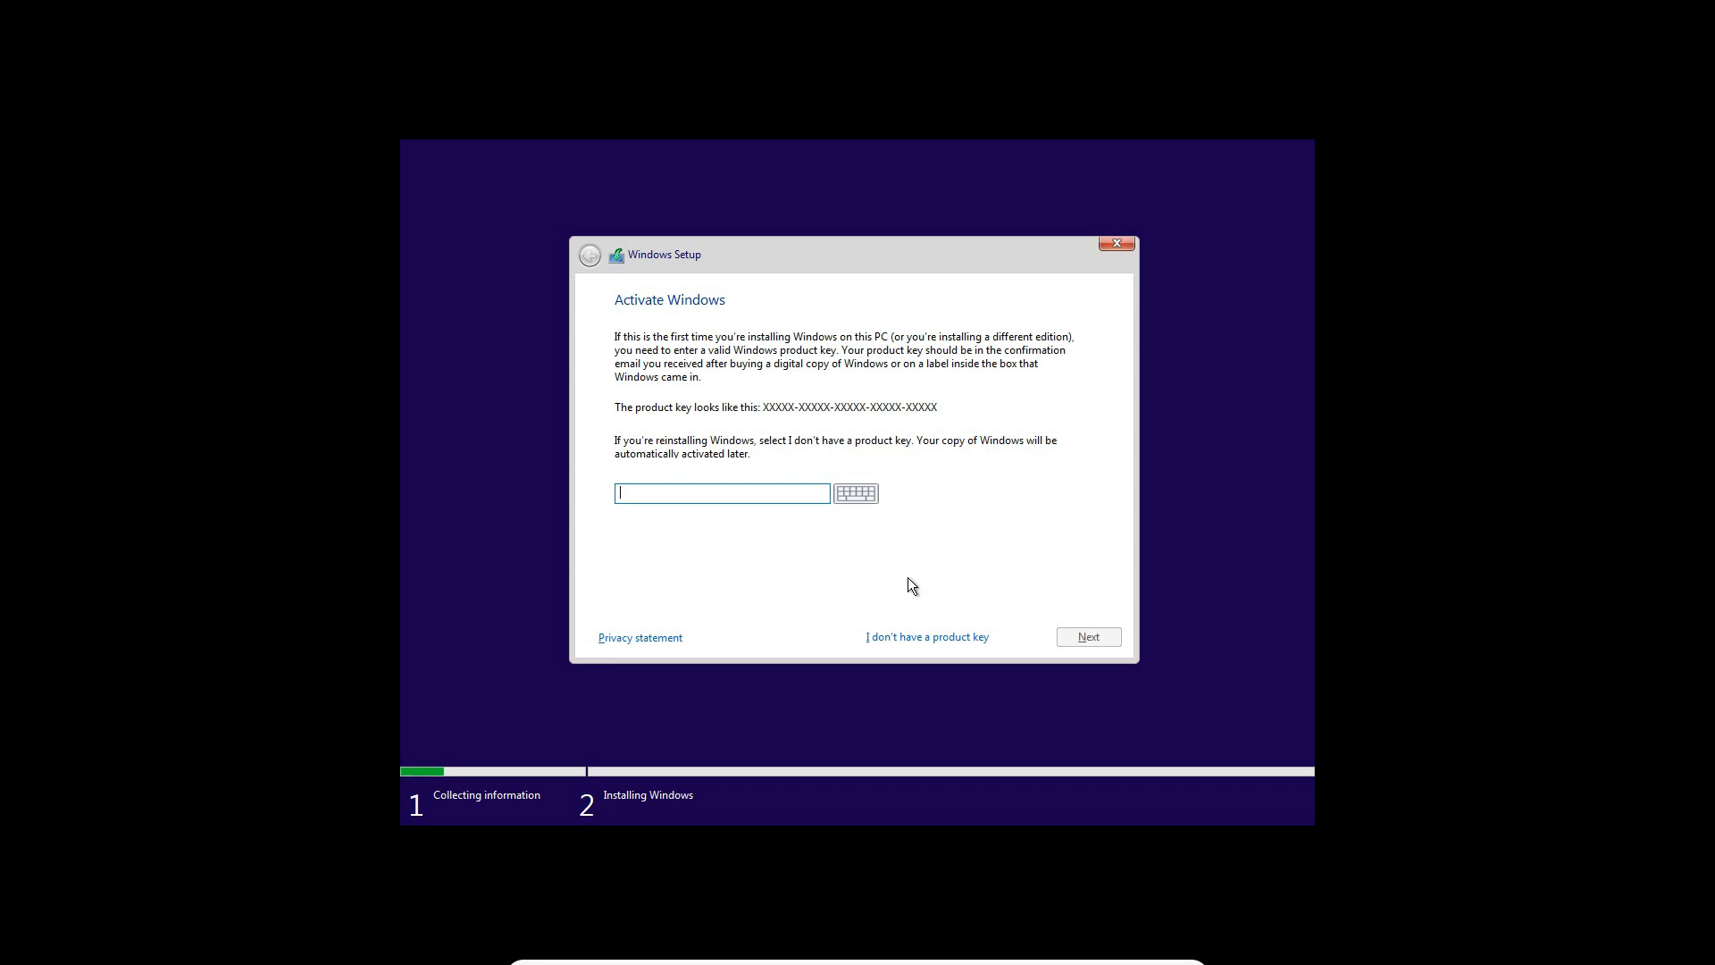
{"action": "left_click", "coordinate": [954, 631]}
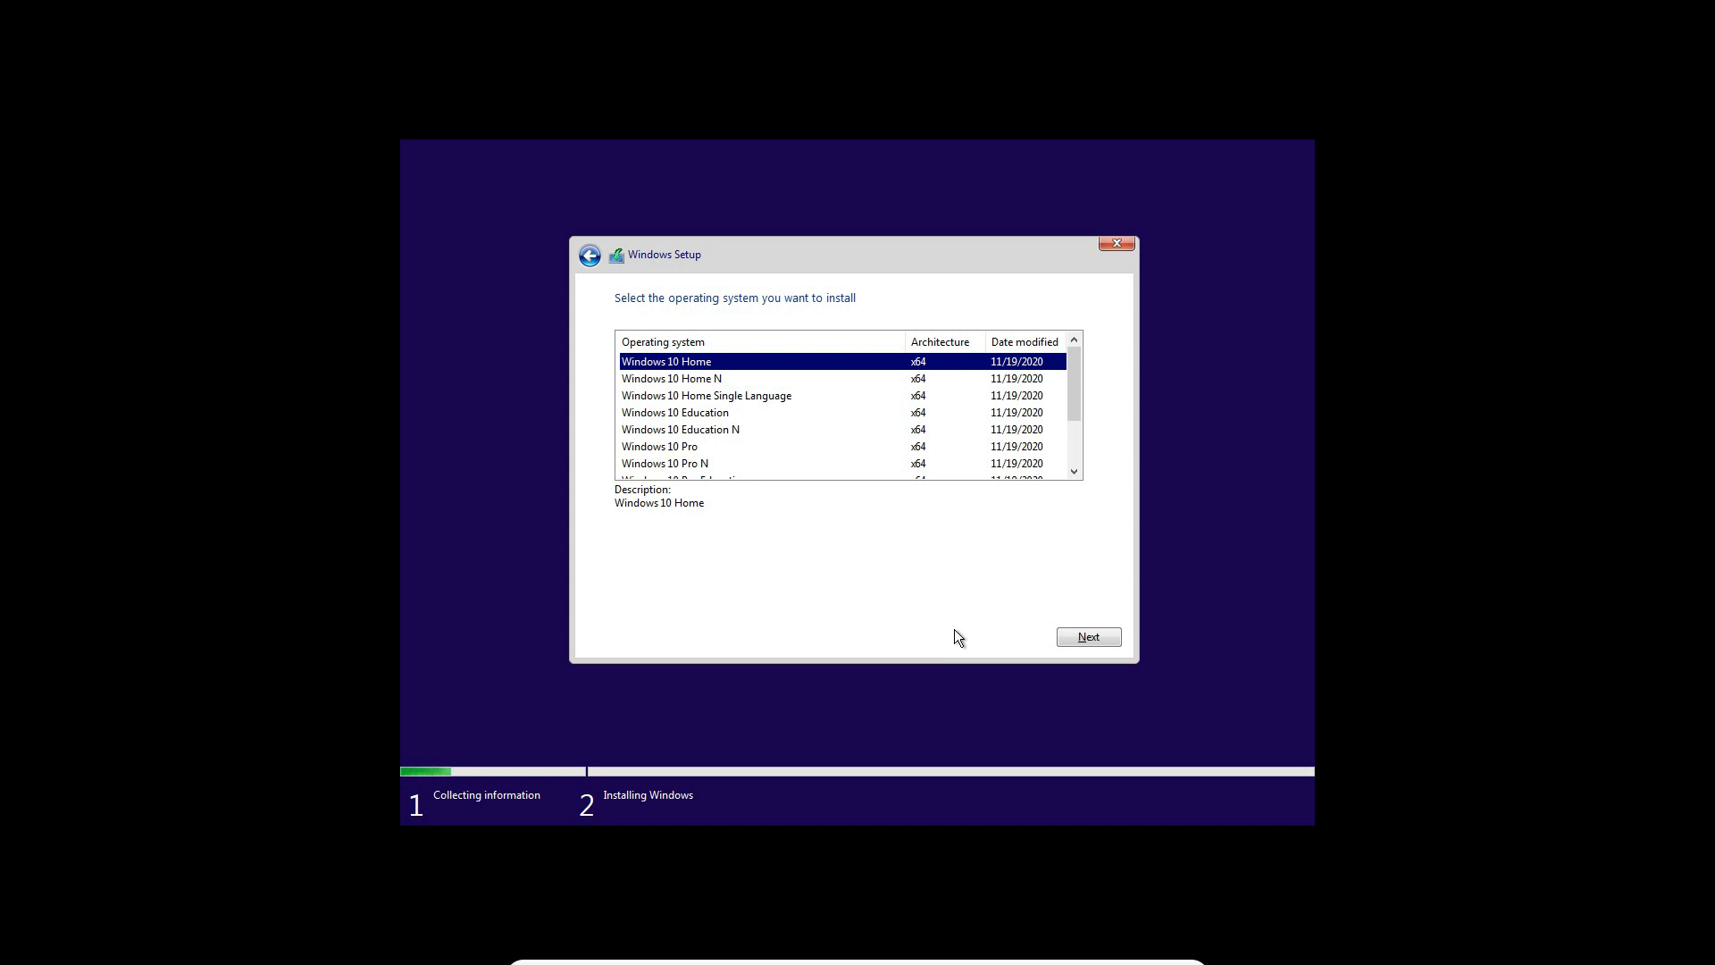
Examine the Windows 10 editions offered for installation, from Windows 10 Home to Windows 10 Pro N for Workstations
{"action": "key", "text": "Down"}
{"action": "key", "text": "Down"}
{"action": "key", "text": "Down"}
{"action": "key", "text": "Down"}
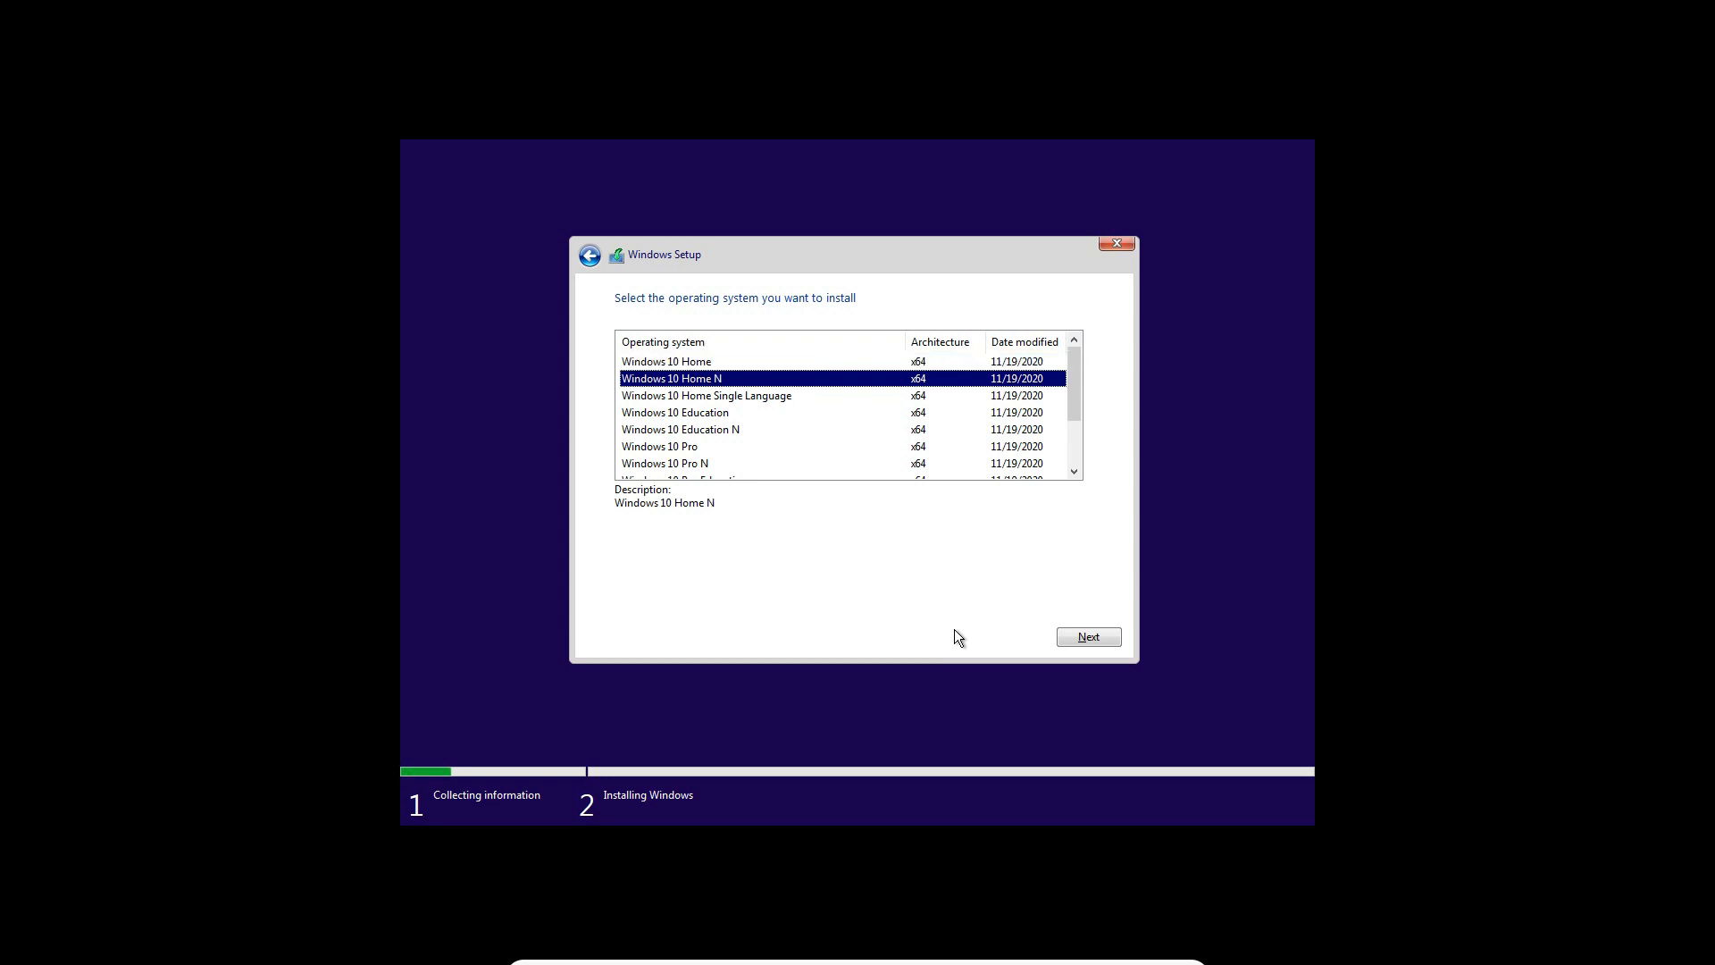
{"action": "key", "text": "Down"}
{"action": "key", "text": "Down"}
{"action": "key", "text": "Down"}
{"action": "key", "text": "Down"}
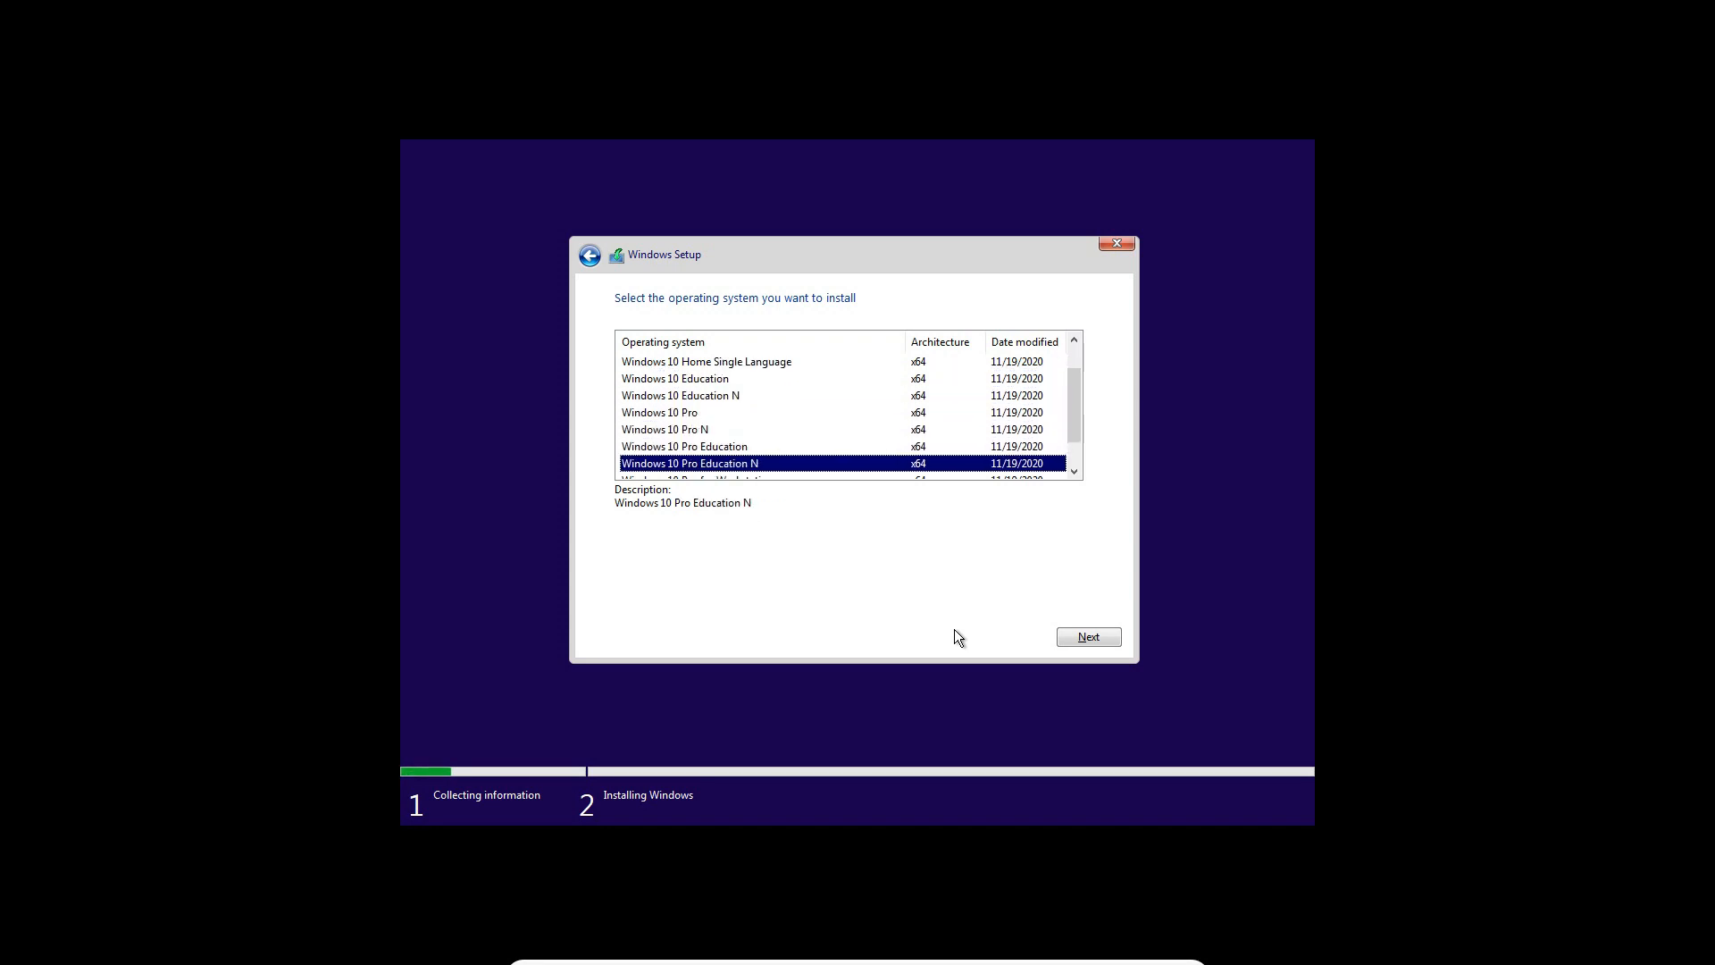
{"action": "key", "text": "Down"}
{"action": "key", "text": "Down"}
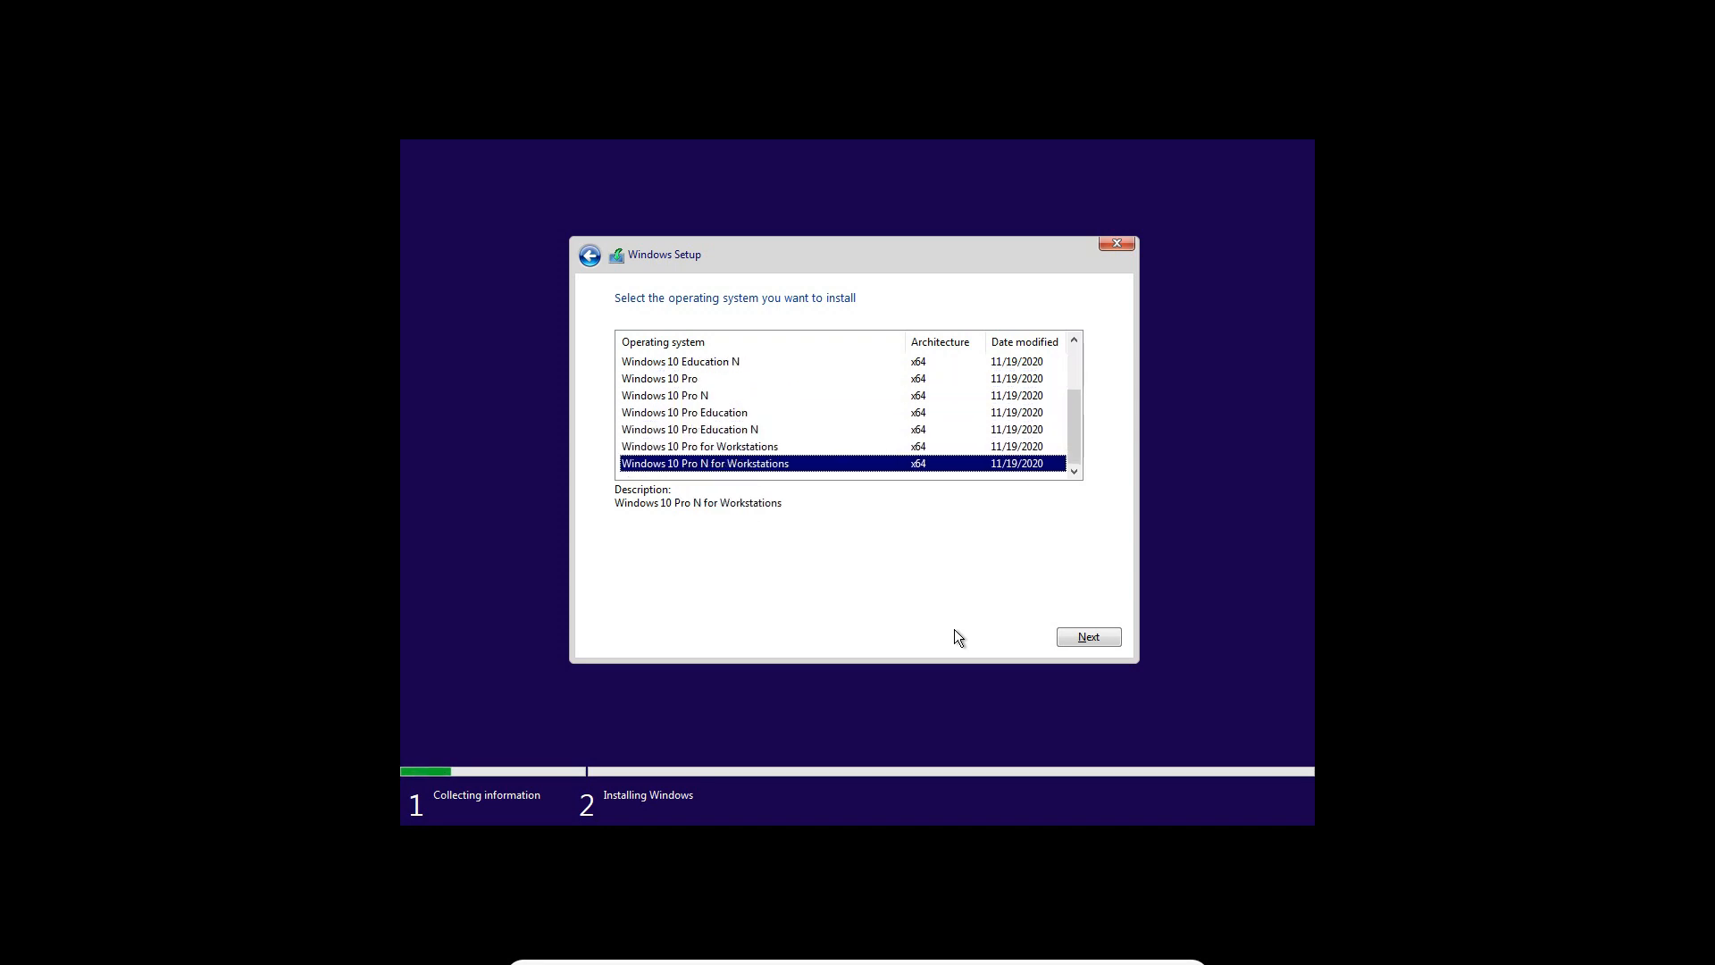
{"action": "key", "text": "Up"}
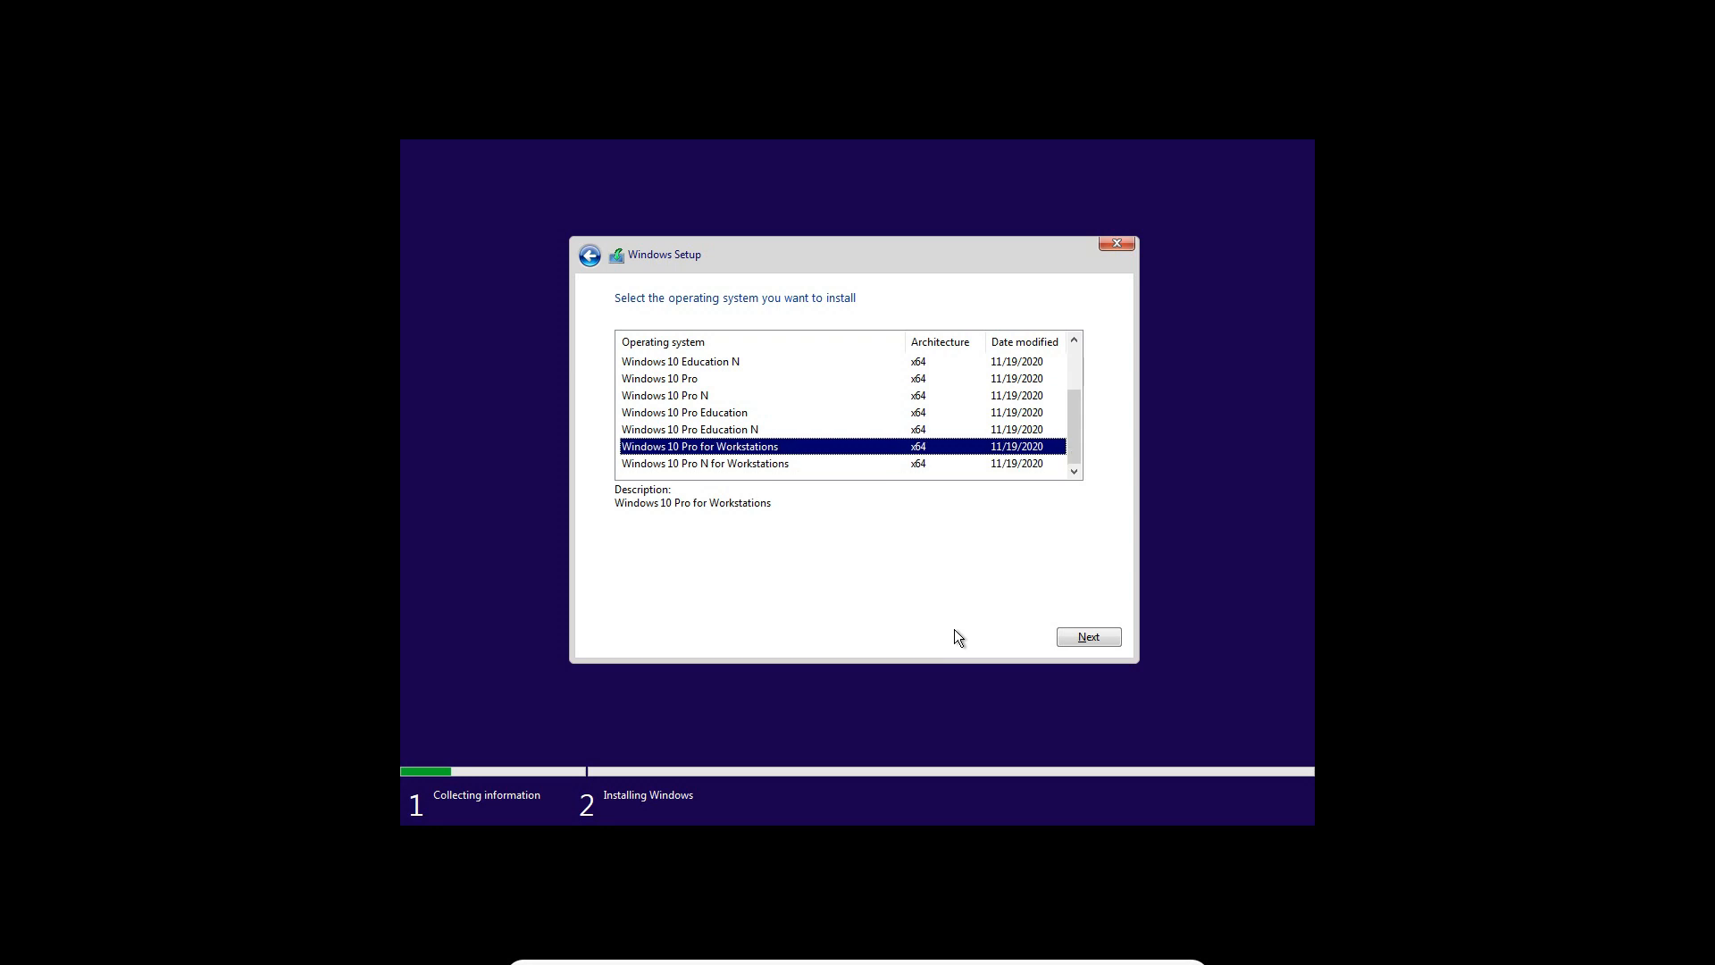
{"action": "key", "text": "Home"}
{"action": "key", "text": "Down"}
{"action": "key", "text": "Down"}
{"action": "key", "text": "Down"}
{"action": "key", "text": "Down"}
{"action": "key", "text": "Down"}
{"action": "key", "text": "Down"}
{"action": "key", "text": "Down"}
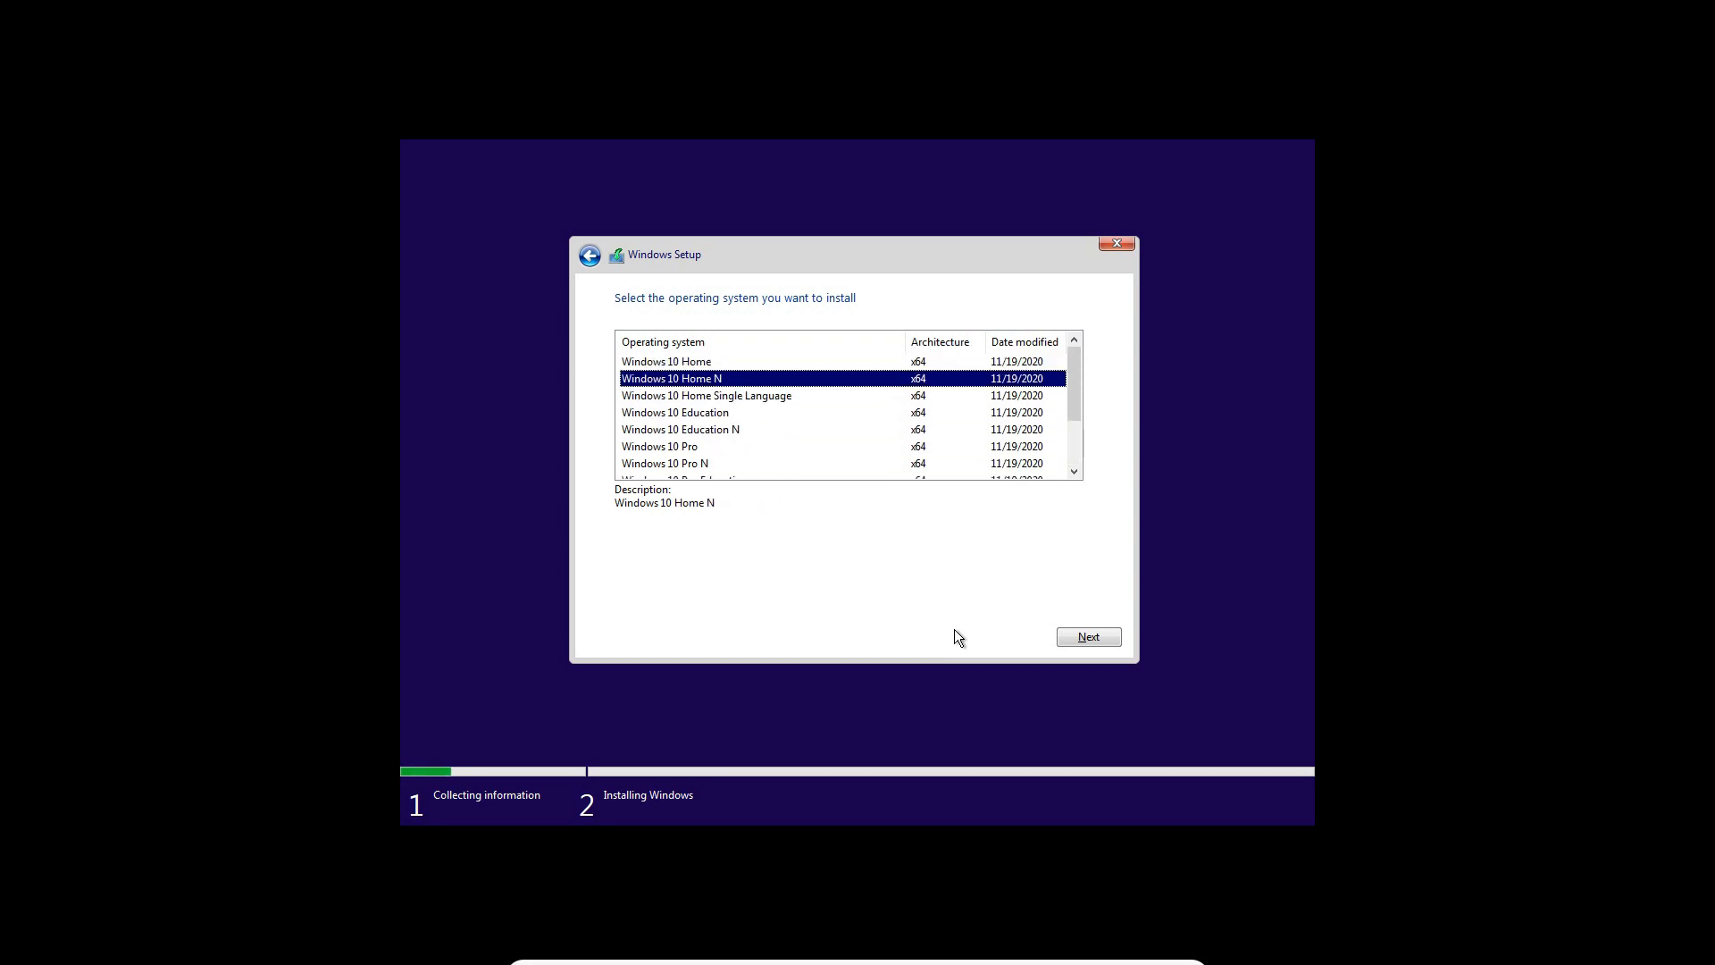
{"action": "key", "text": "Down"}
{"action": "key", "text": "Down"}
{"action": "key", "text": "Down"}
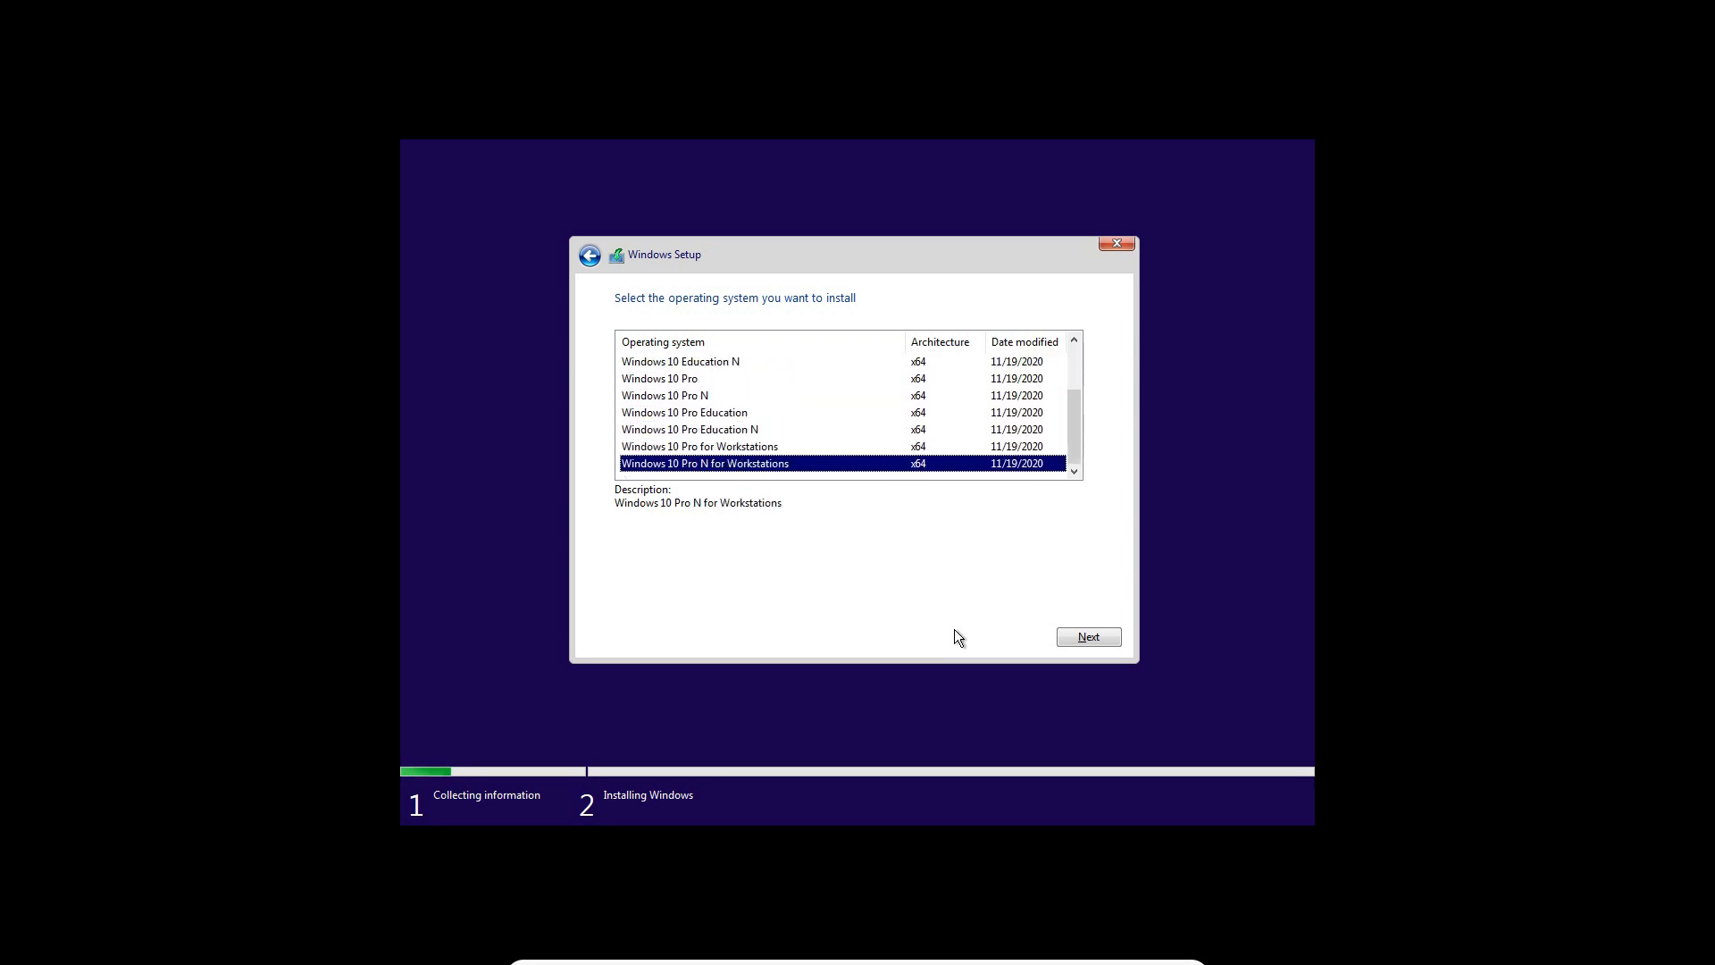
{"action": "key", "text": "Up"}
{"action": "key", "text": "Up"}
{"action": "key", "text": "Up"}
{"action": "key", "text": "Up"}
{"action": "key", "text": "Up"}
{"action": "key", "text": "Up"}
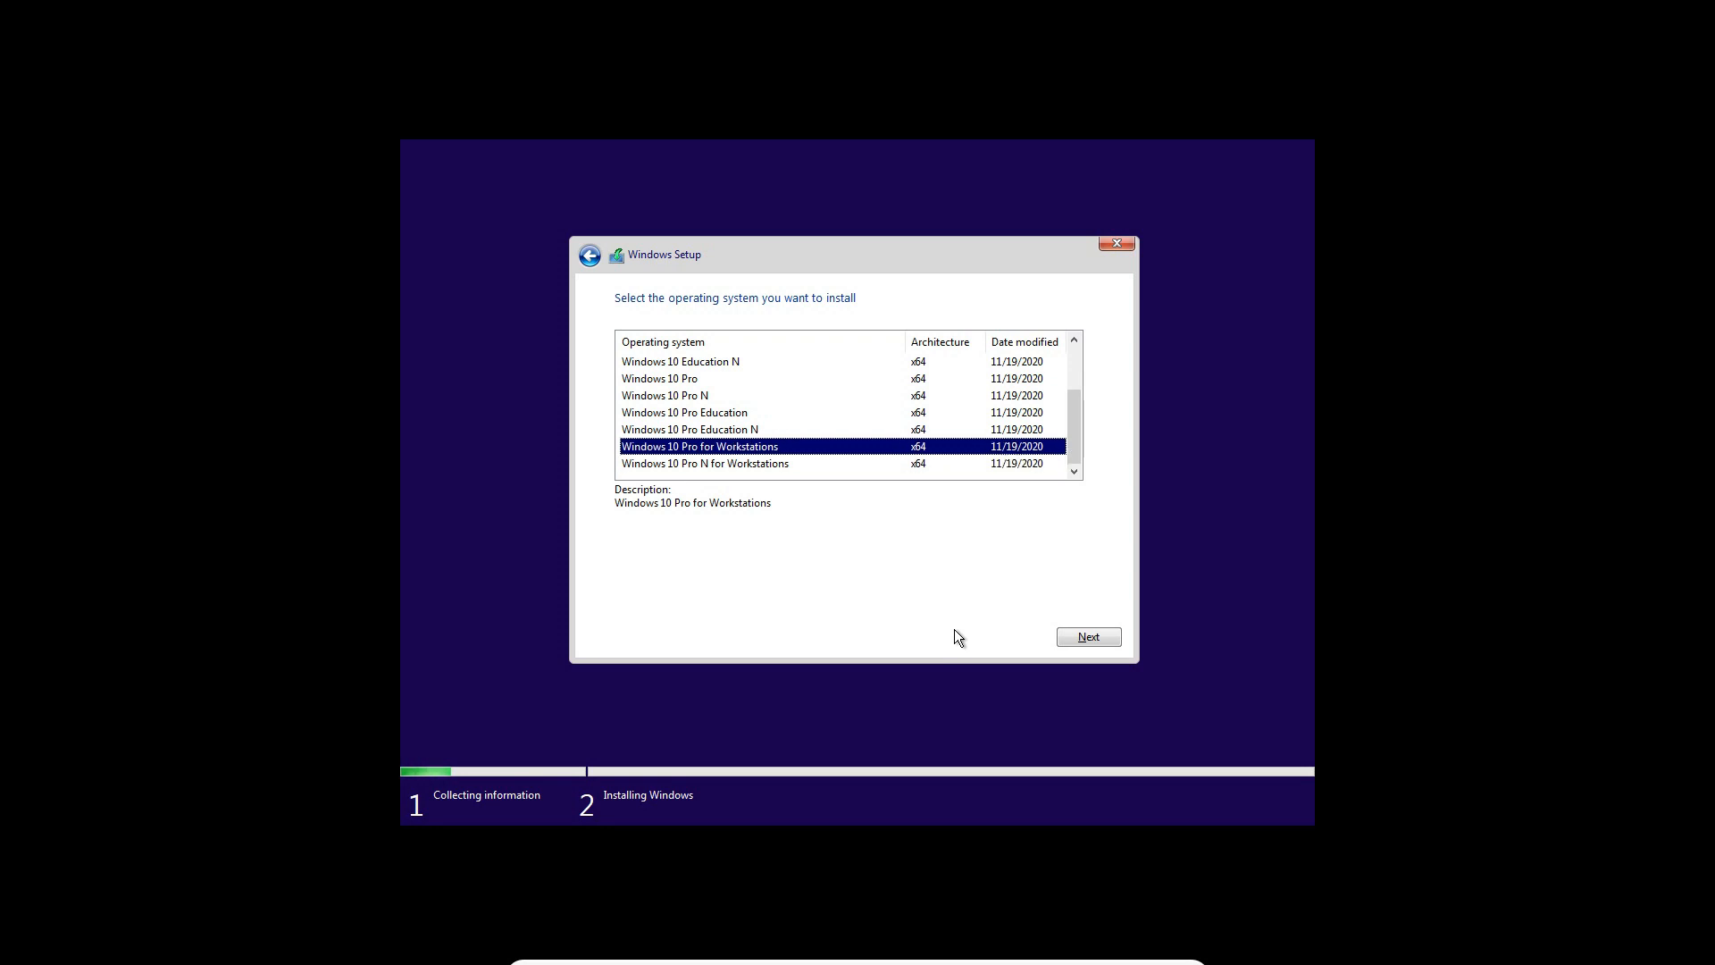
Choose Windows 10 Pro as the operating system to install and continue
{"action": "key", "text": "Home"}
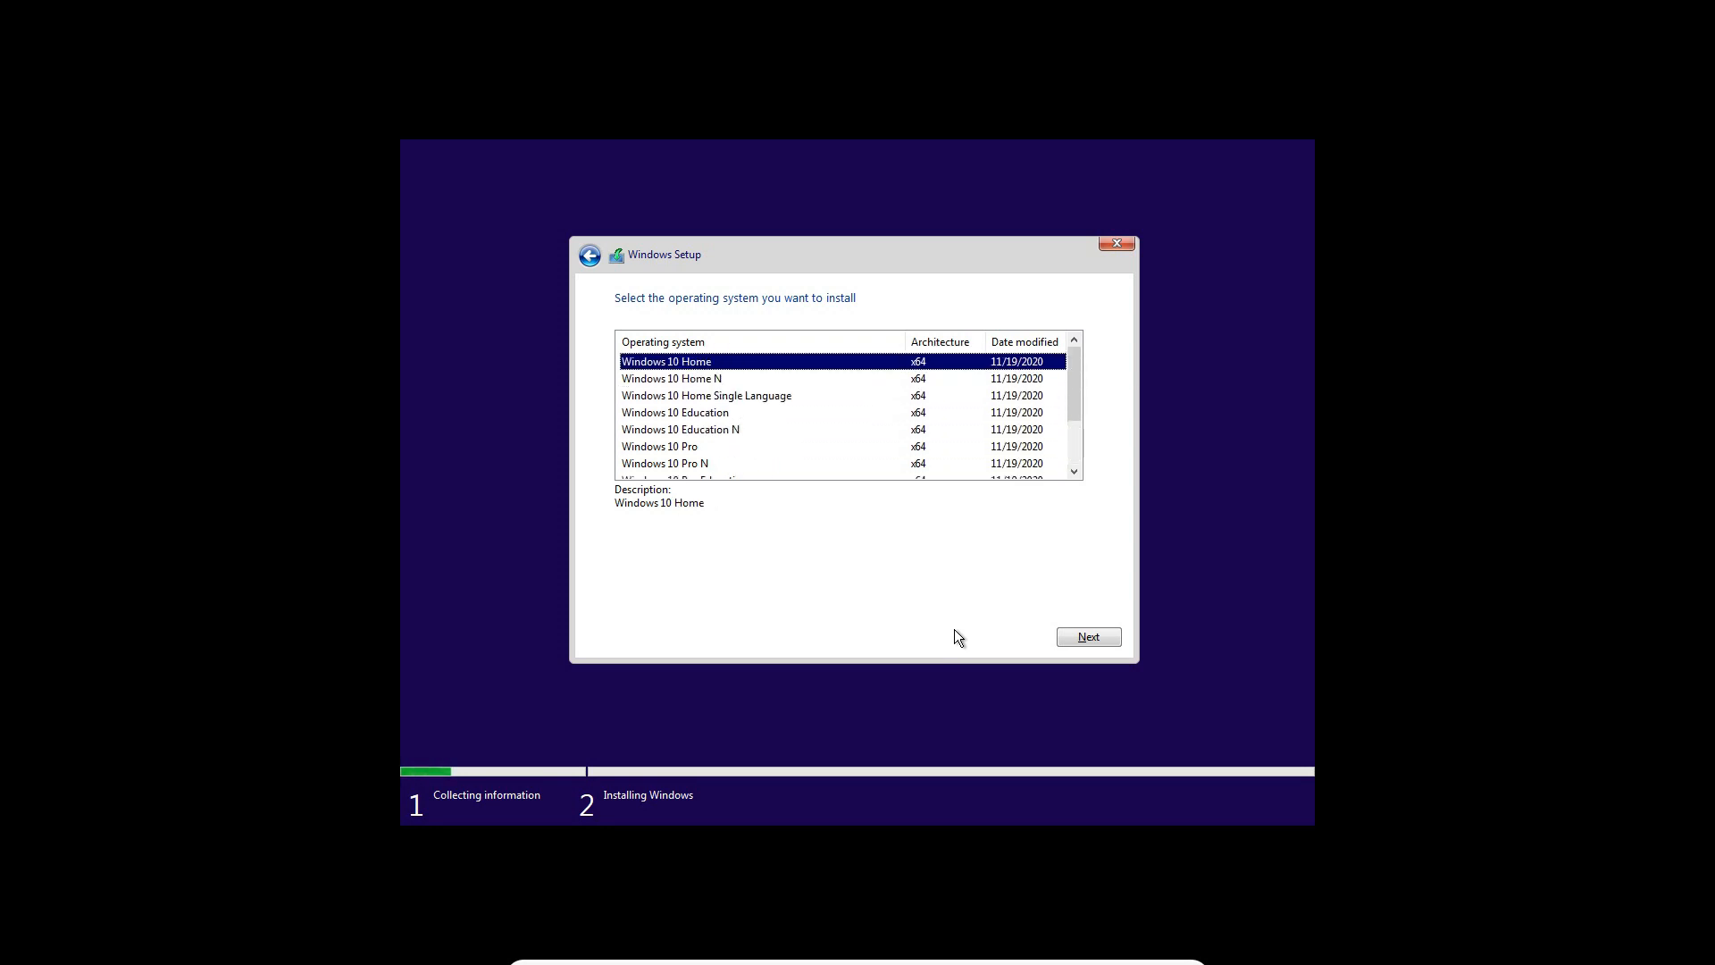
{"action": "key", "text": "Down"}
{"action": "key", "text": "Down"}
{"action": "key", "text": "Down"}
{"action": "key", "text": "Down"}
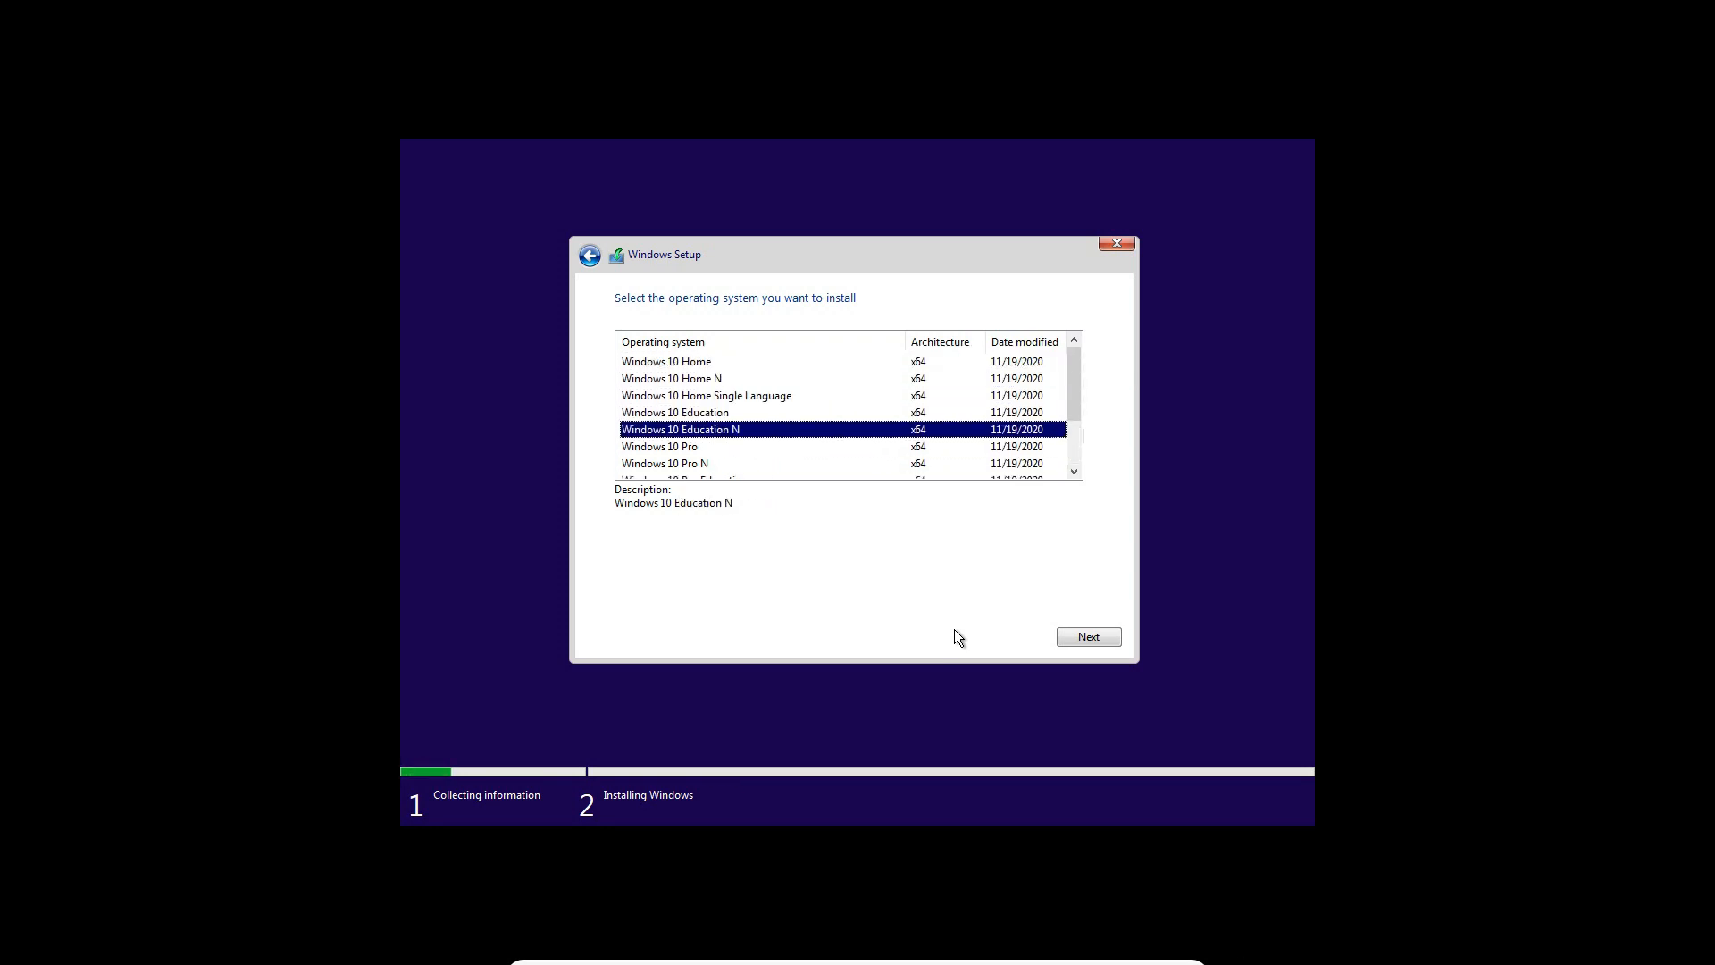
{"action": "key", "text": "Down"}
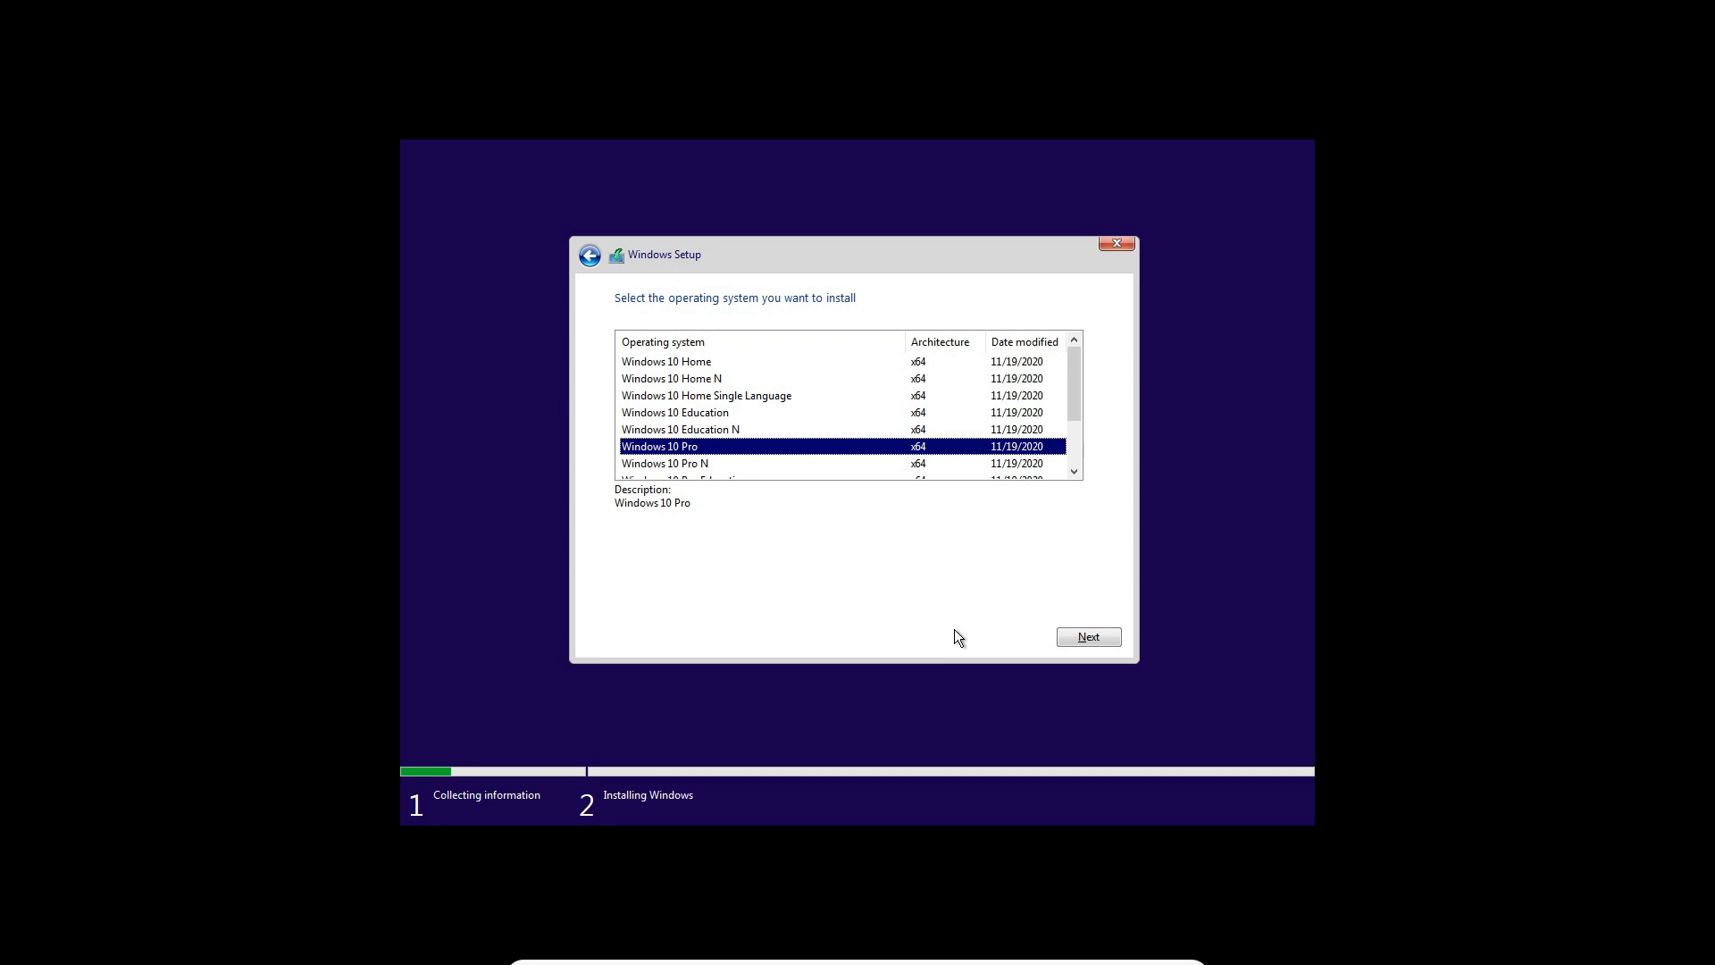
{"action": "key", "text": "Return"}
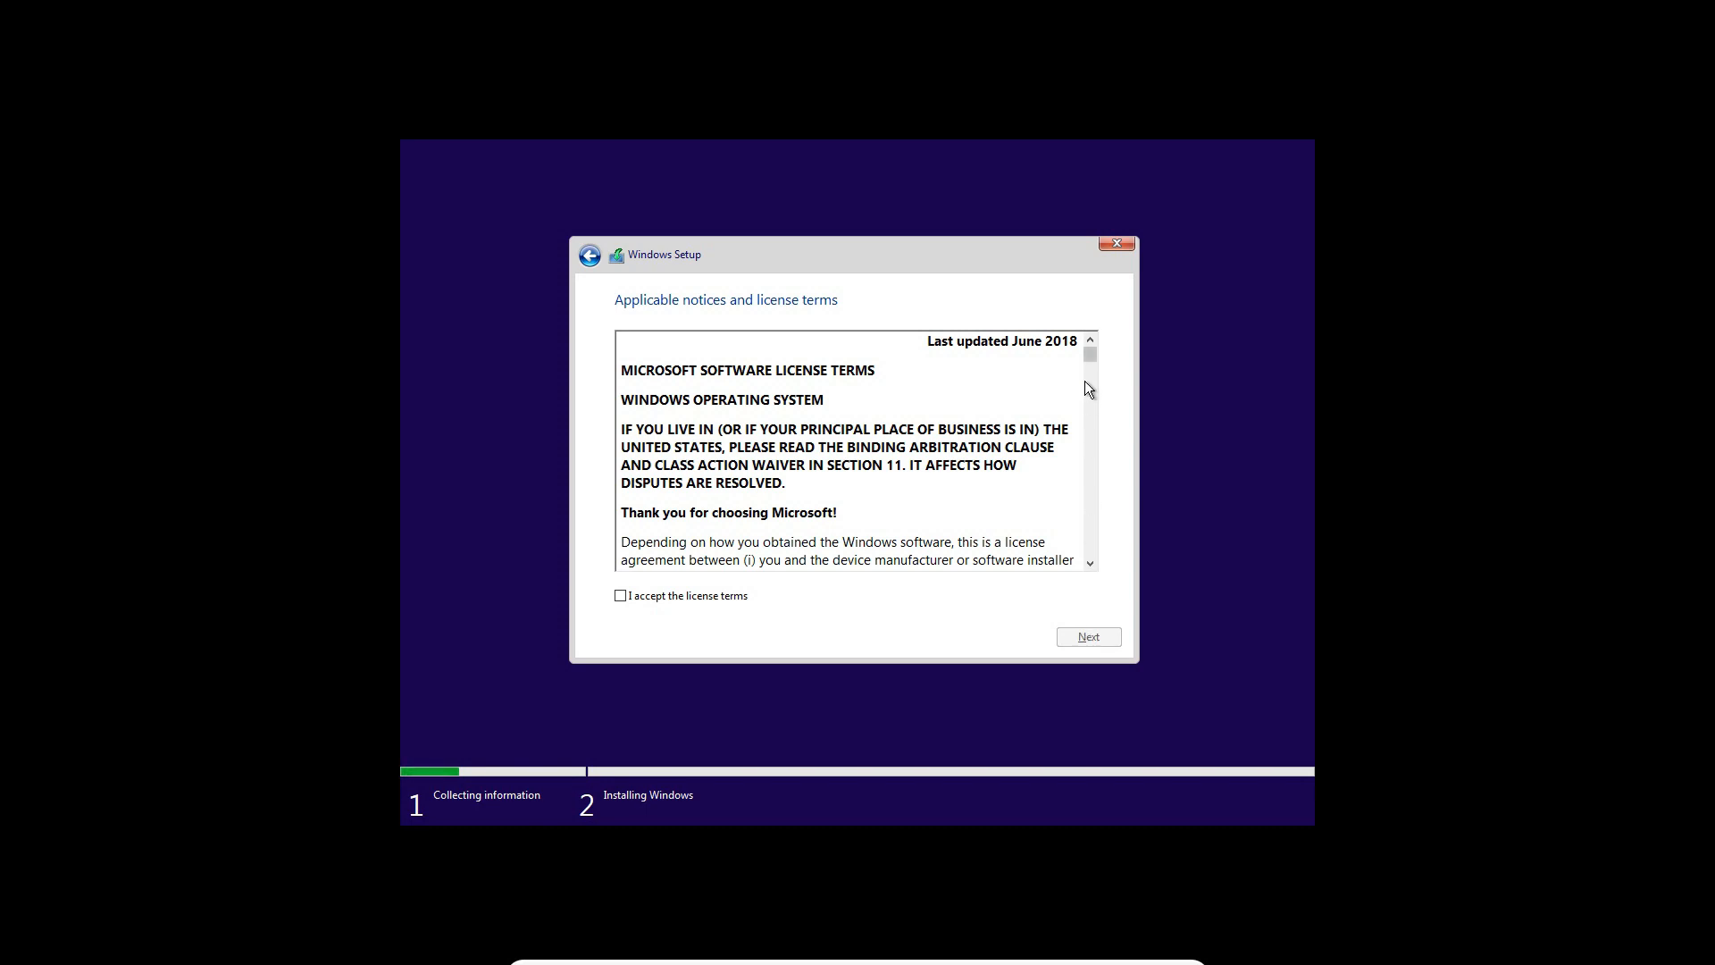
Accept the Microsoft license terms and choose the custom installation that installs Windows only
{"action": "mouse_move", "coordinate": [1089, 359]}
{"action": "left_mouse_down"}
{"action": "mouse_move", "coordinate": [1115, 552]}
{"action": "mouse_move", "coordinate": [1077, 350]}
{"action": "left_mouse_up"}
{"action": "left_click", "coordinate": [667, 595]}
{"action": "left_click", "coordinate": [1076, 640]}
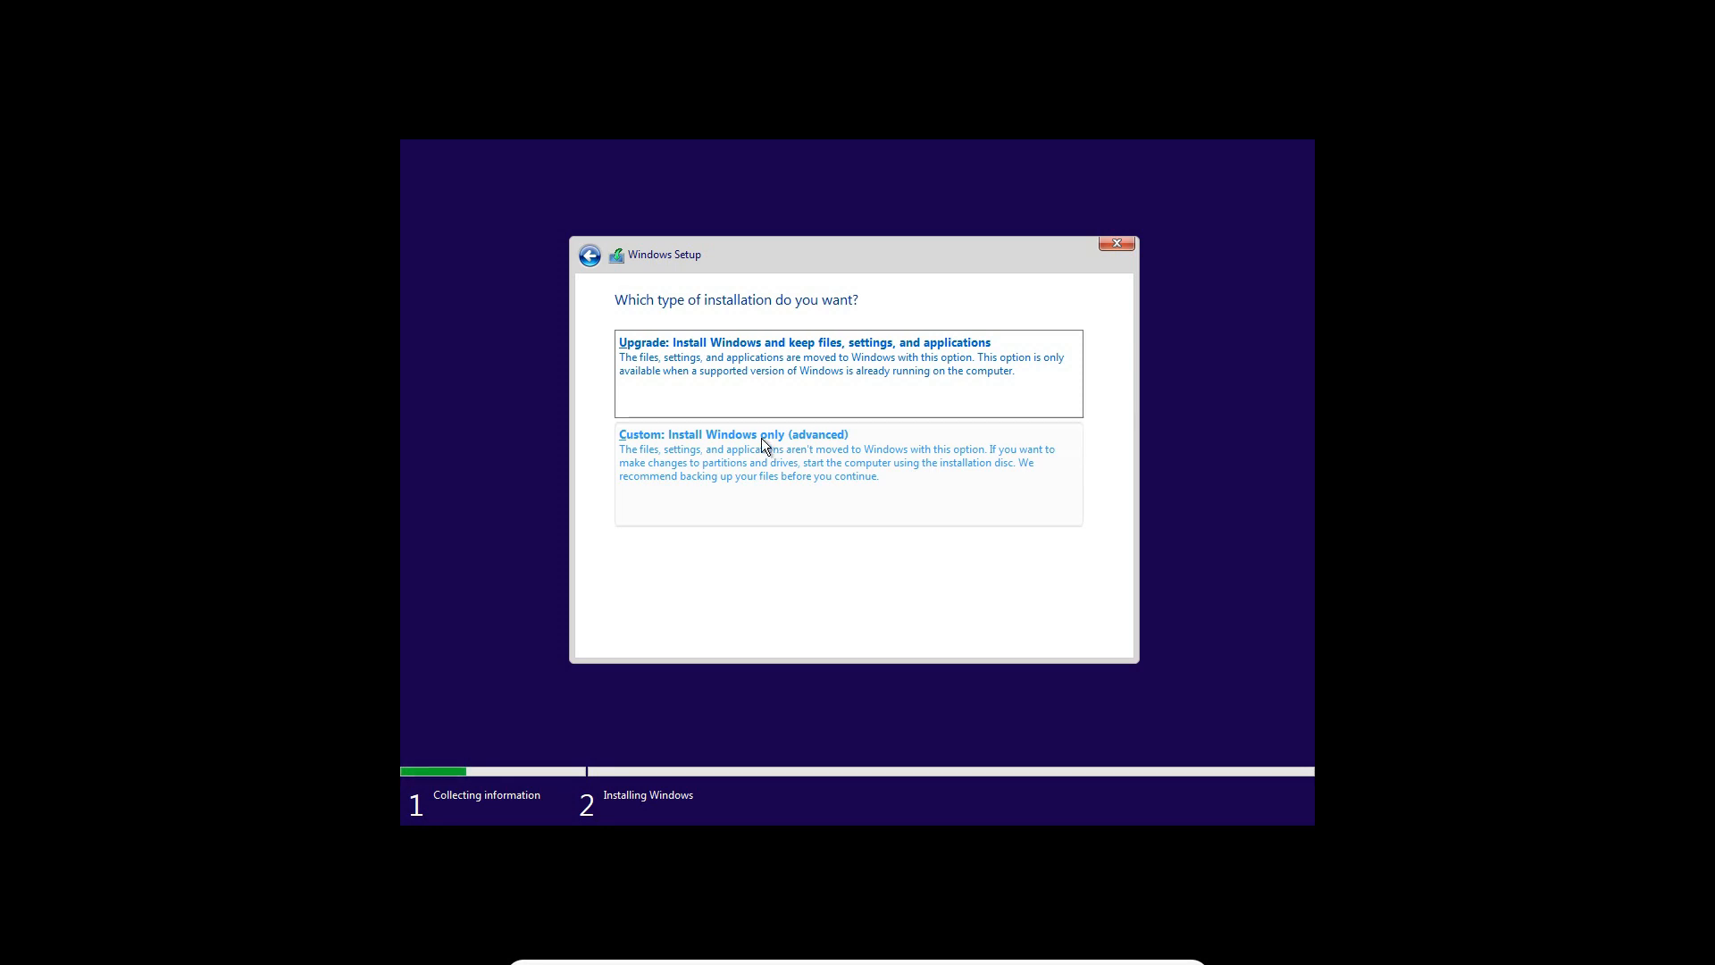
{"action": "left_click", "coordinate": [706, 473]}
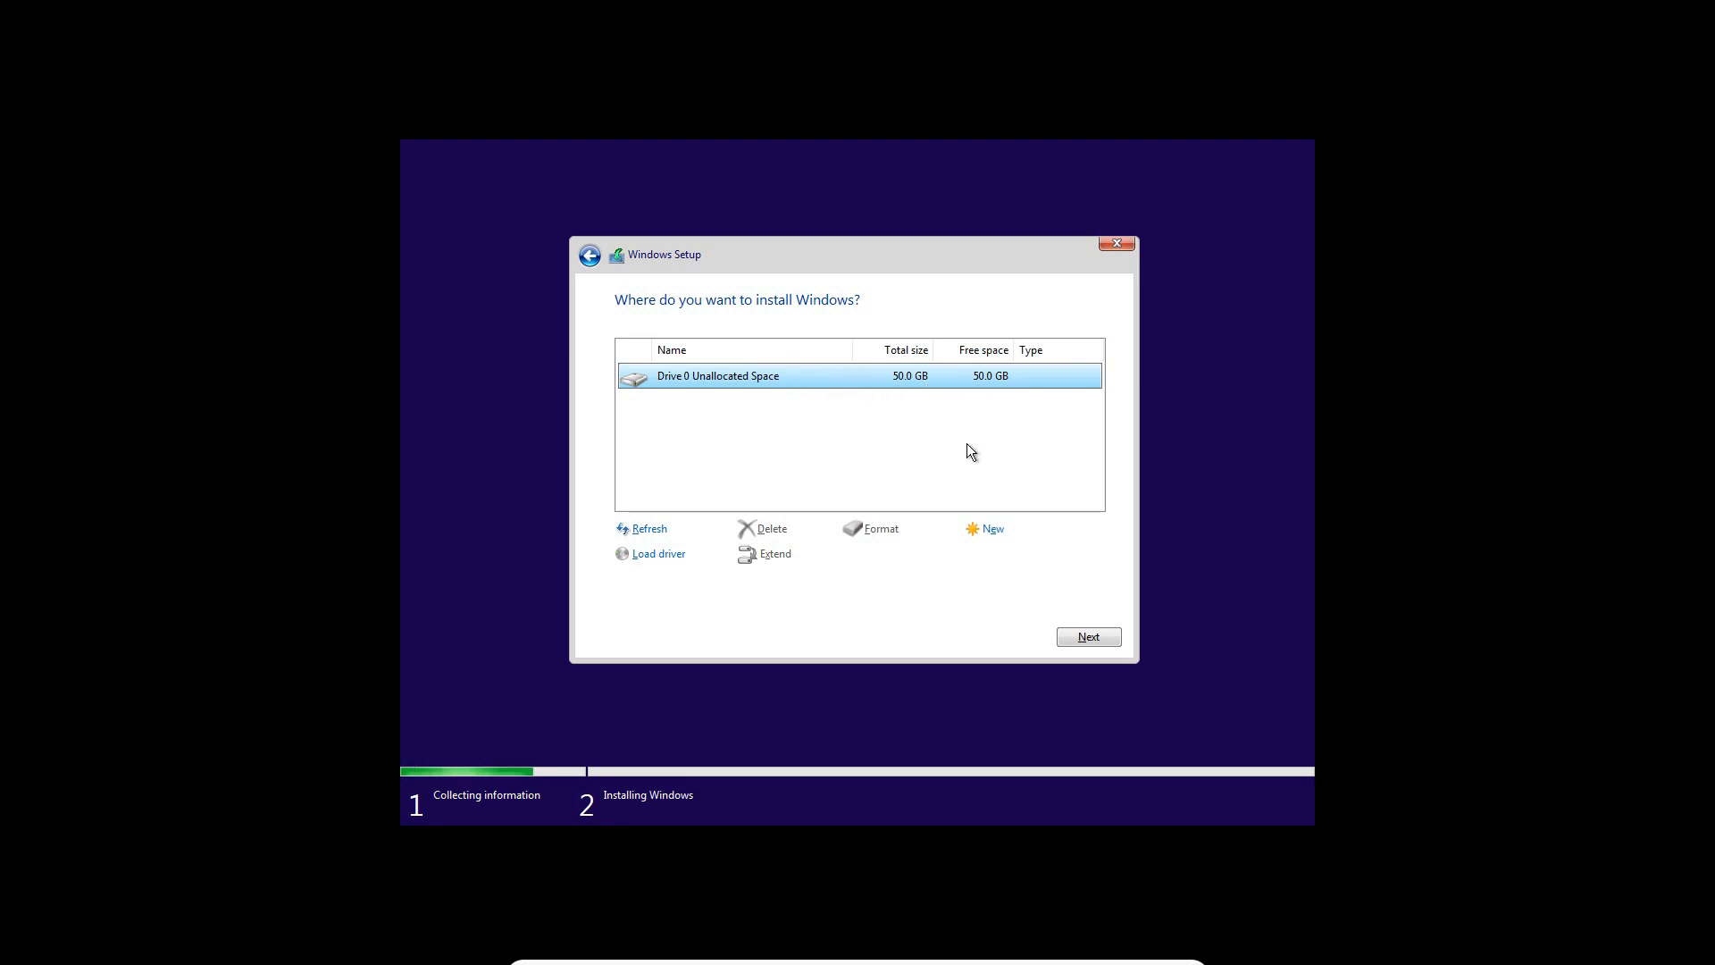
Create a partition of 10000 MB from the unallocated space of Drive 0
{"action": "left_click", "coordinate": [981, 532]}
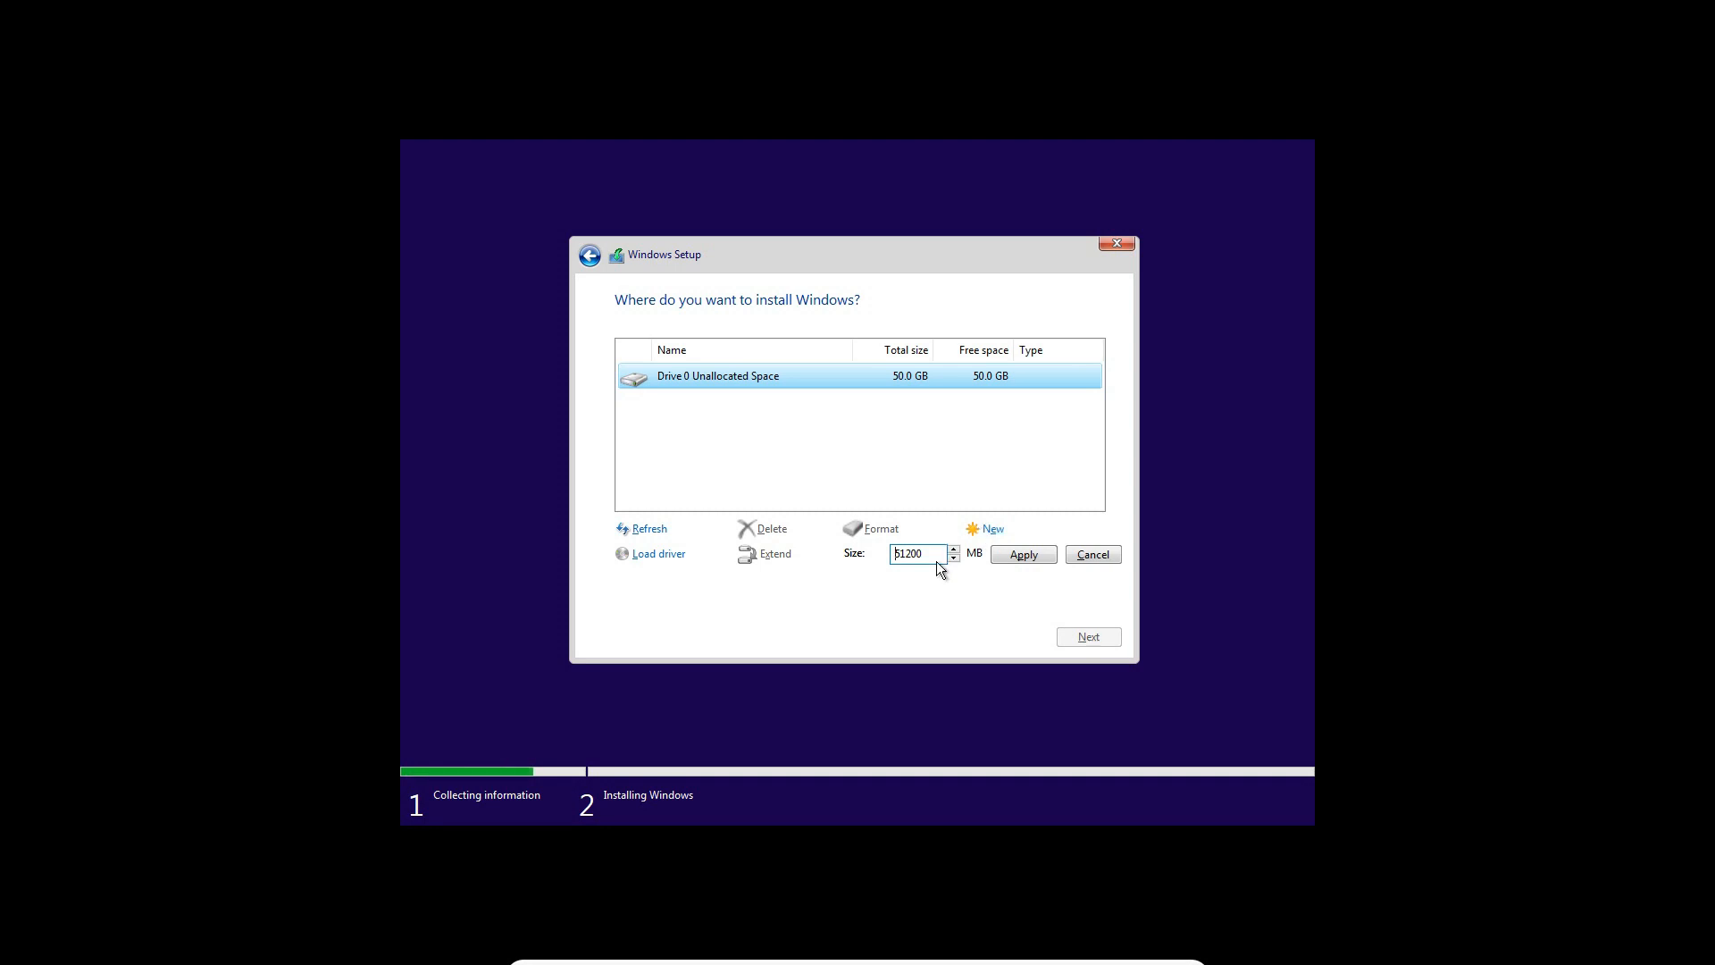
{"action": "left_click_drag", "start_coordinate": [924, 555], "coordinate": [865, 546]}
{"action": "type", "text": "10000"}
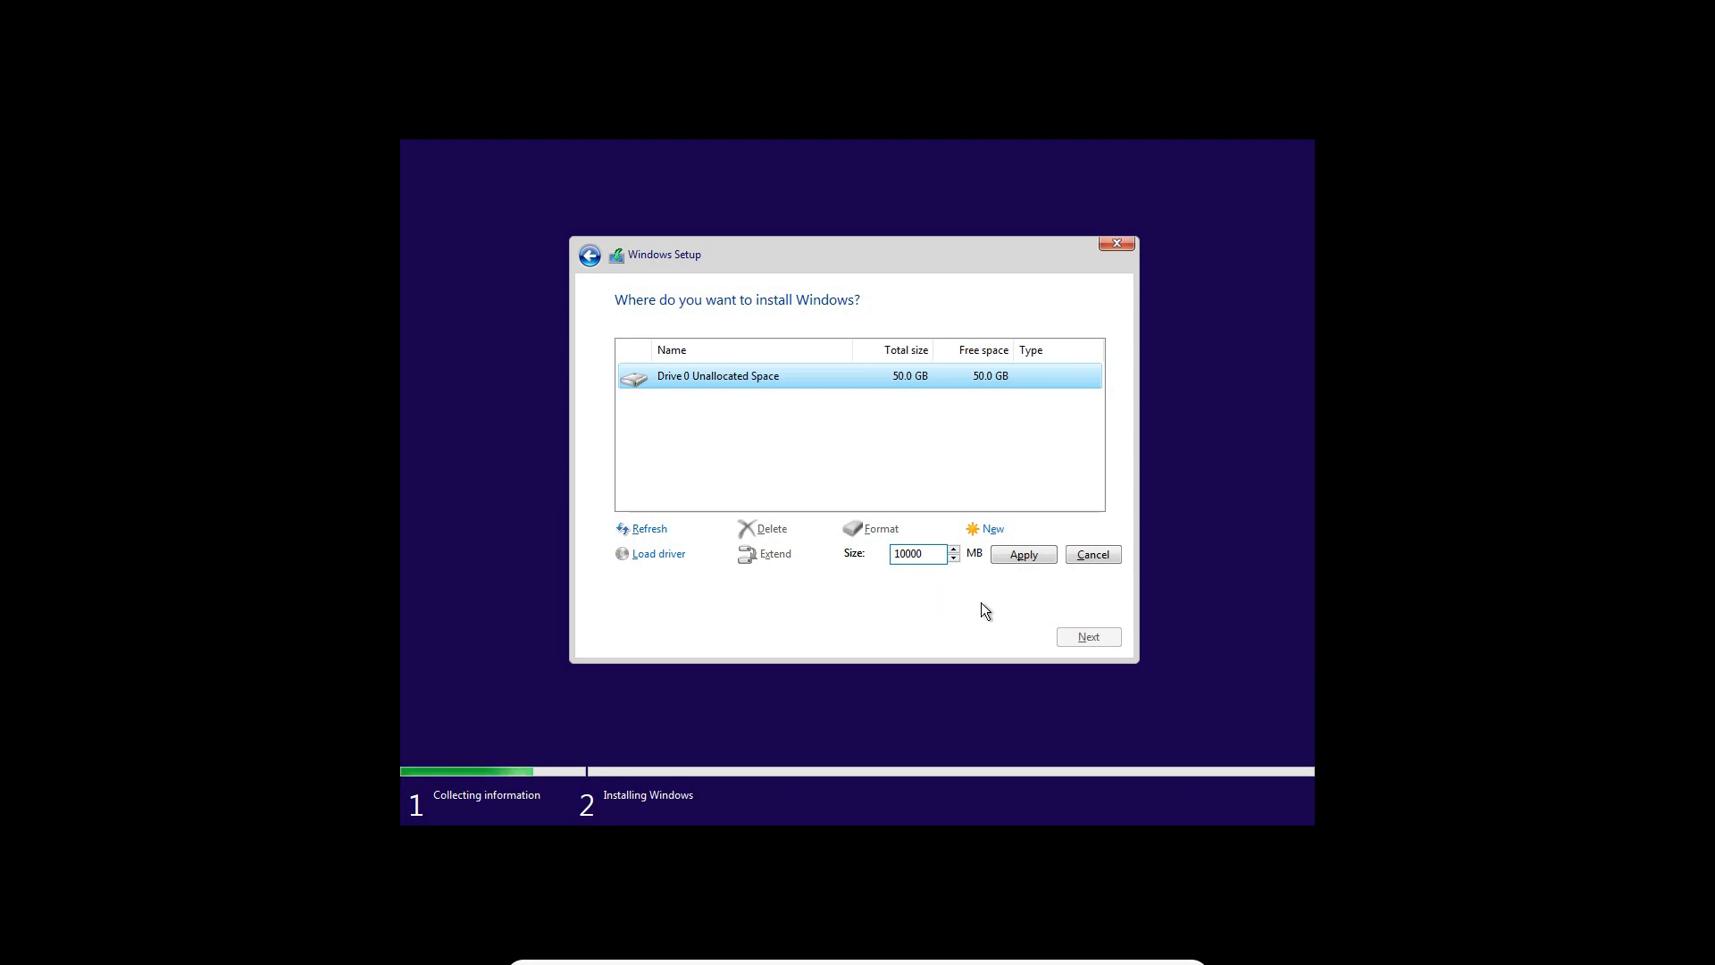
{"action": "left_click", "coordinate": [1011, 554]}
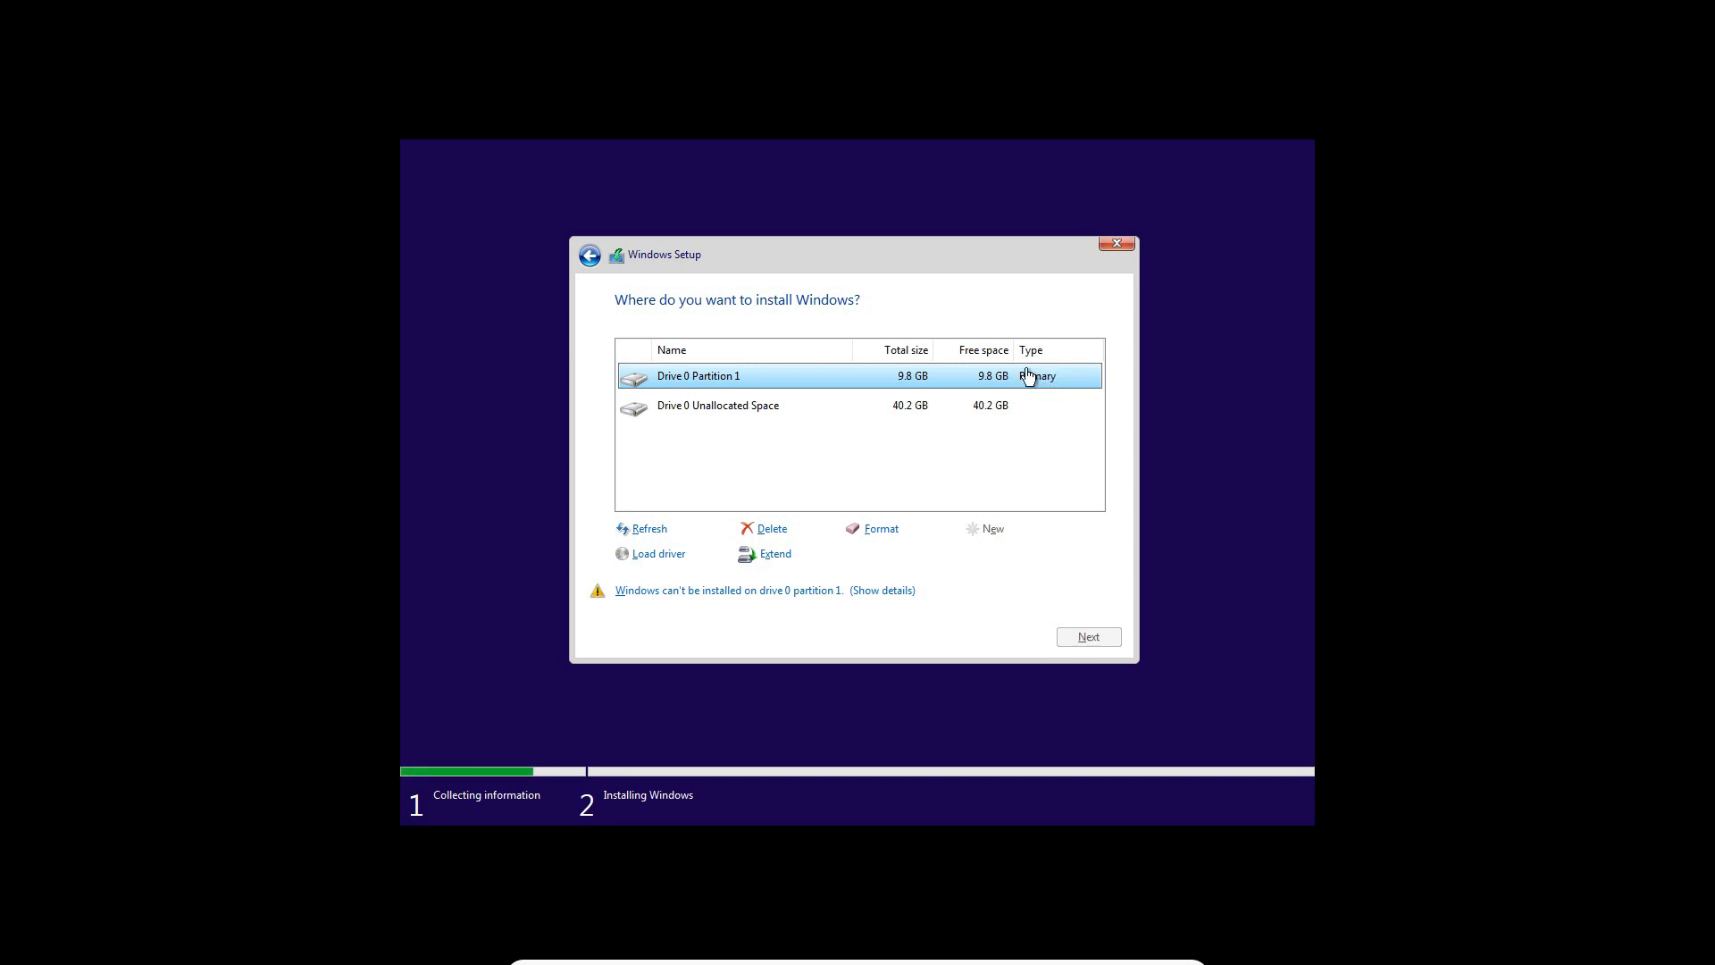
Create a second partition of 12000 MB from the remaining unallocated space, allowing additional partitions for system files
{"action": "left_click", "coordinate": [938, 409]}
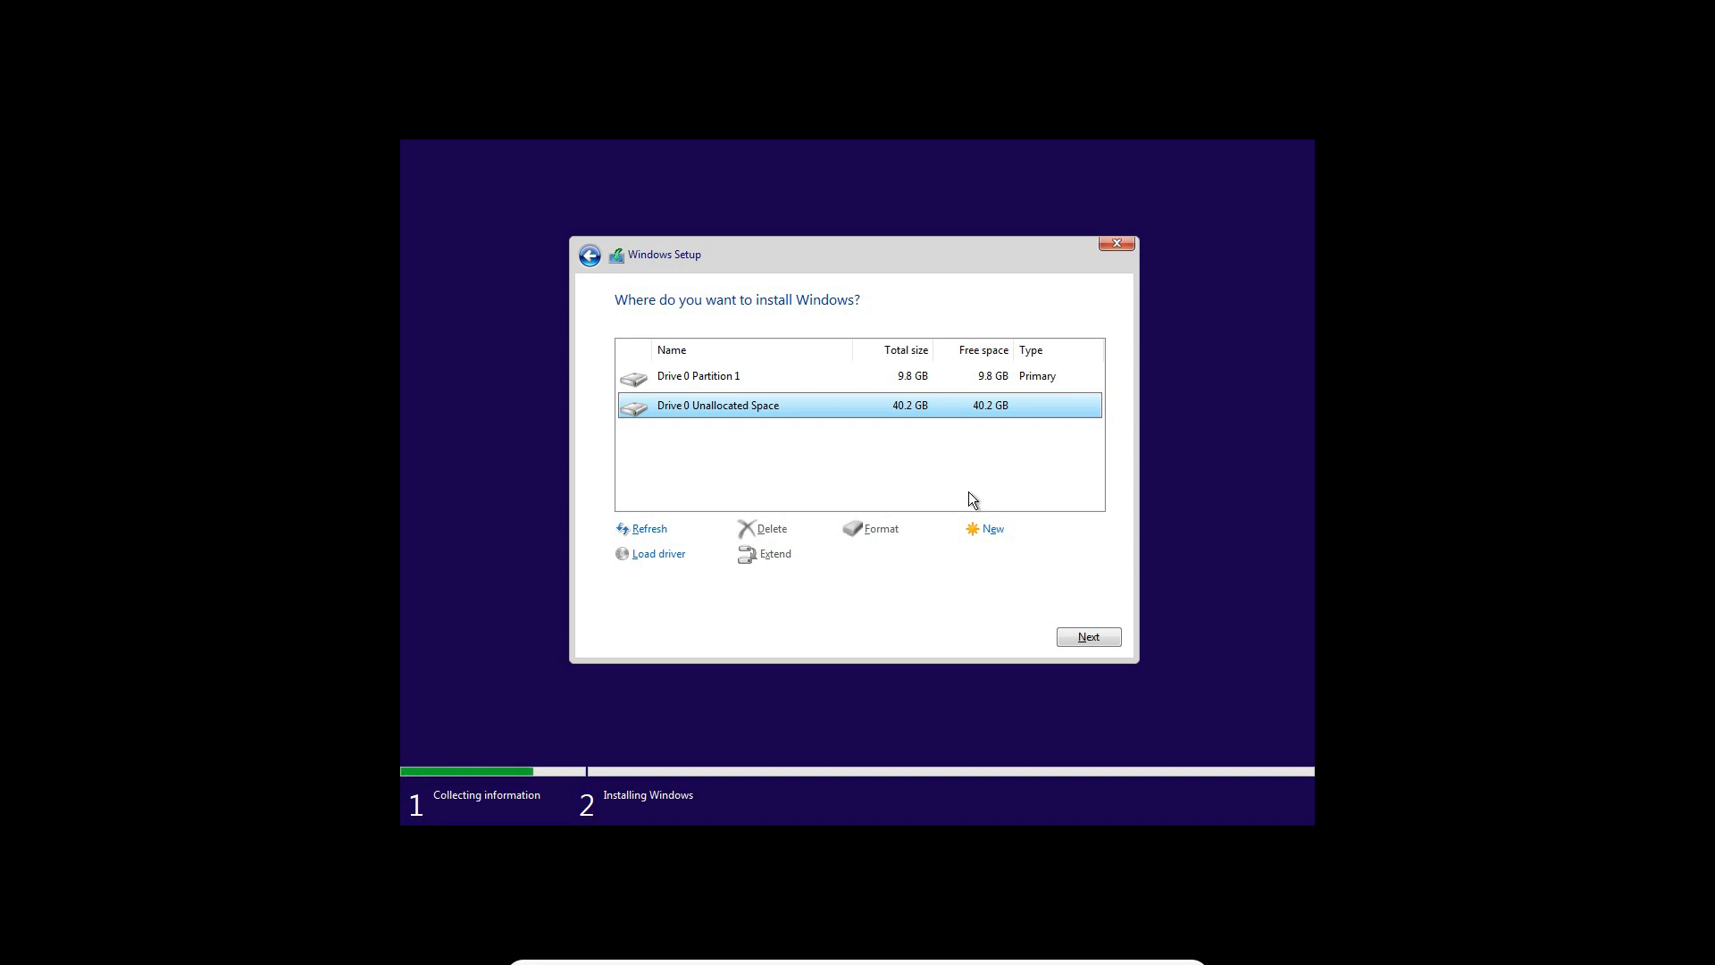
{"action": "left_click", "coordinate": [986, 530]}
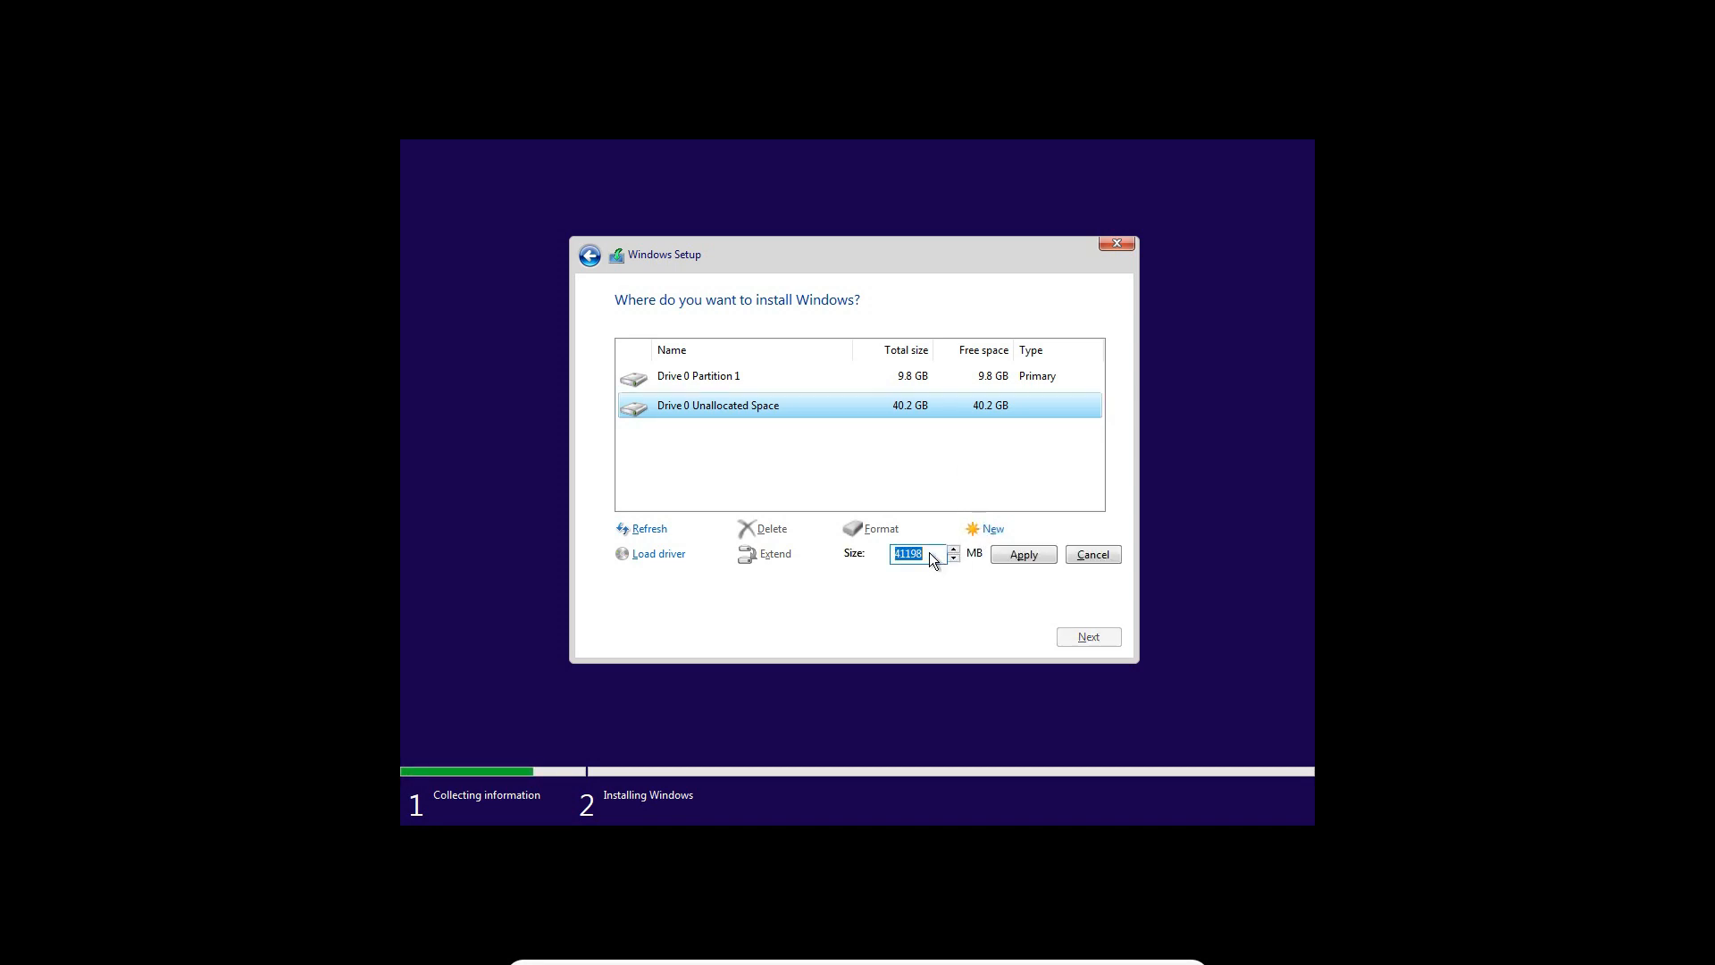
{"action": "type", "text": "0"}
{"action": "key", "text": "BackSpace"}
{"action": "key", "text": "BackSpace"}
{"action": "type", "text": "12000"}
{"action": "left_click", "coordinate": [1019, 556]}
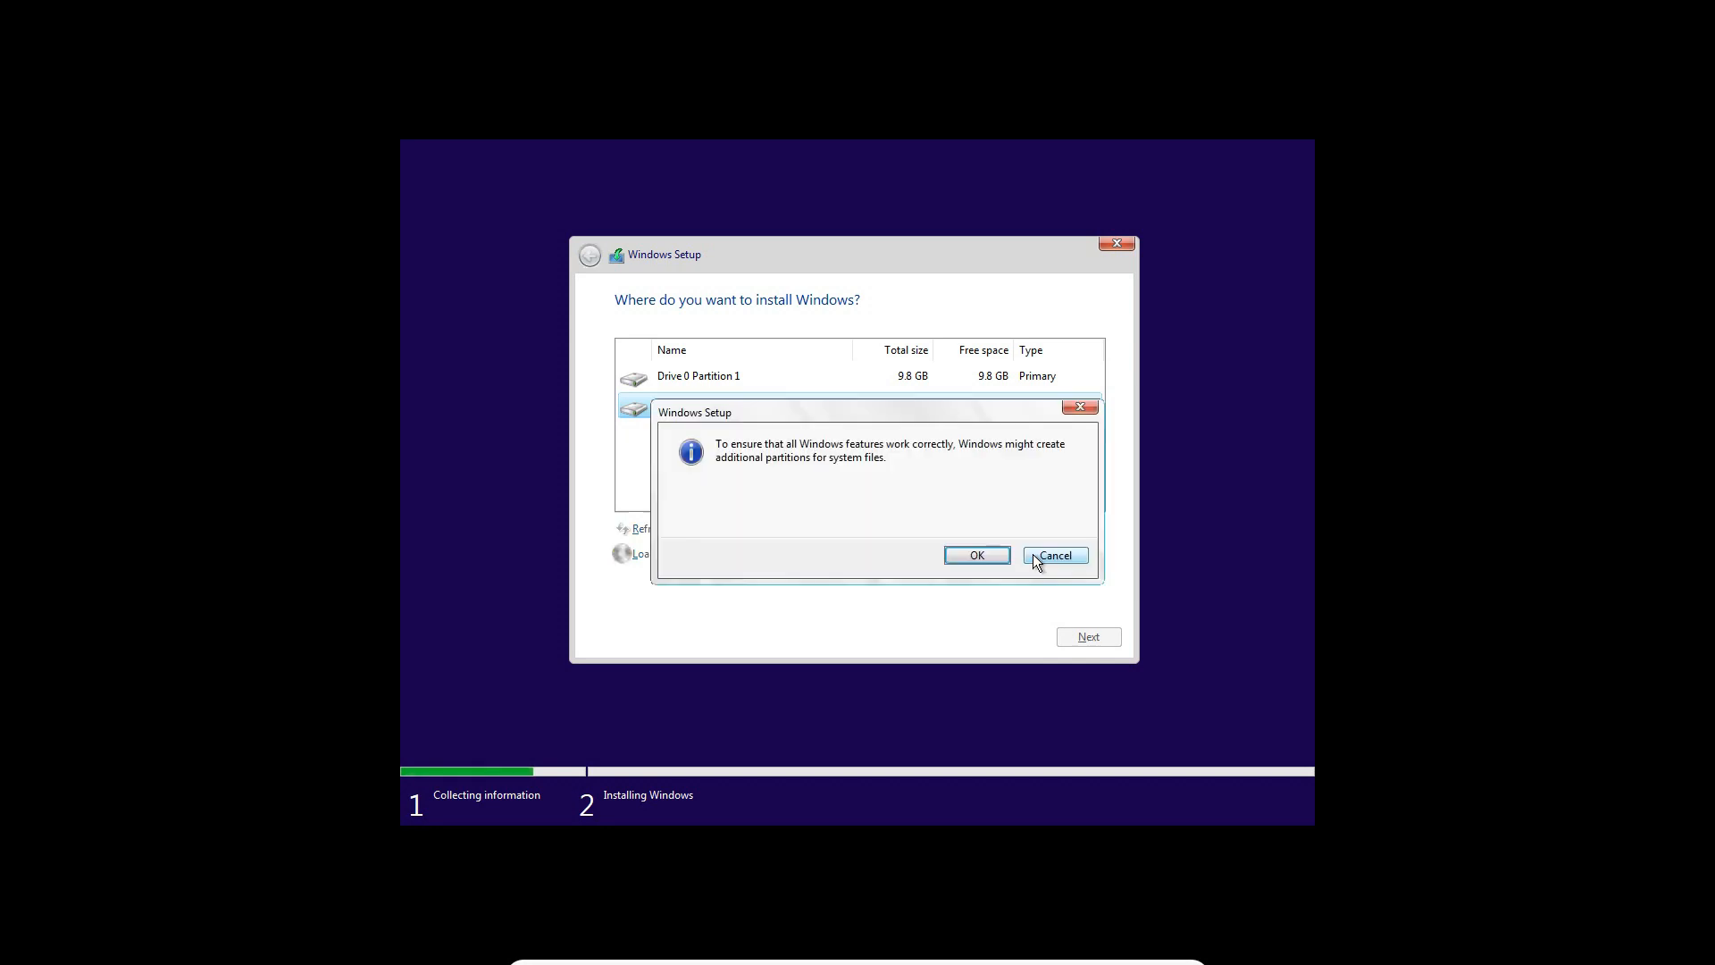
{"action": "left_click", "coordinate": [1006, 553]}
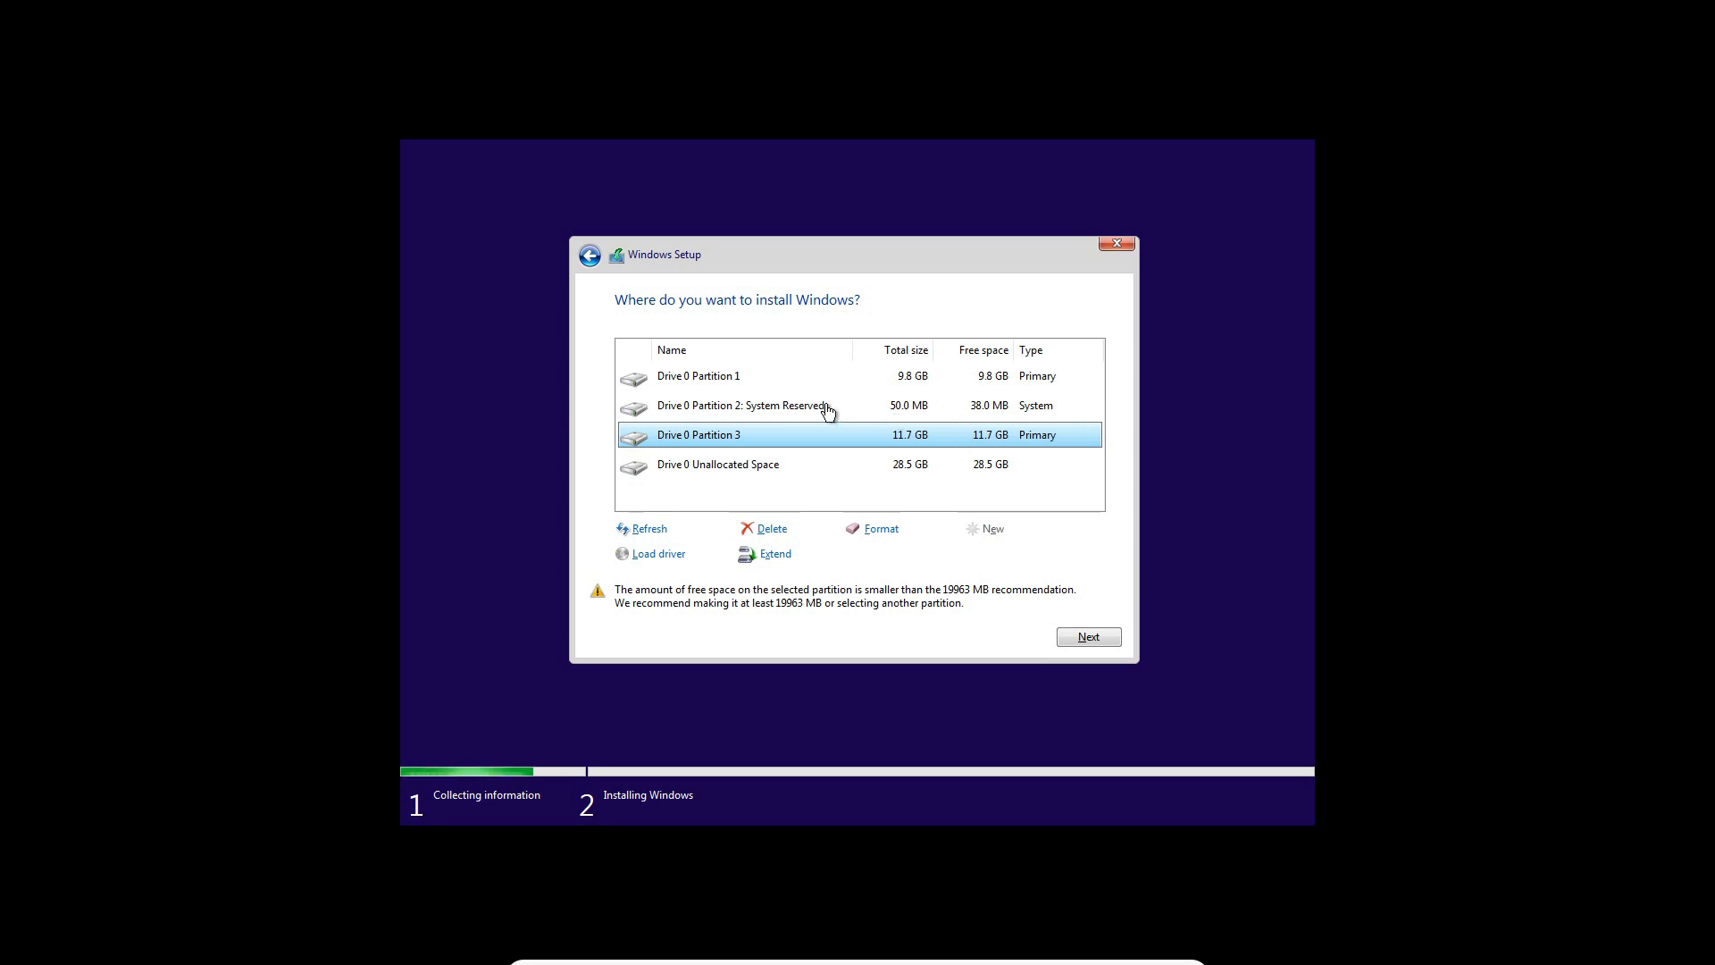
Format Drive 0 Partition 3 and accept the loss of its data
{"action": "left_click", "coordinate": [907, 409]}
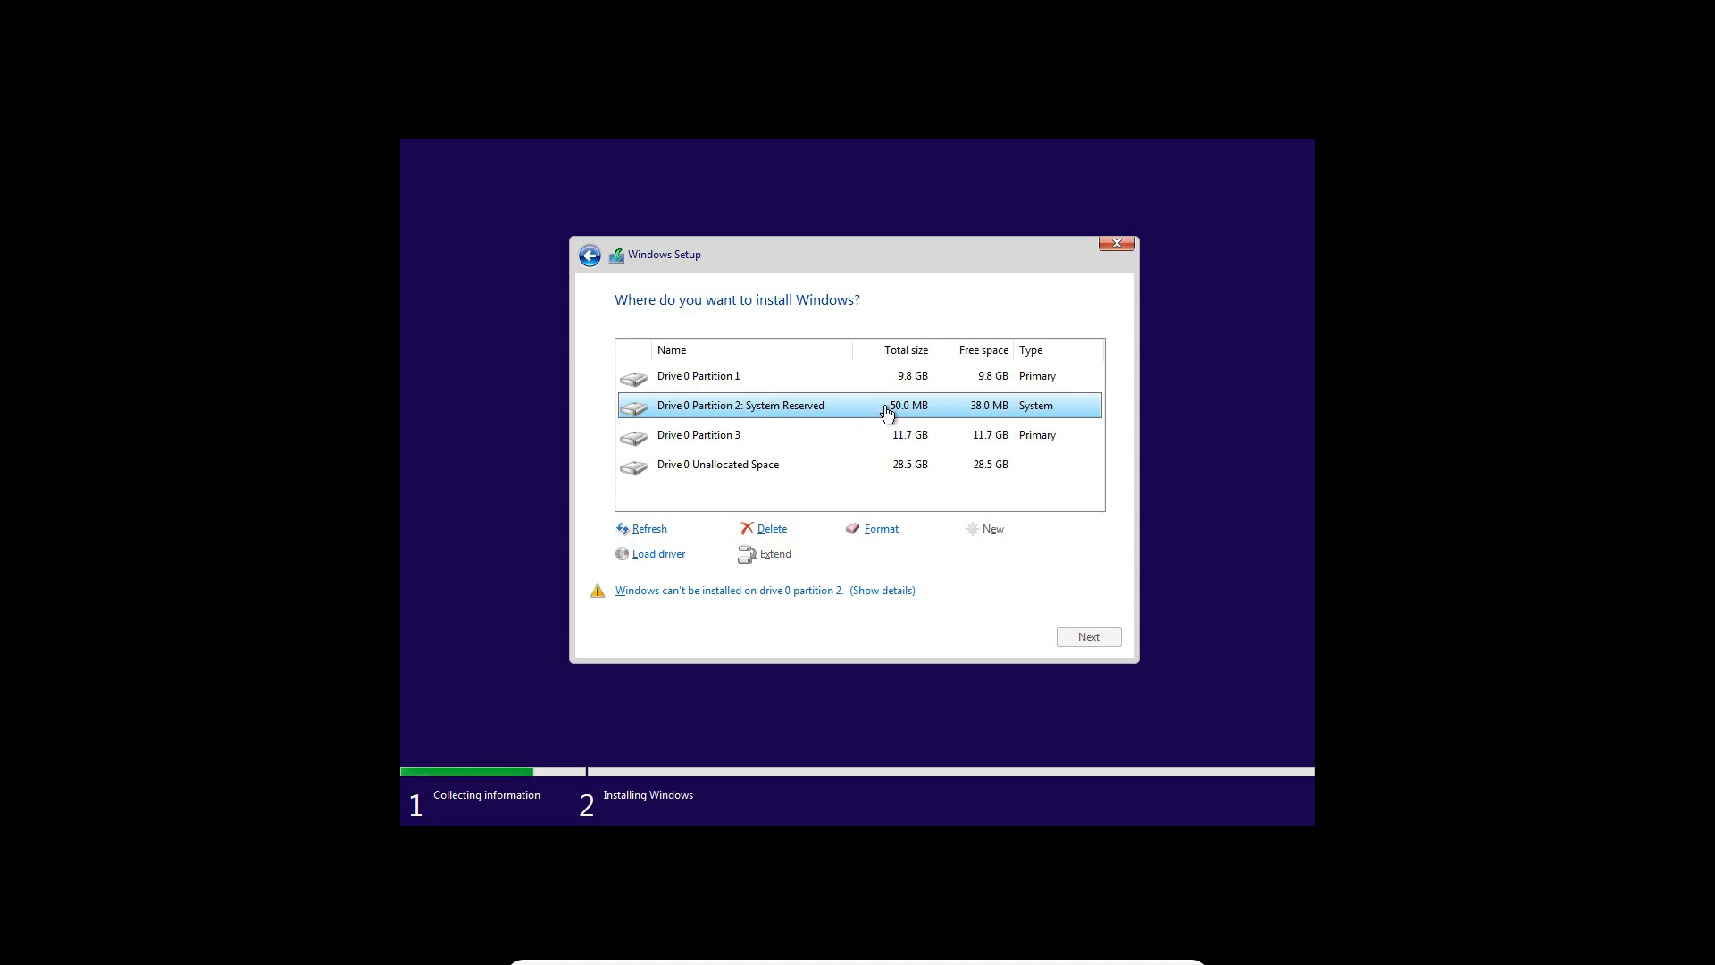
{"action": "left_click", "coordinate": [929, 444]}
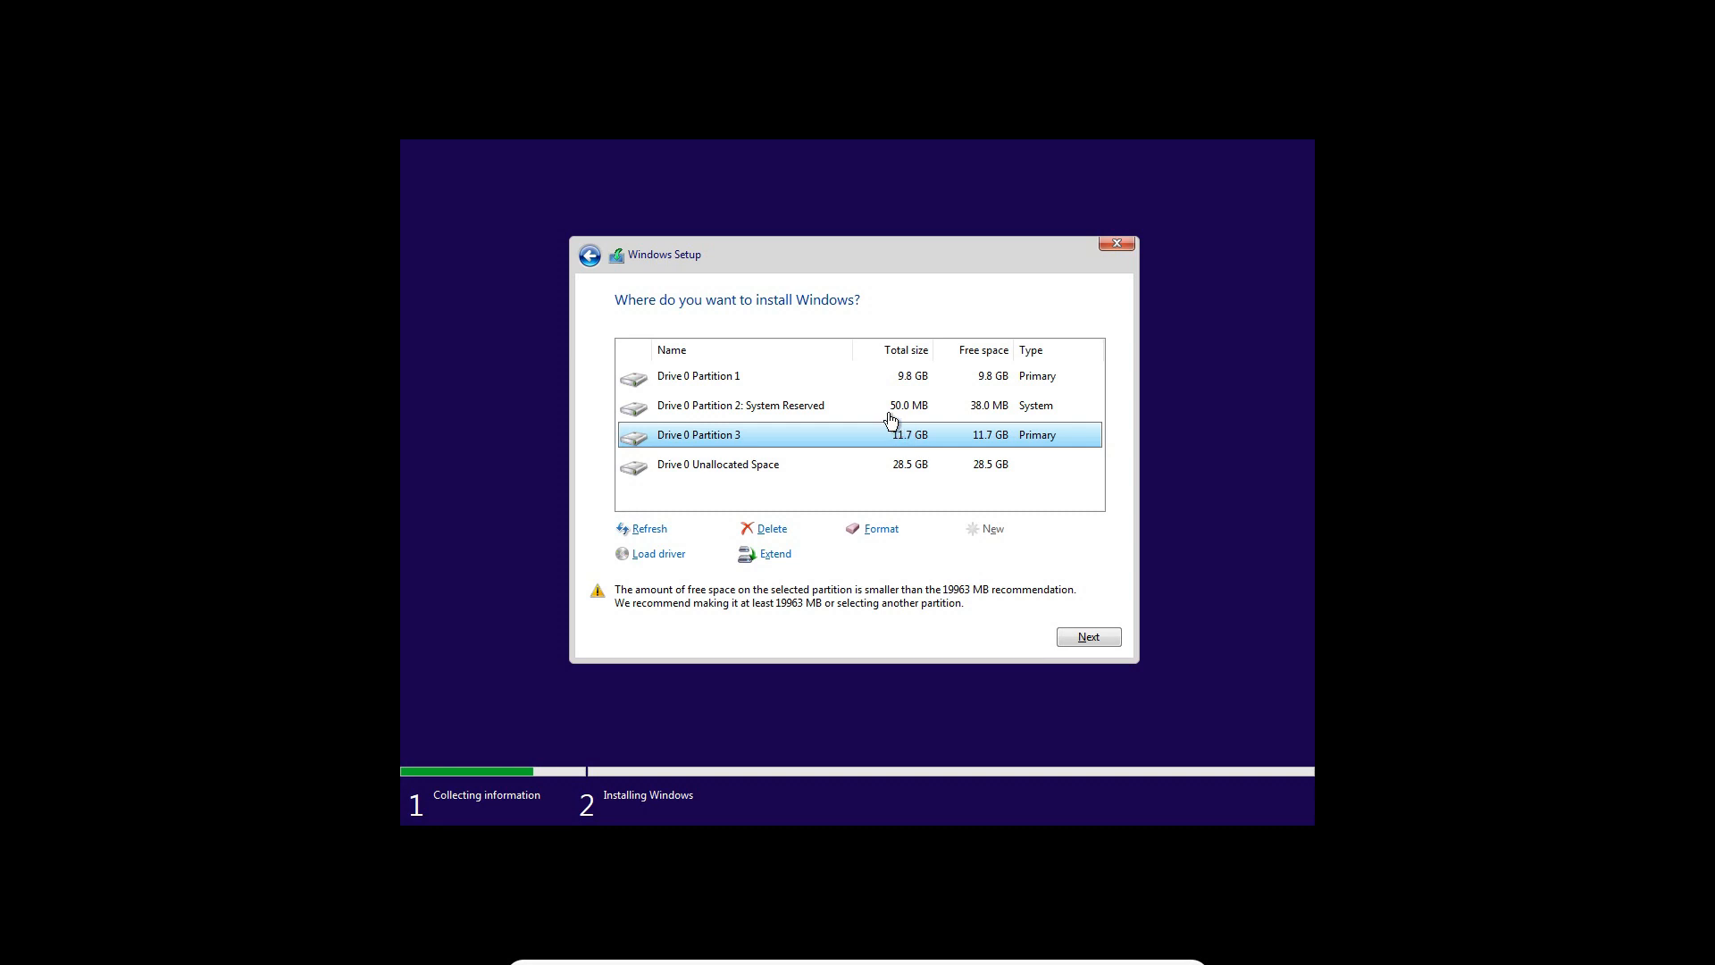
{"action": "left_click", "coordinate": [890, 415]}
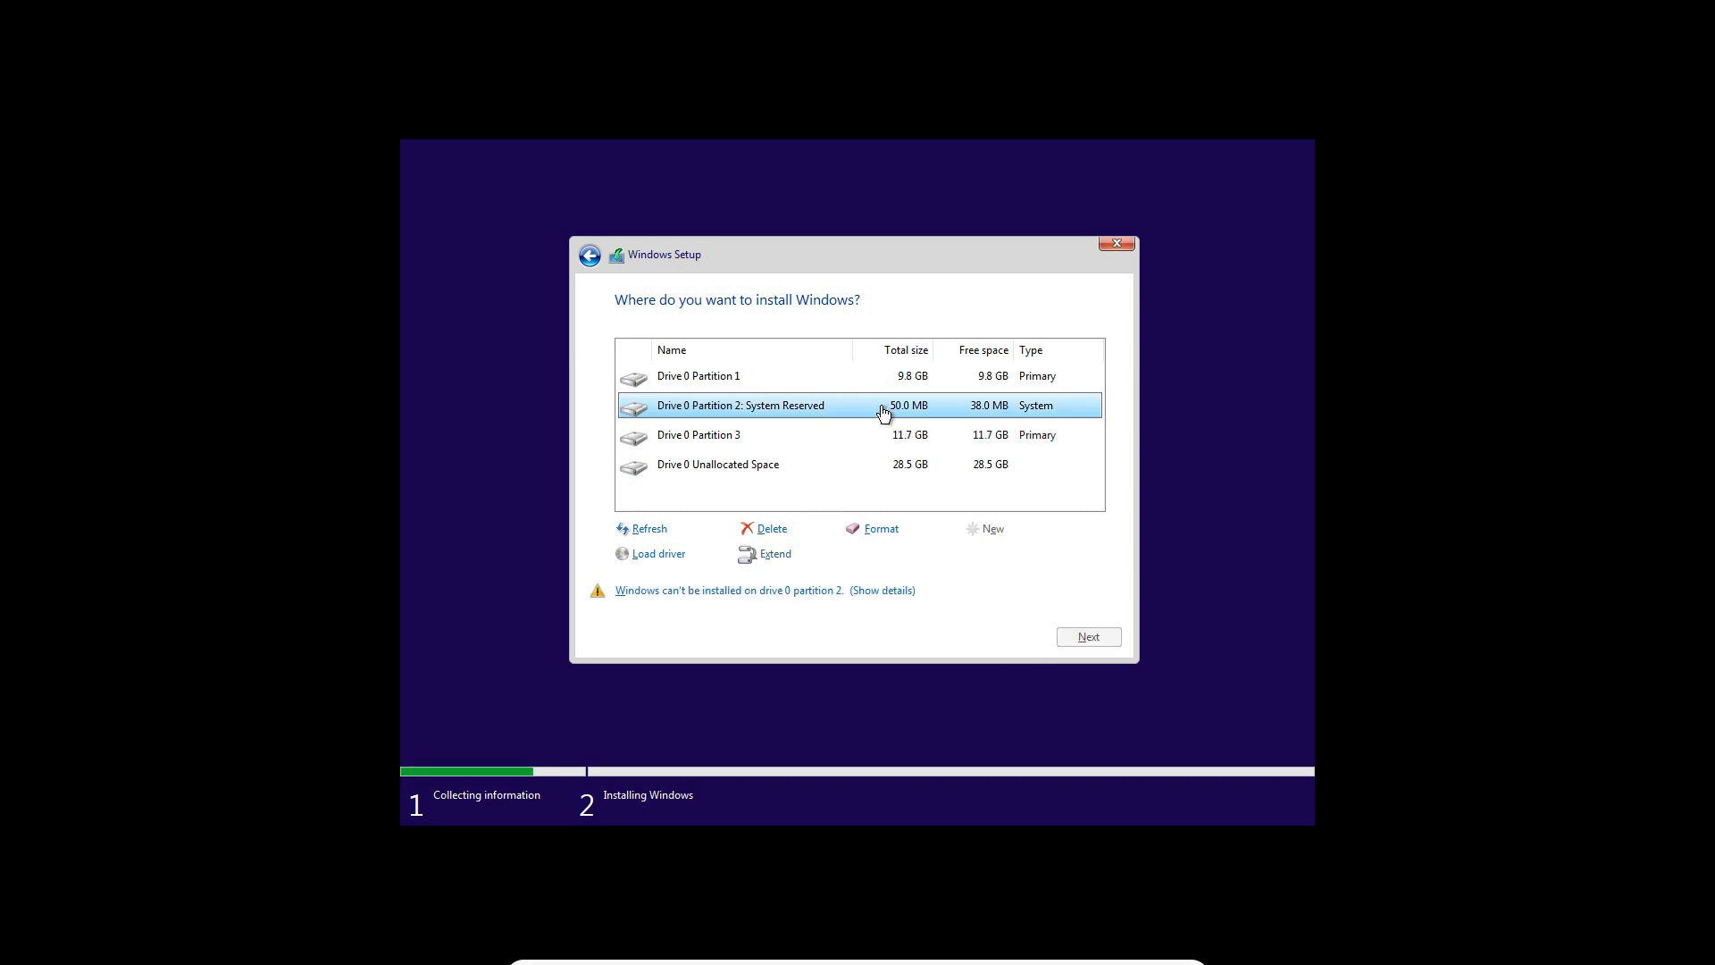
{"action": "left_click", "coordinate": [963, 439]}
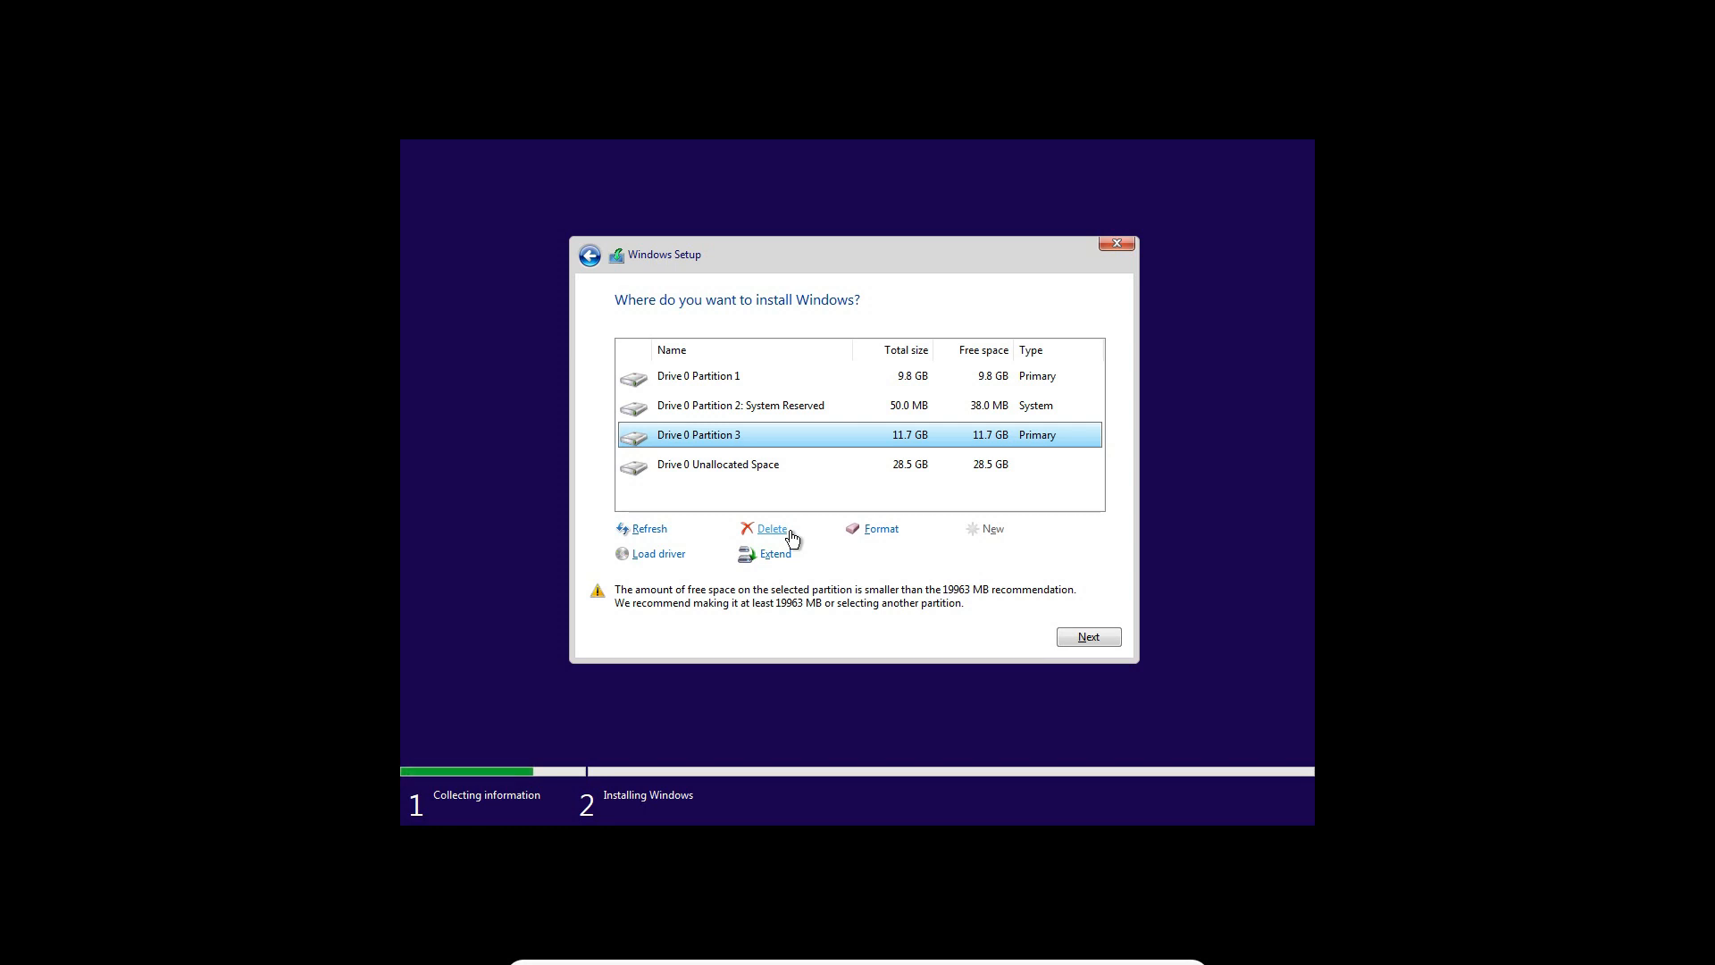
{"action": "left_click", "coordinate": [738, 386]}
{"action": "left_click", "coordinate": [784, 438]}
{"action": "left_click", "coordinate": [855, 531]}
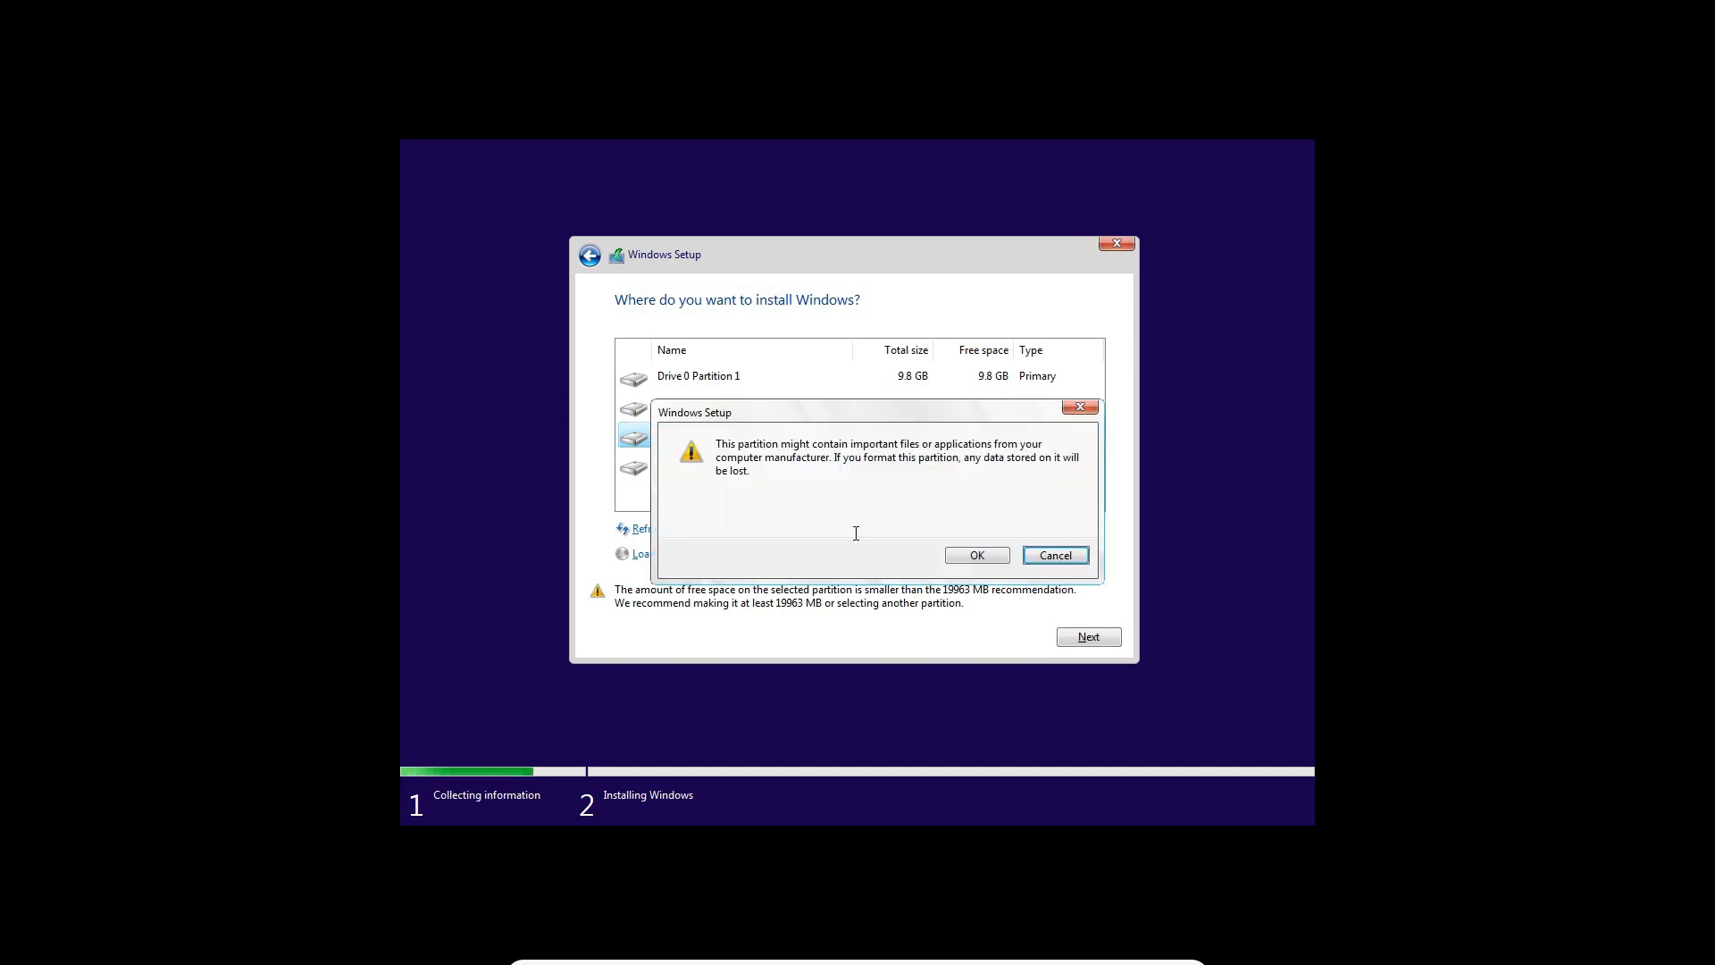
{"action": "left_click", "coordinate": [974, 556]}
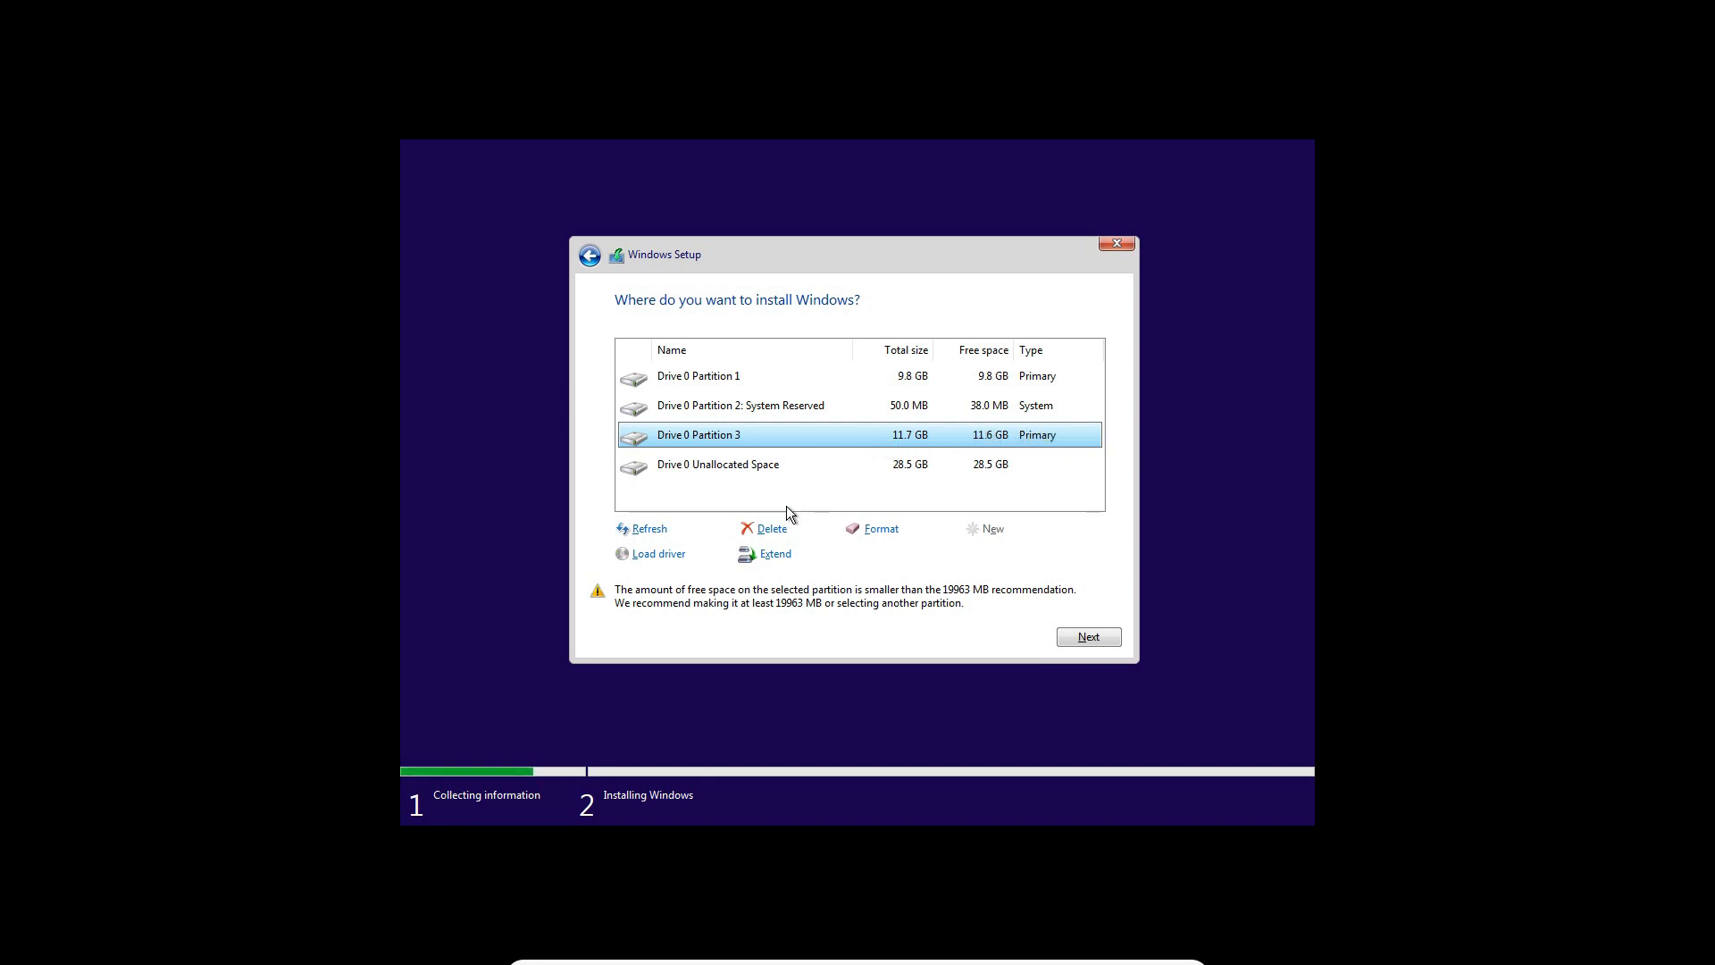
Delete Drive 0 Partition 3 and recreate it from the unallocated space with a size of 12000 MB
{"action": "left_click", "coordinate": [772, 529]}
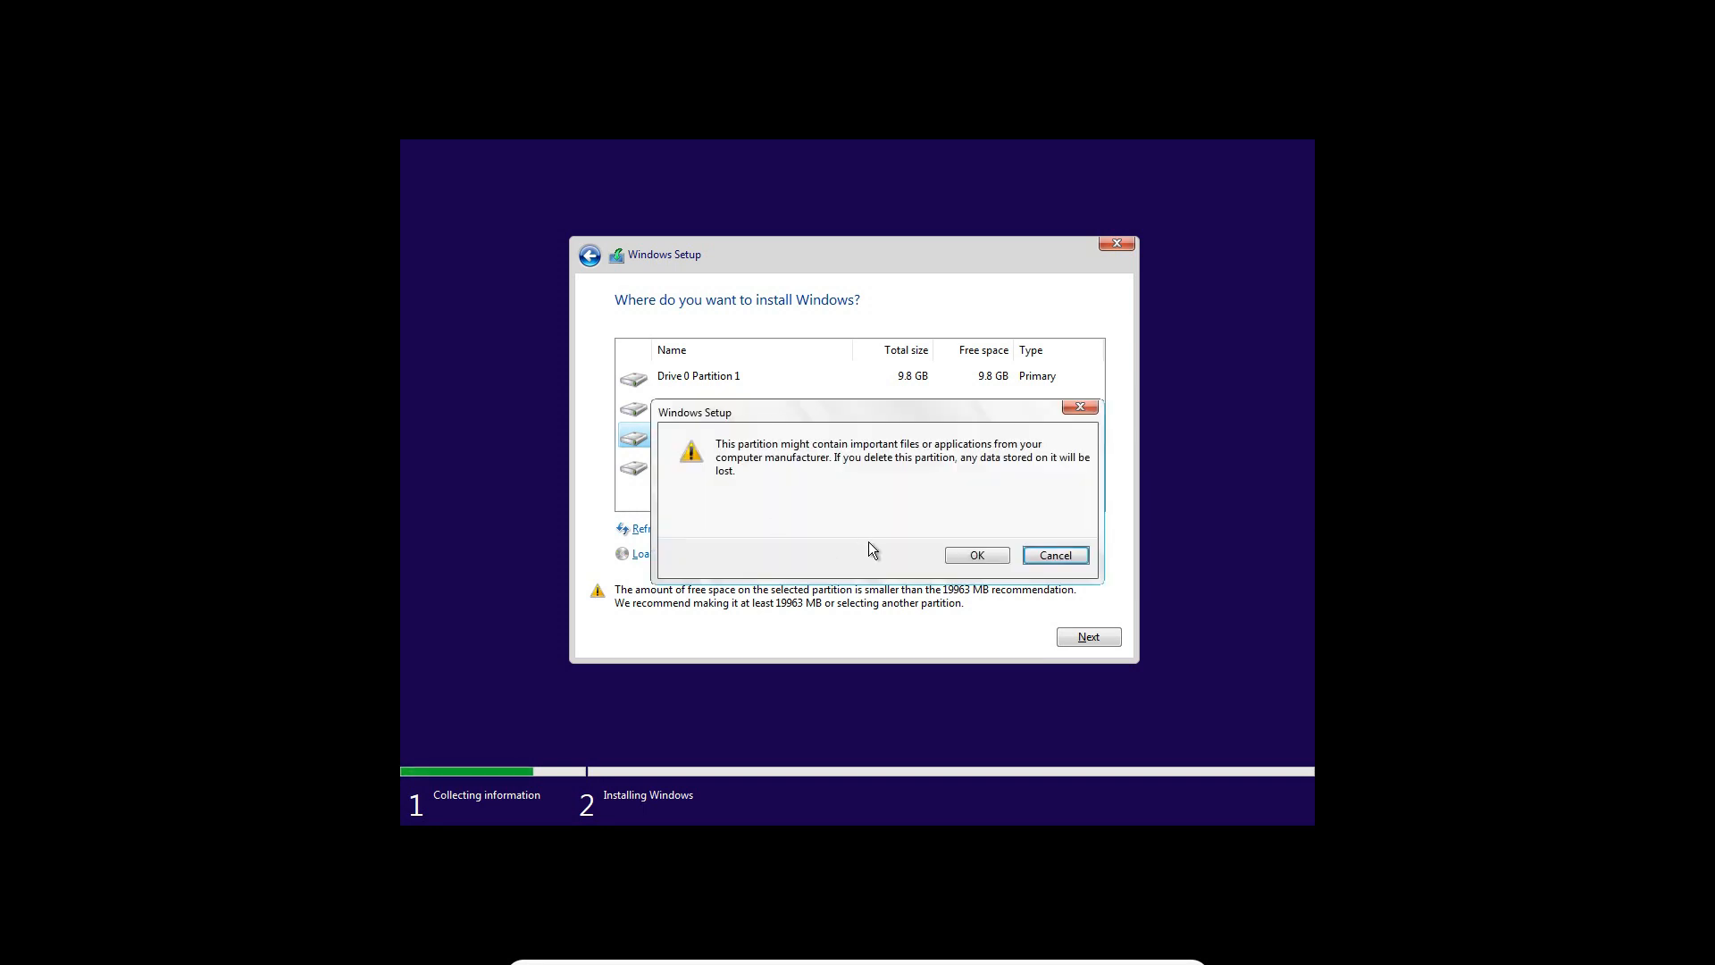
{"action": "left_click", "coordinate": [974, 556]}
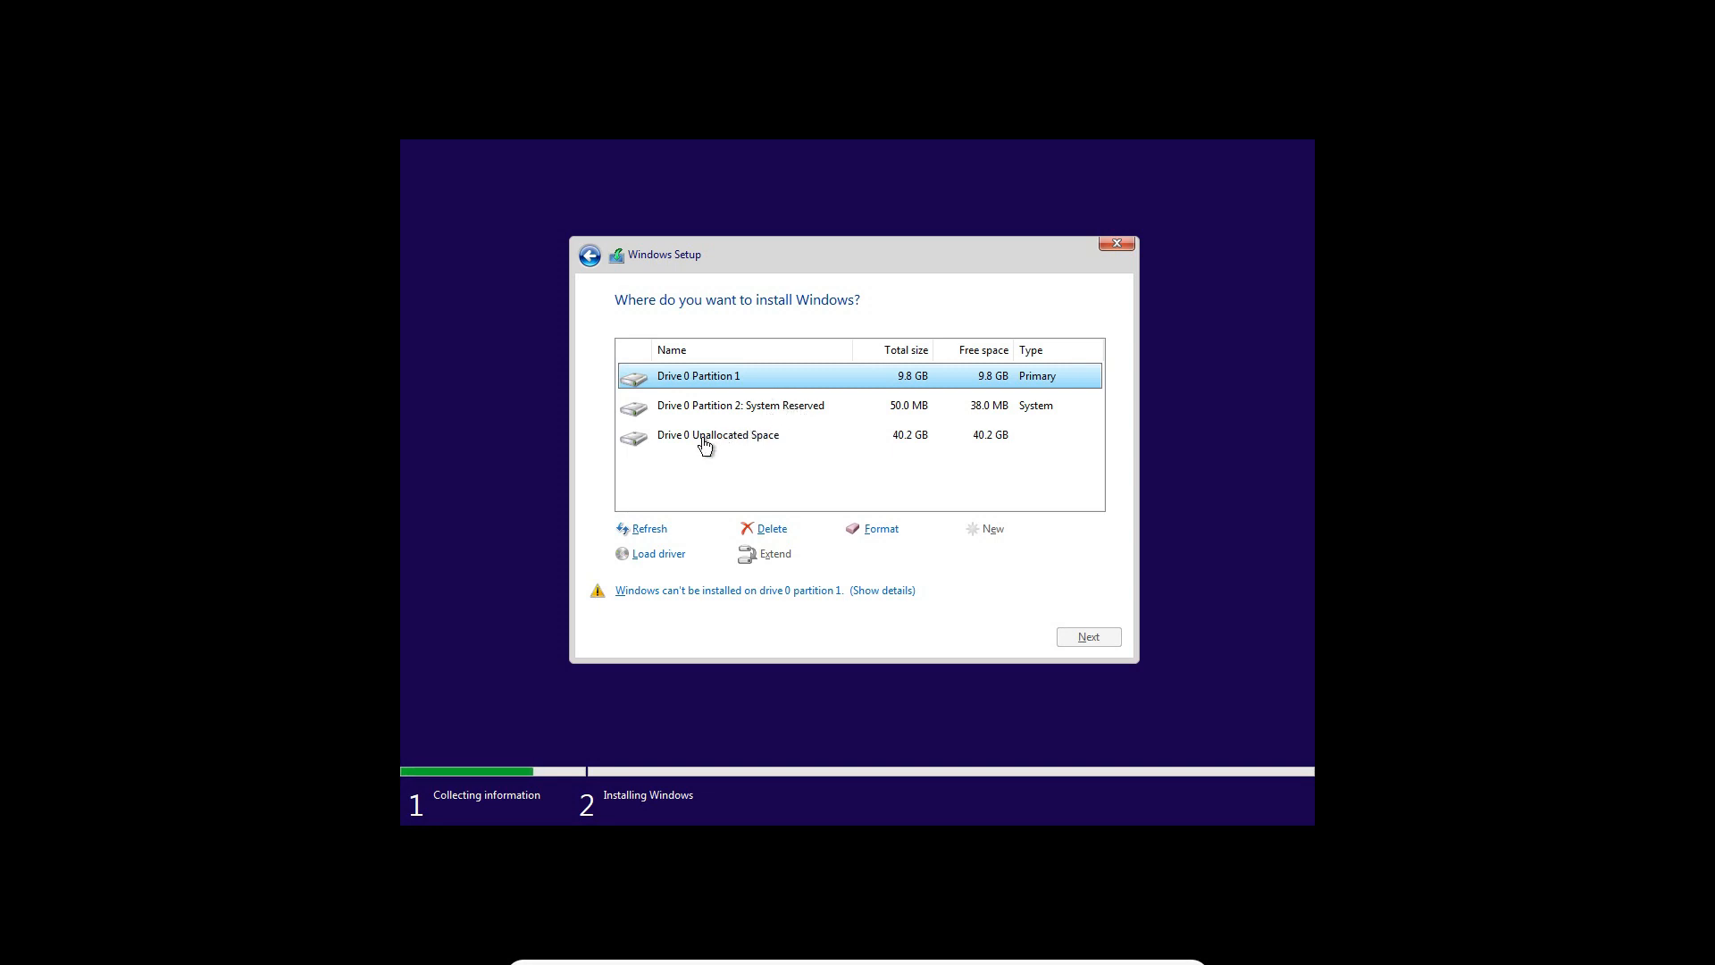
{"action": "left_click", "coordinate": [761, 443]}
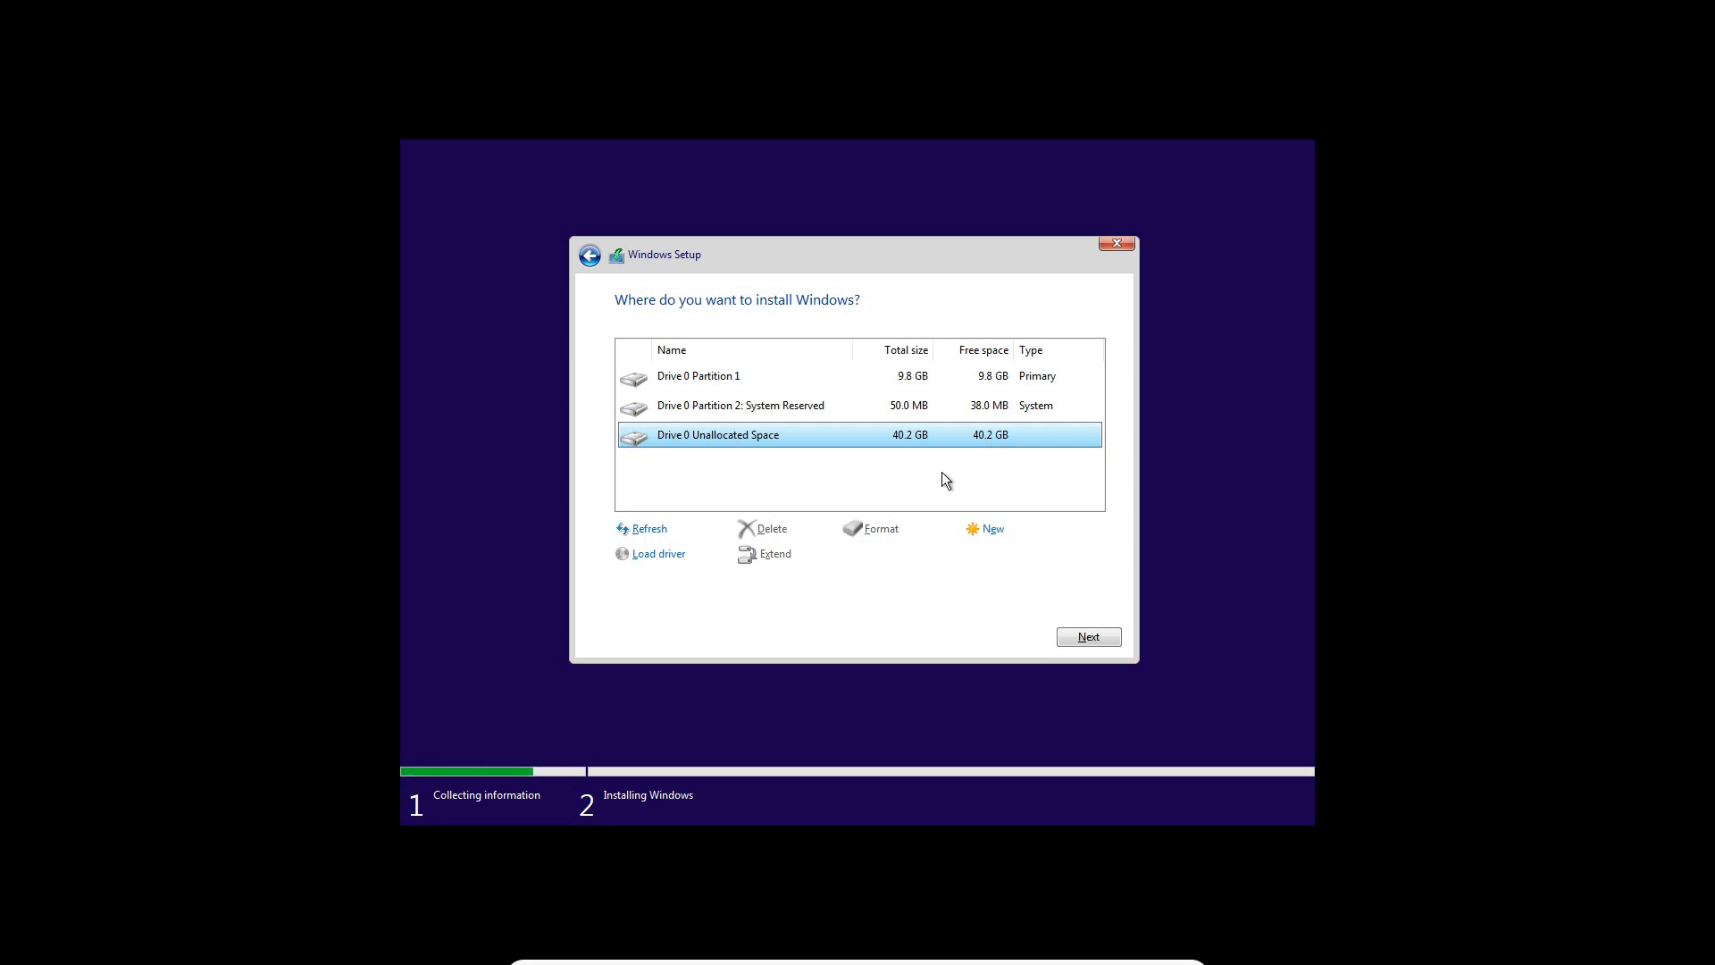
{"action": "left_click", "coordinate": [999, 527]}
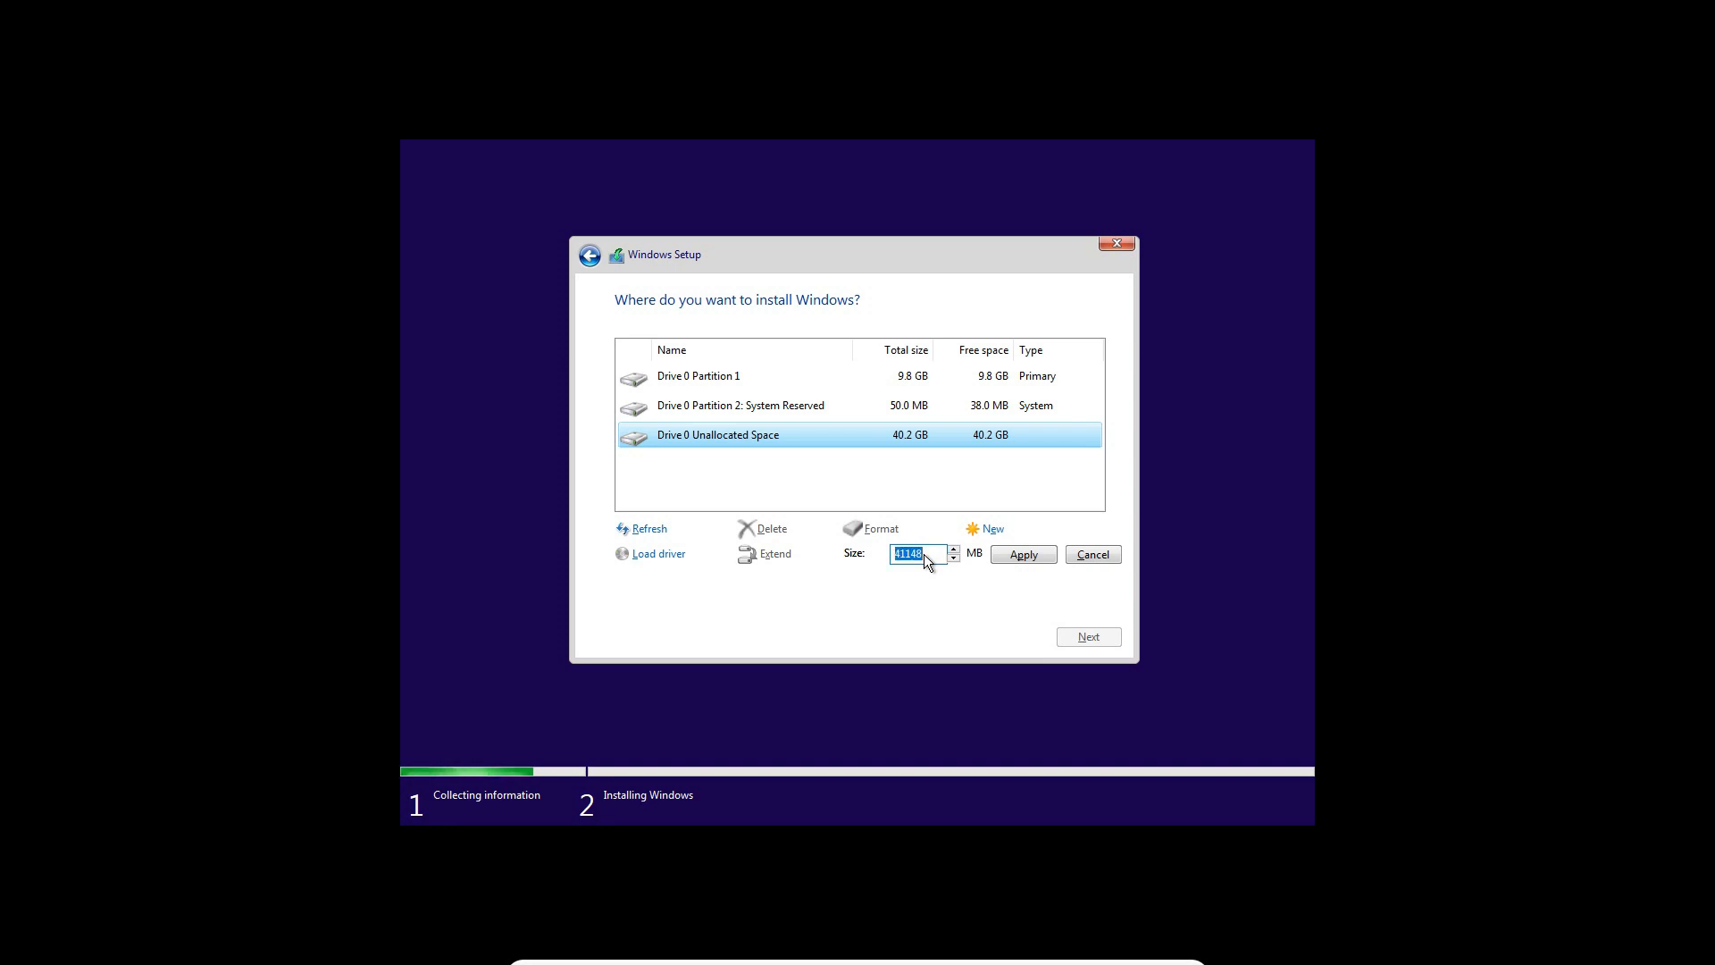
{"action": "type", "text": "12000"}
{"action": "left_click", "coordinate": [1015, 555]}
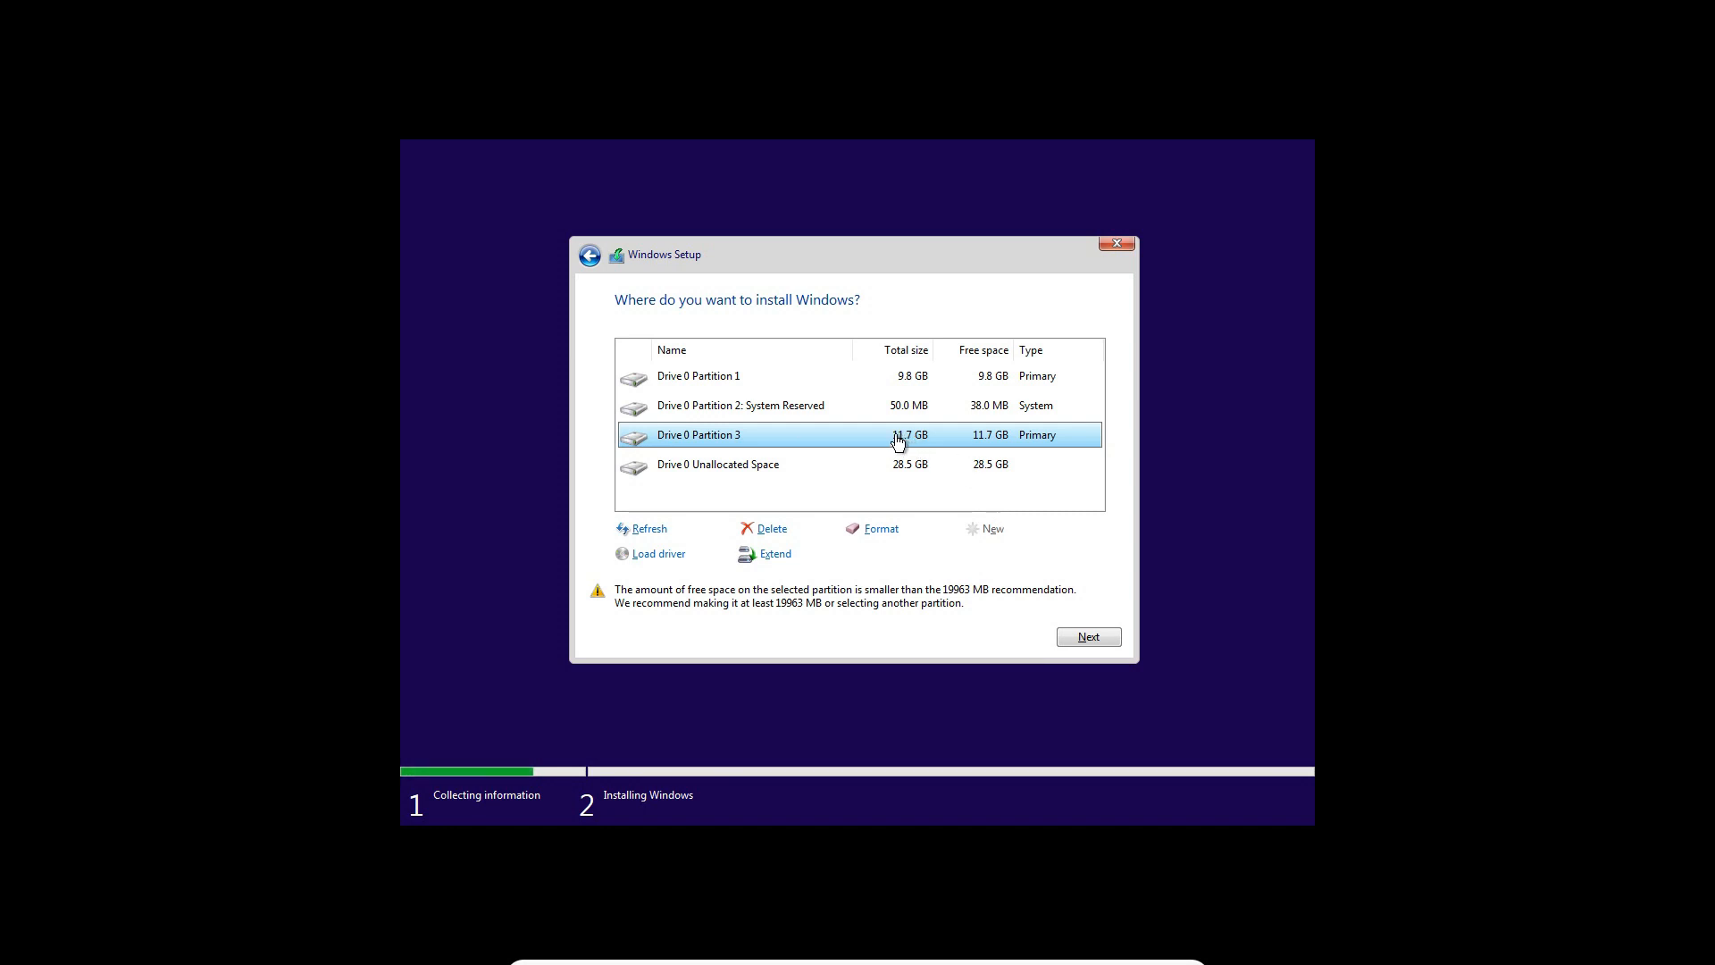
{"action": "left_click", "coordinate": [941, 470]}
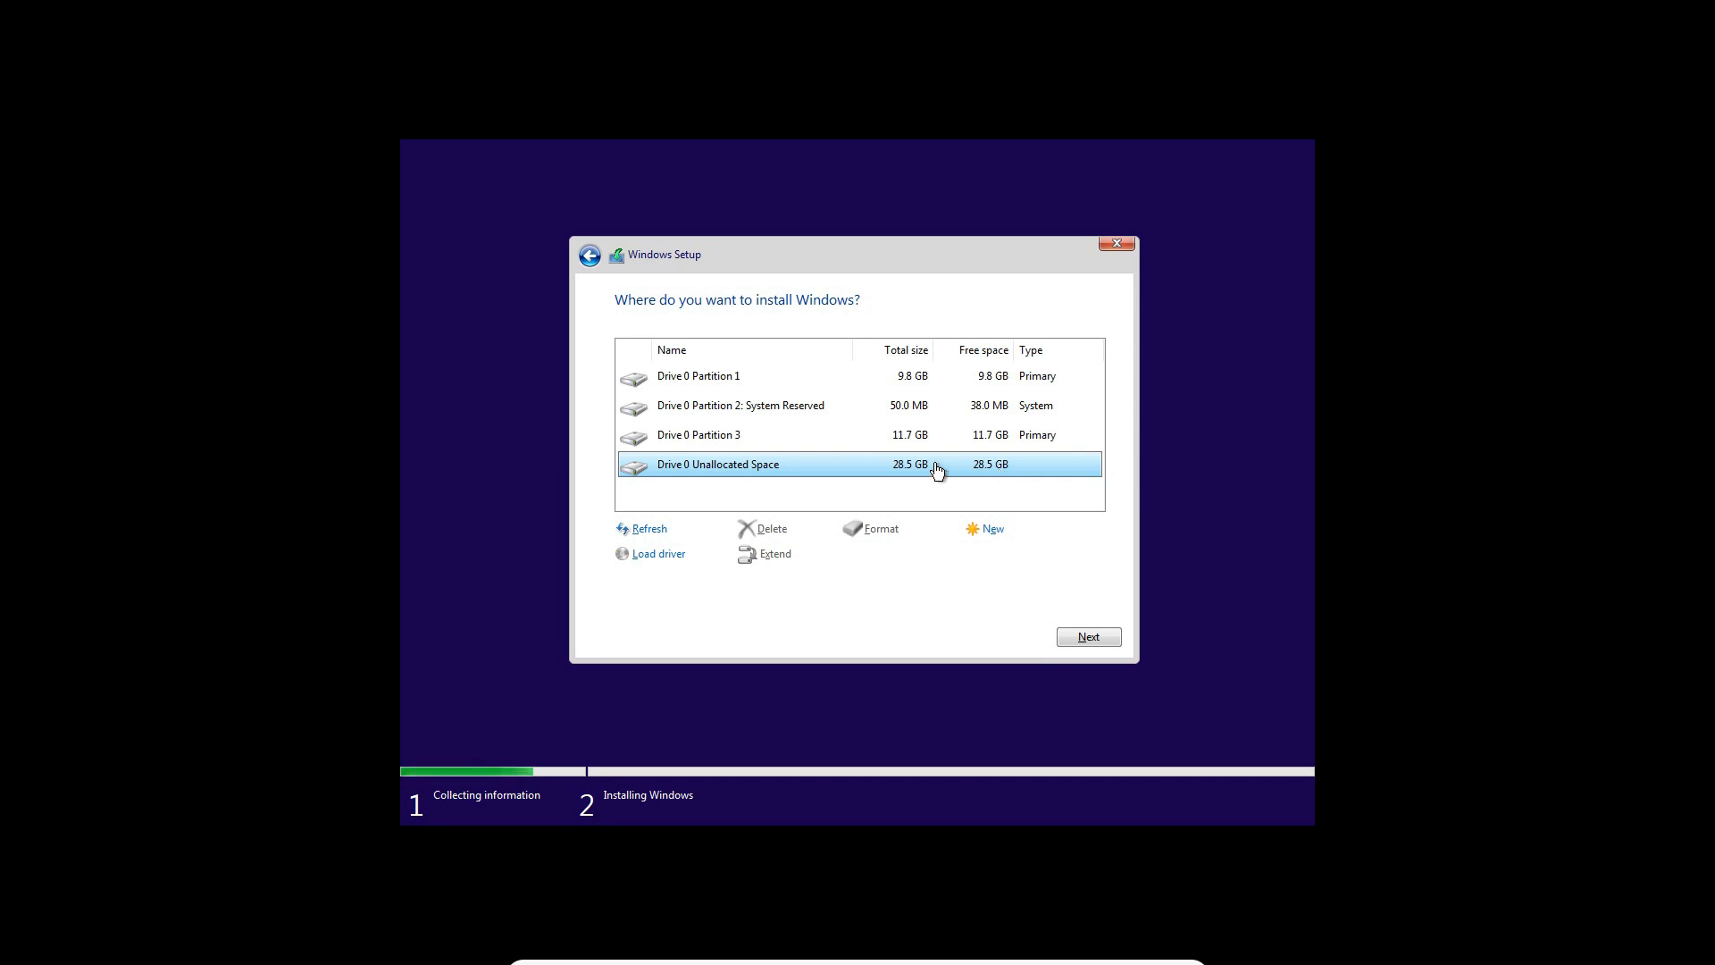
{"action": "left_click", "coordinate": [860, 436]}
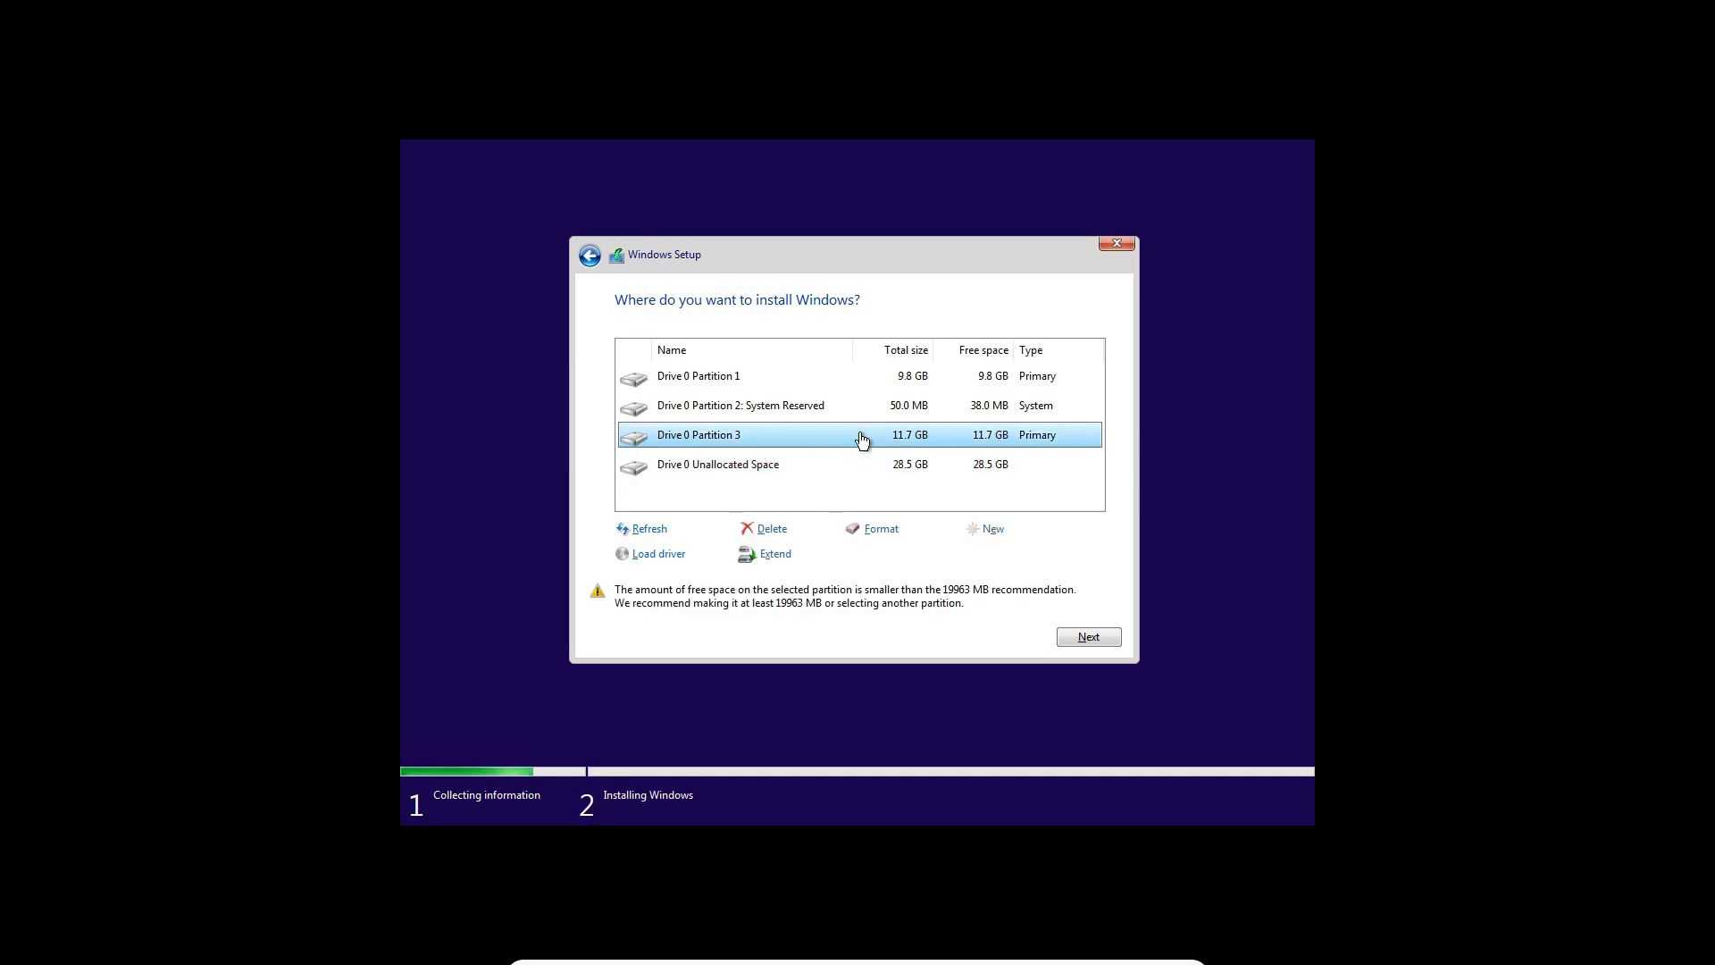
{"action": "left_click", "coordinate": [900, 466]}
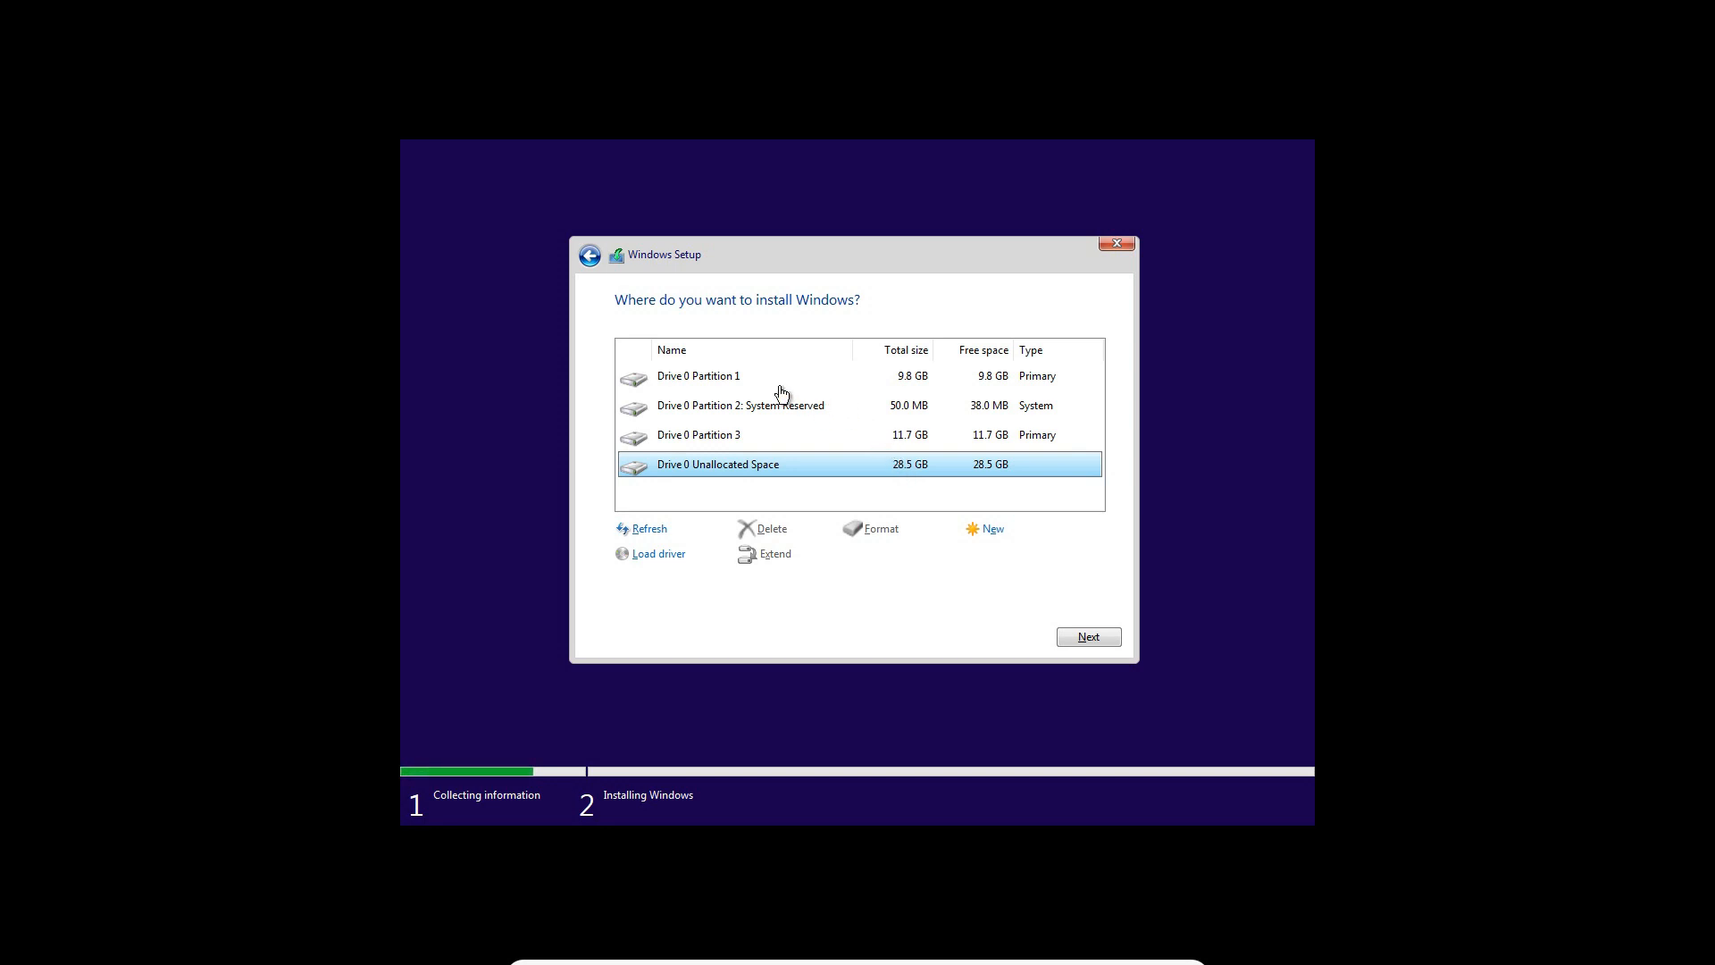
{"action": "left_click", "coordinate": [692, 384]}
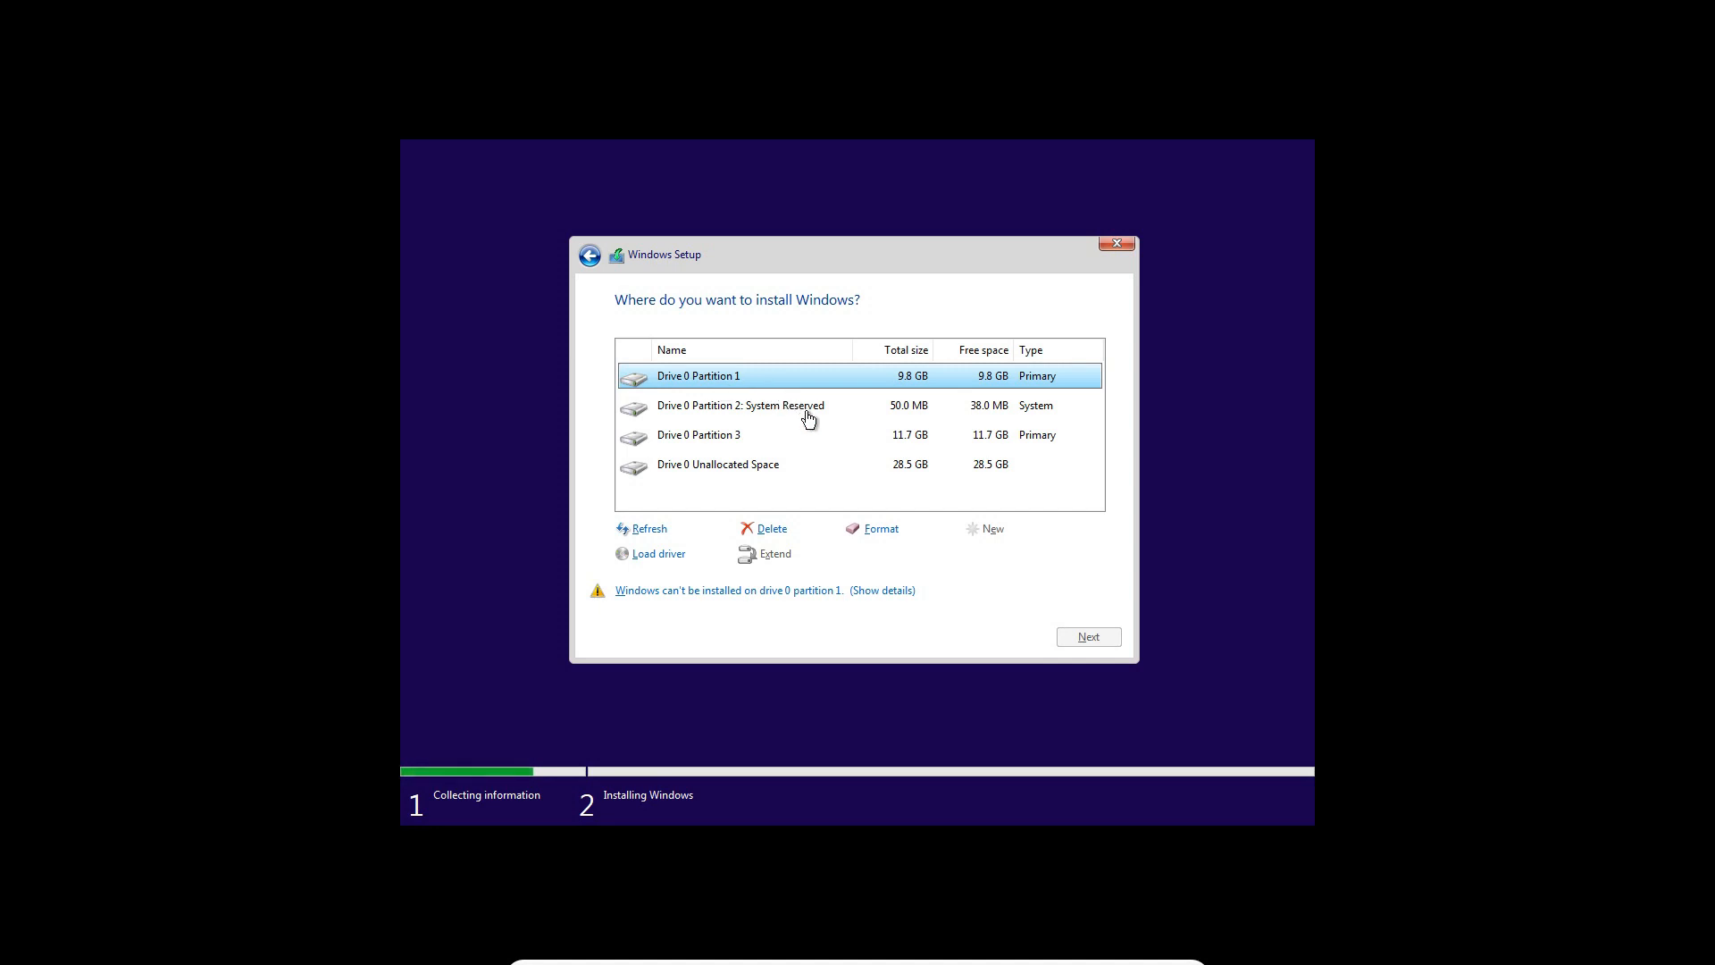
Install Windows on the Drive 0 unallocated space and dismiss the mouse pointer integration notices
{"action": "left_click", "coordinate": [874, 439]}
{"action": "left_click", "coordinate": [838, 375]}
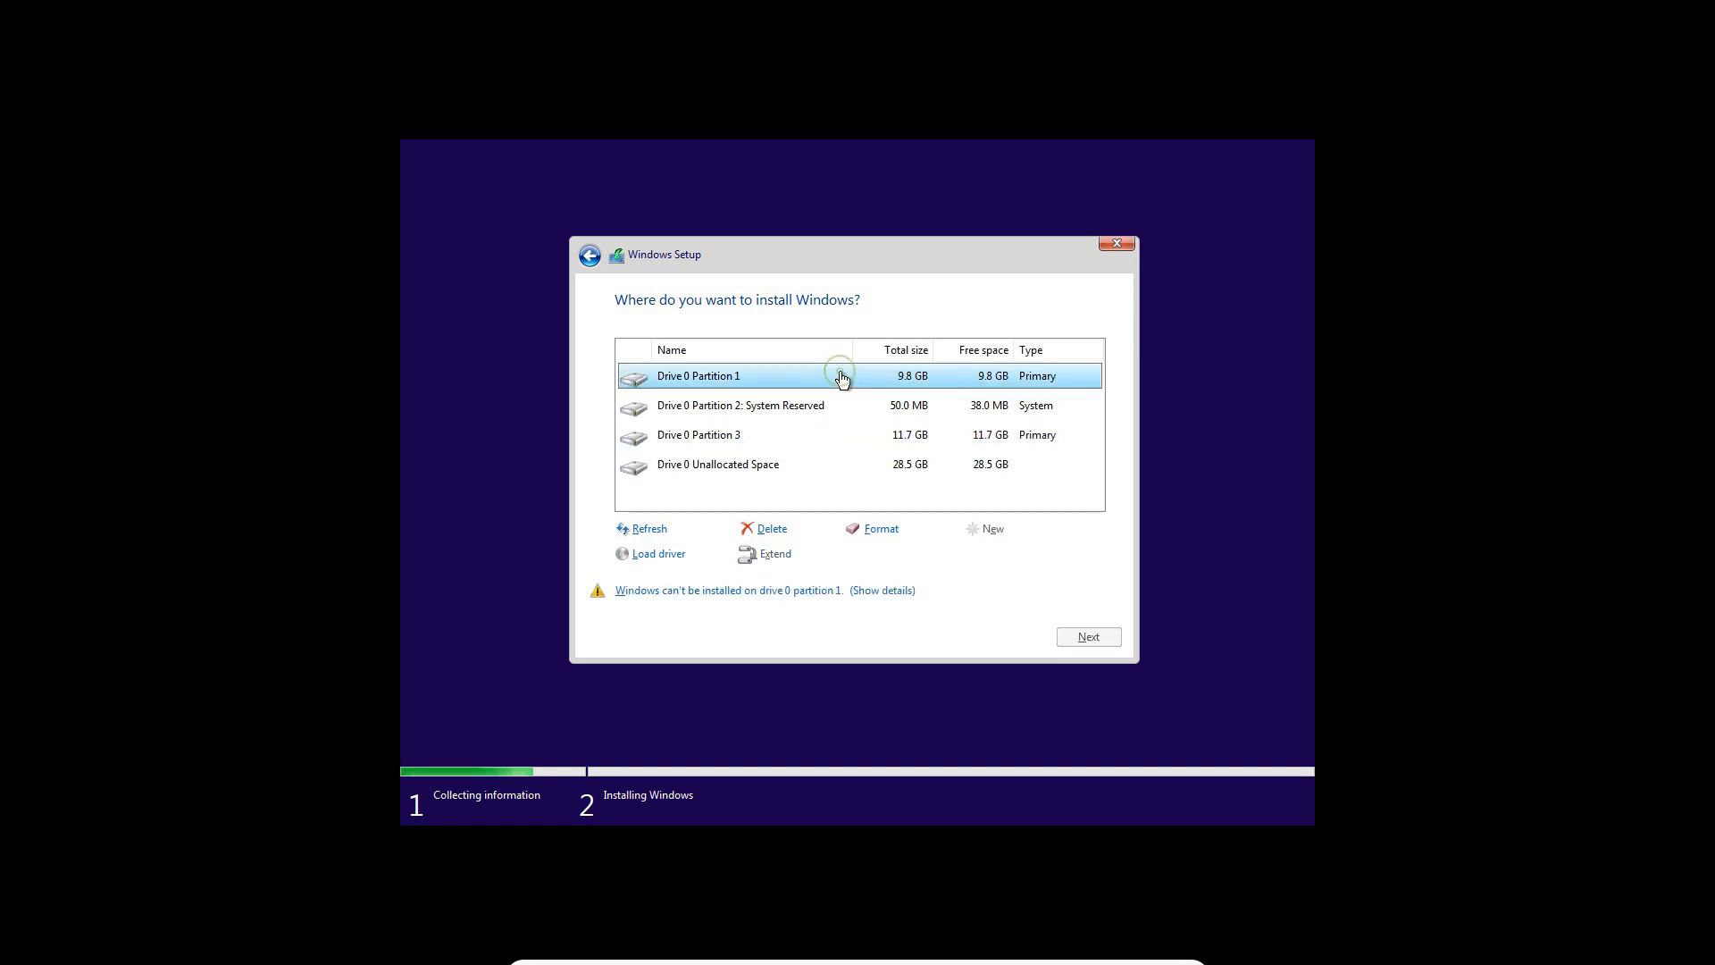
{"action": "left_click", "coordinate": [927, 437]}
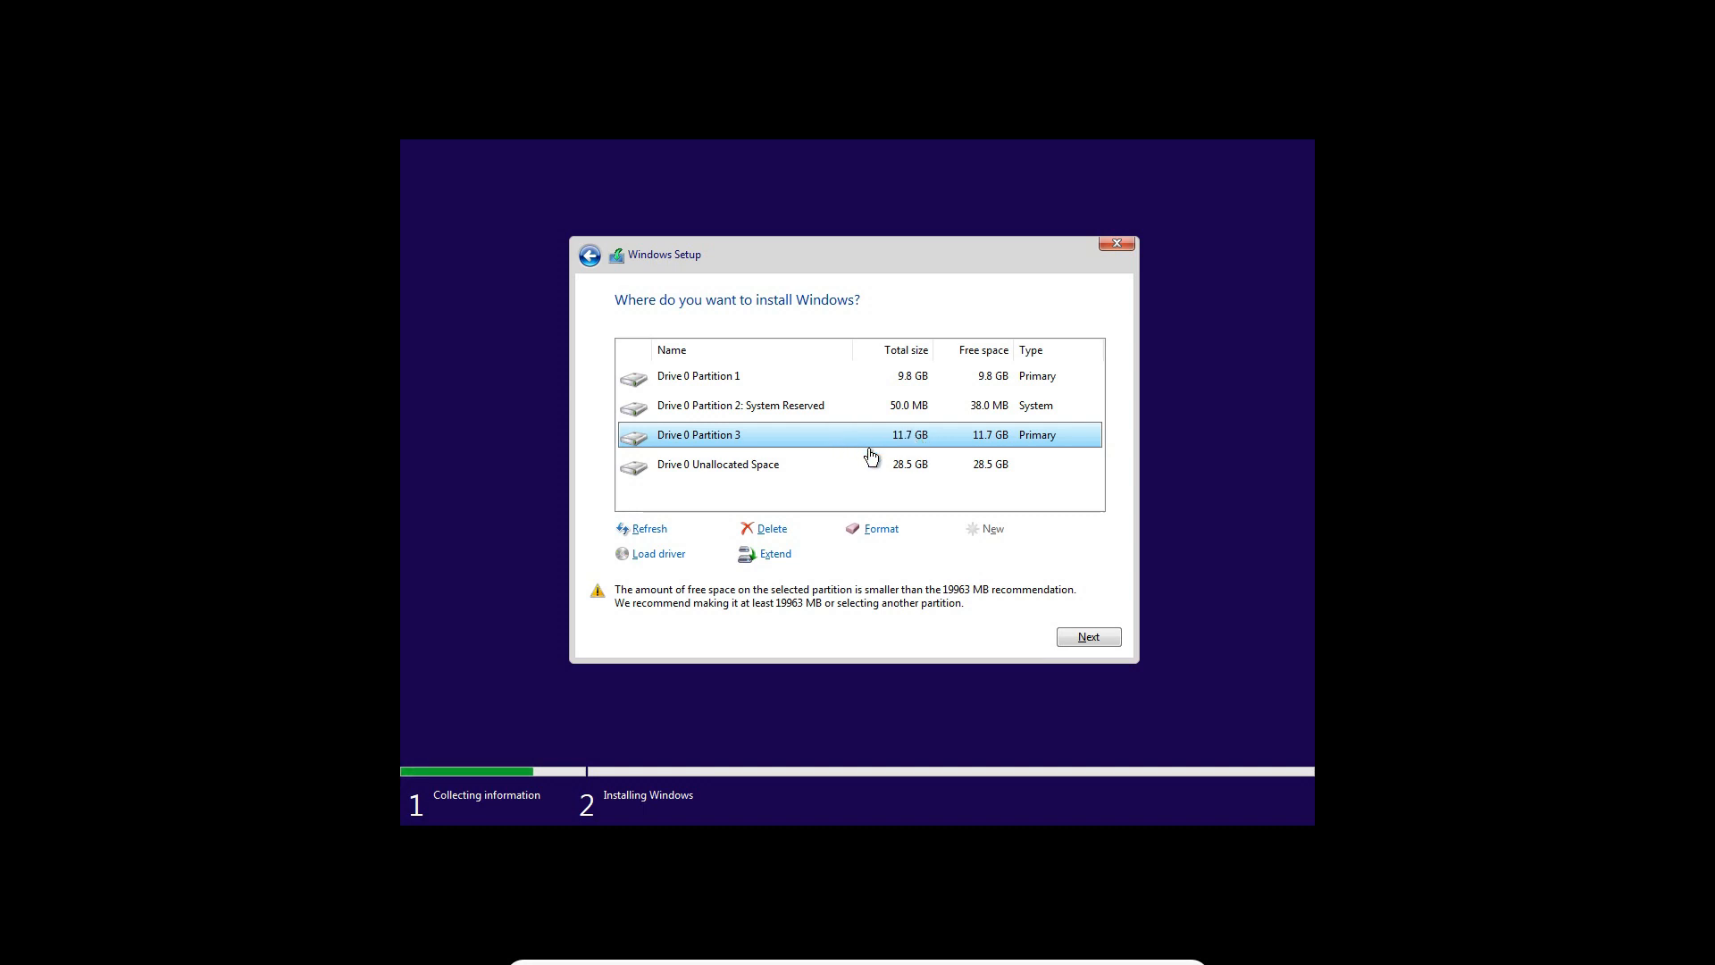
{"action": "left_click", "coordinate": [930, 471]}
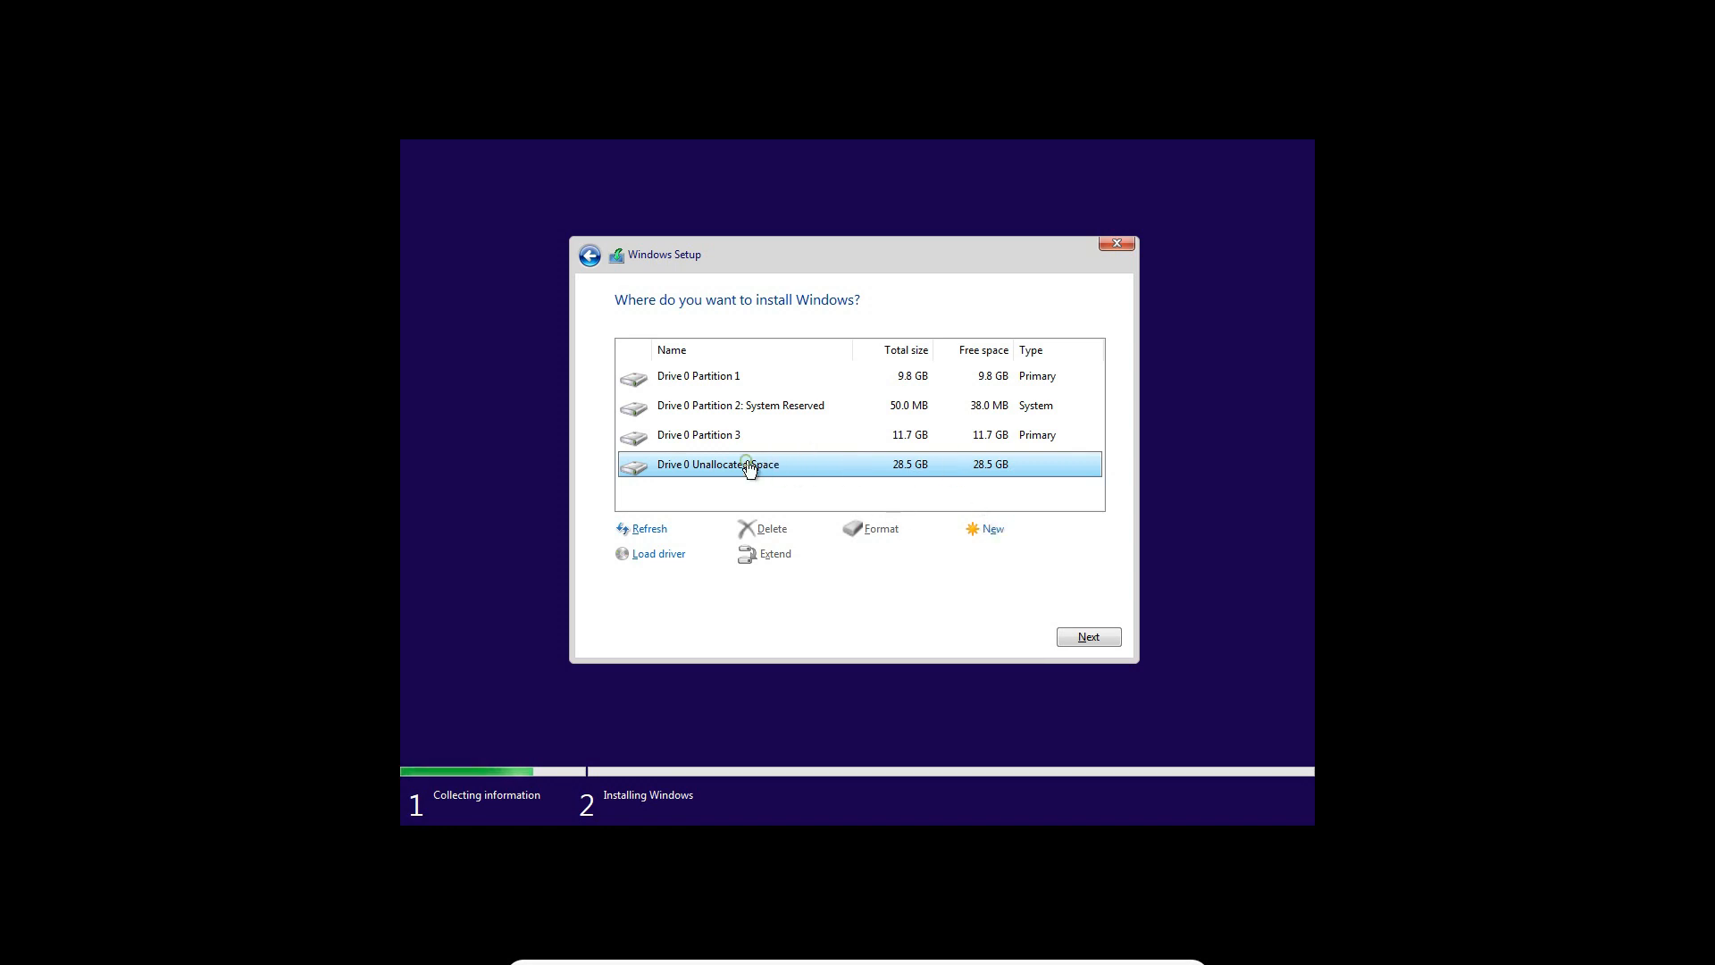
{"action": "left_click", "coordinate": [1101, 636]}
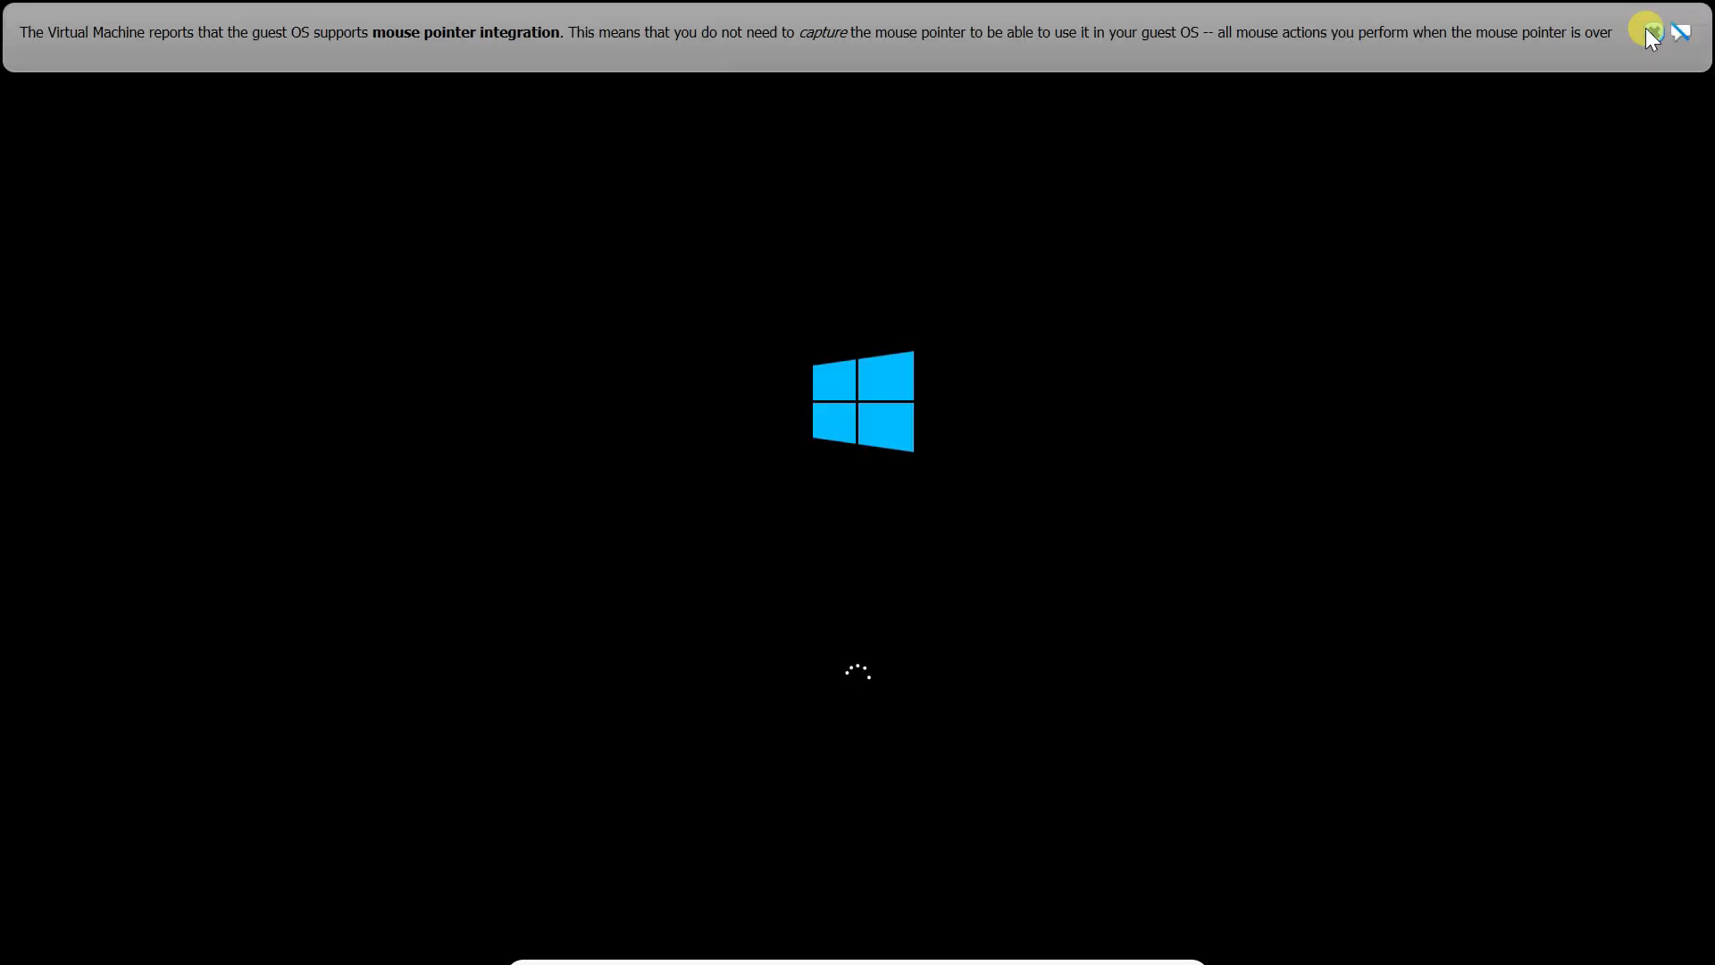
{"action": "left_click", "coordinate": [1648, 31]}
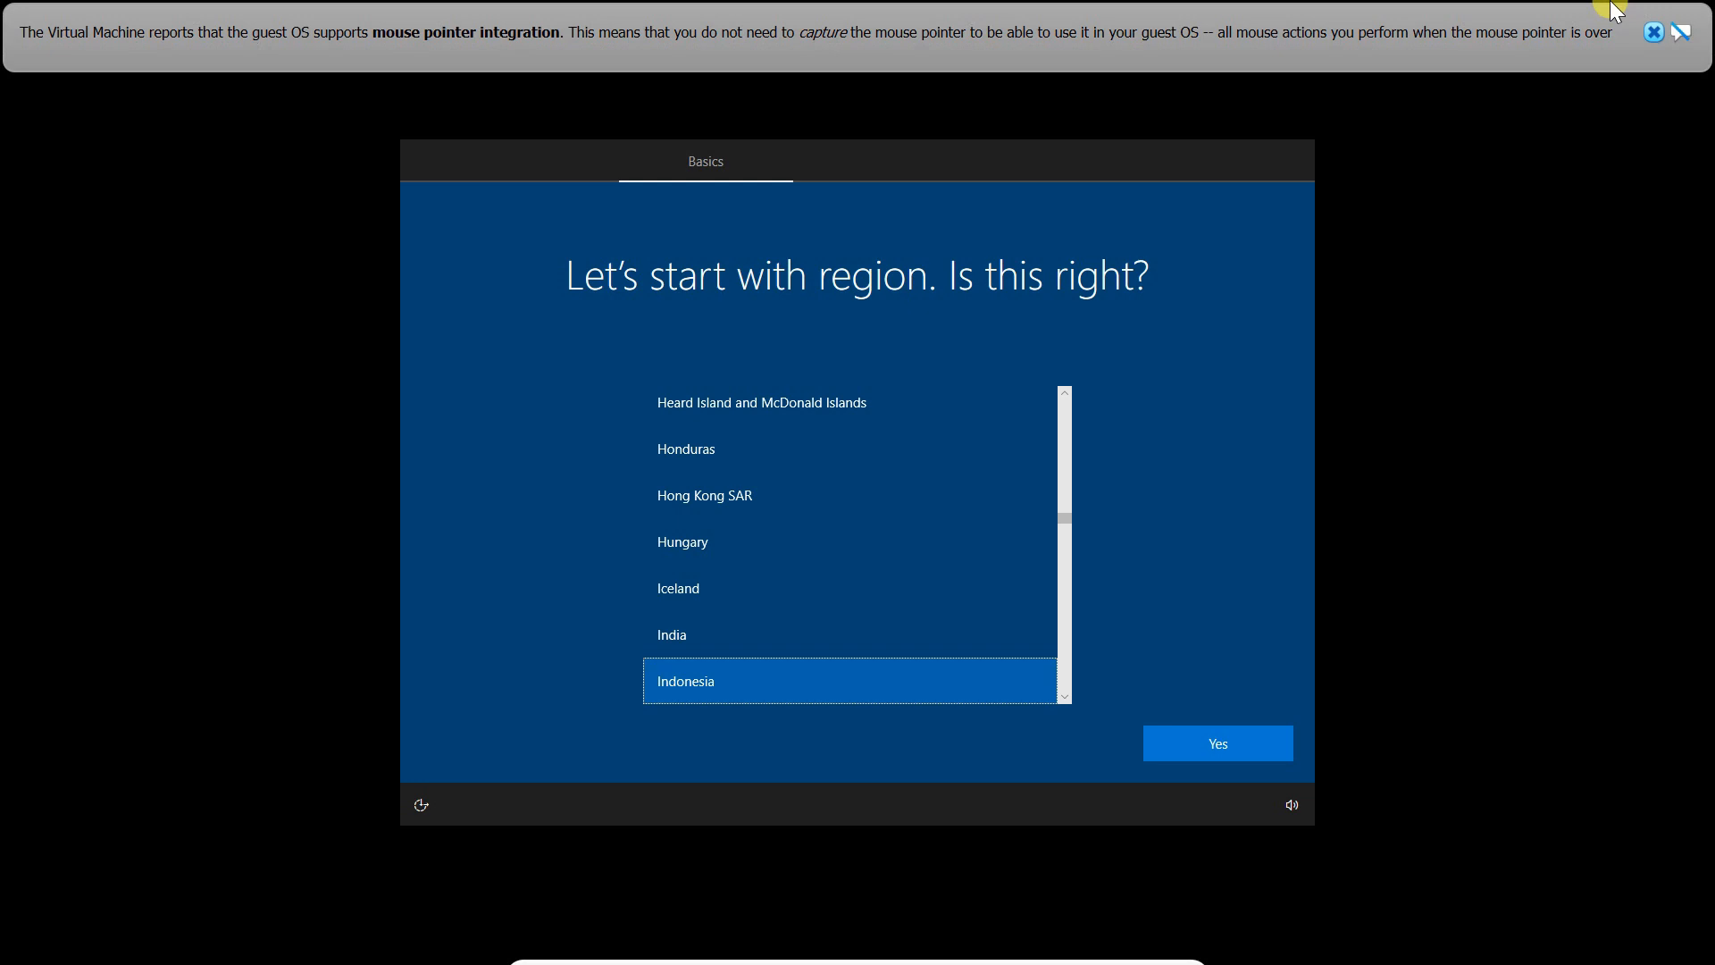
{"action": "left_click", "coordinate": [1653, 34]}
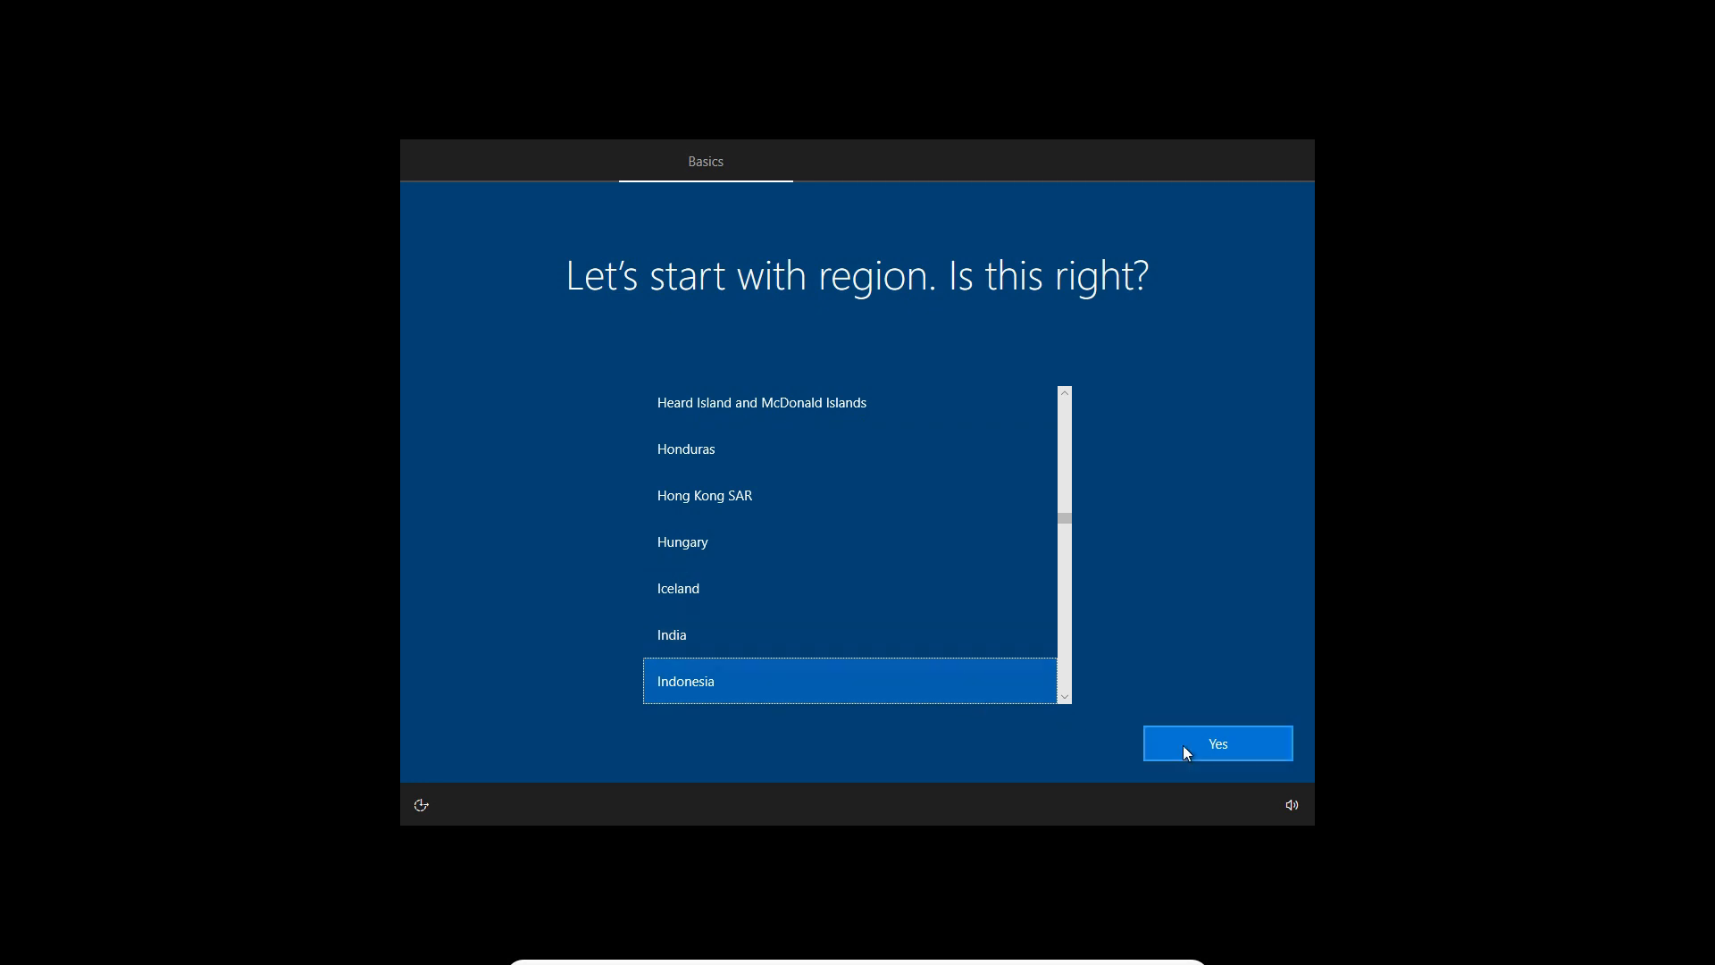
Confirm Indonesia as the region and US as the keyboard layout, skipping a second layout
{"action": "left_click", "coordinate": [1209, 748]}
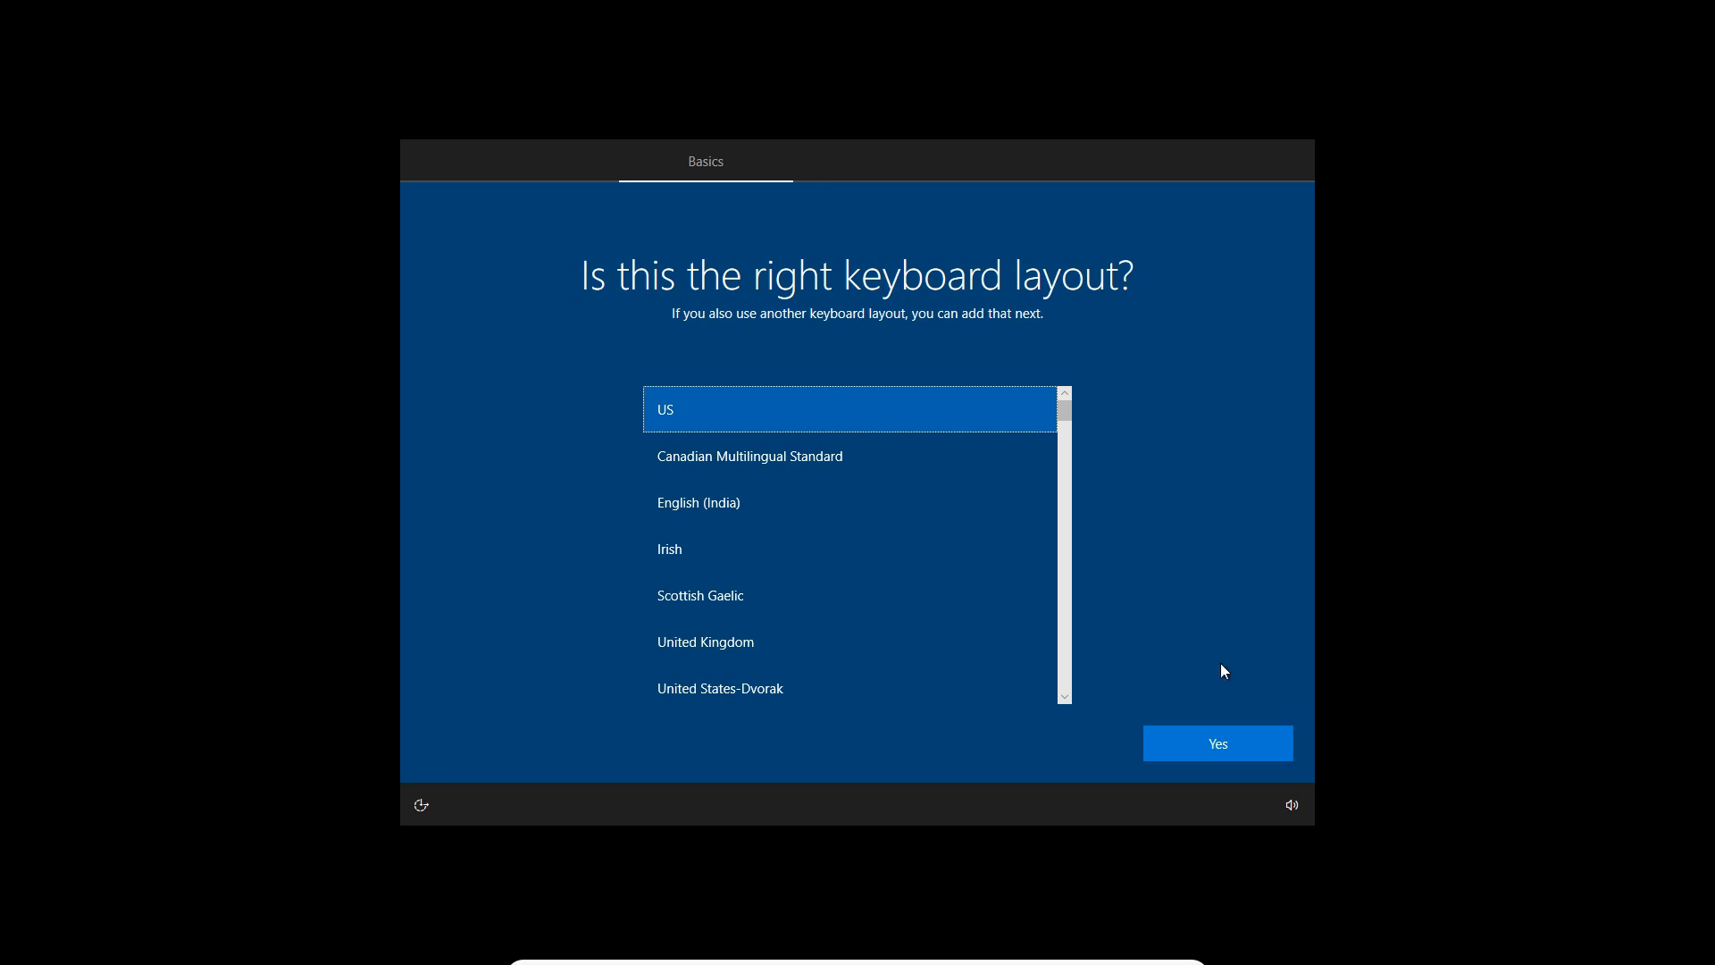
{"action": "left_click", "coordinate": [1257, 737]}
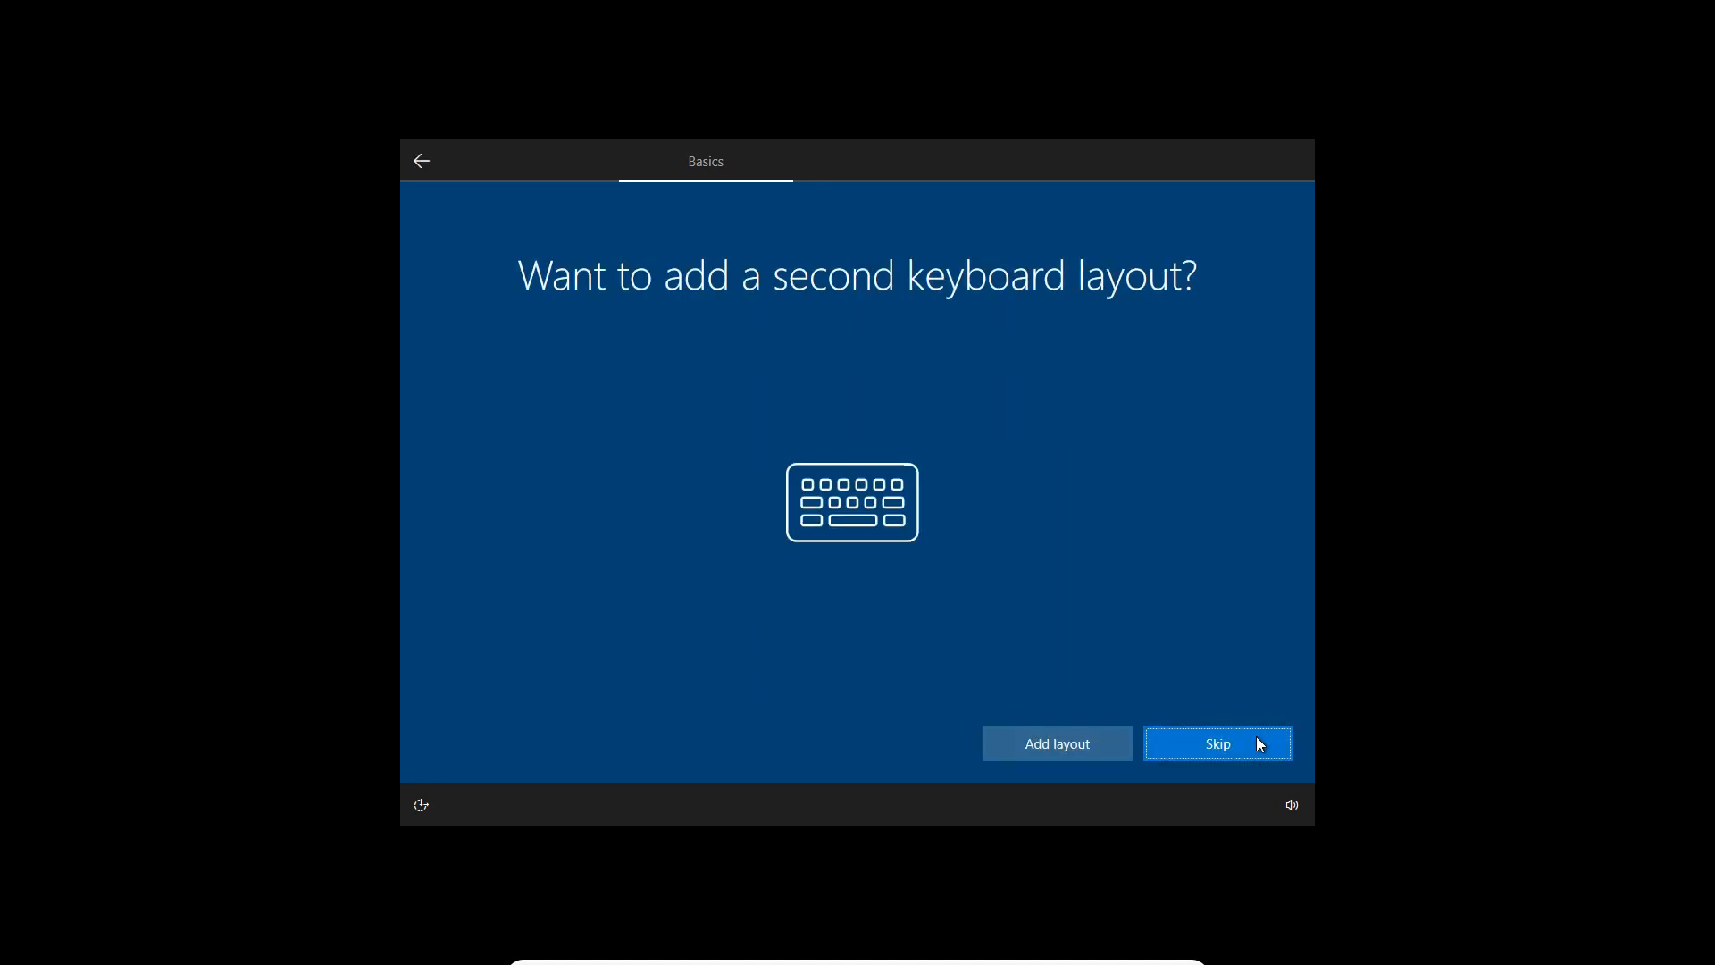
{"action": "left_click", "coordinate": [1203, 741]}
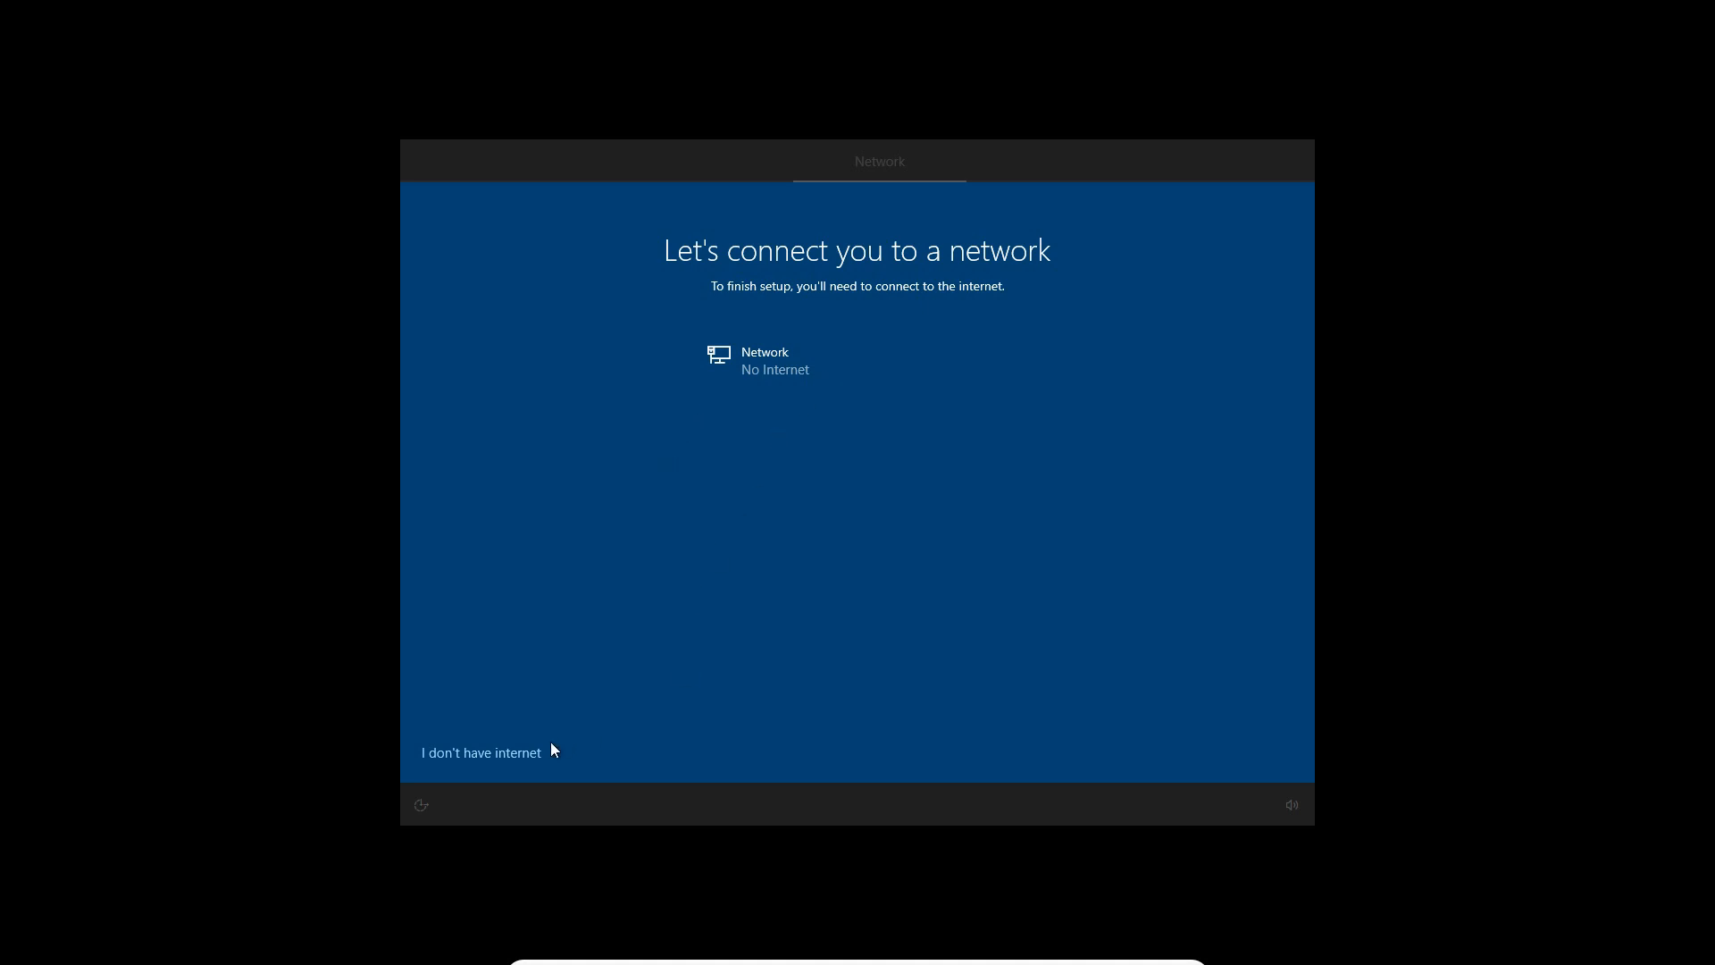
Continue with the limited setup without an internet connection and dismiss the mouse pointer integration notice
{"action": "left_click", "coordinate": [497, 756]}
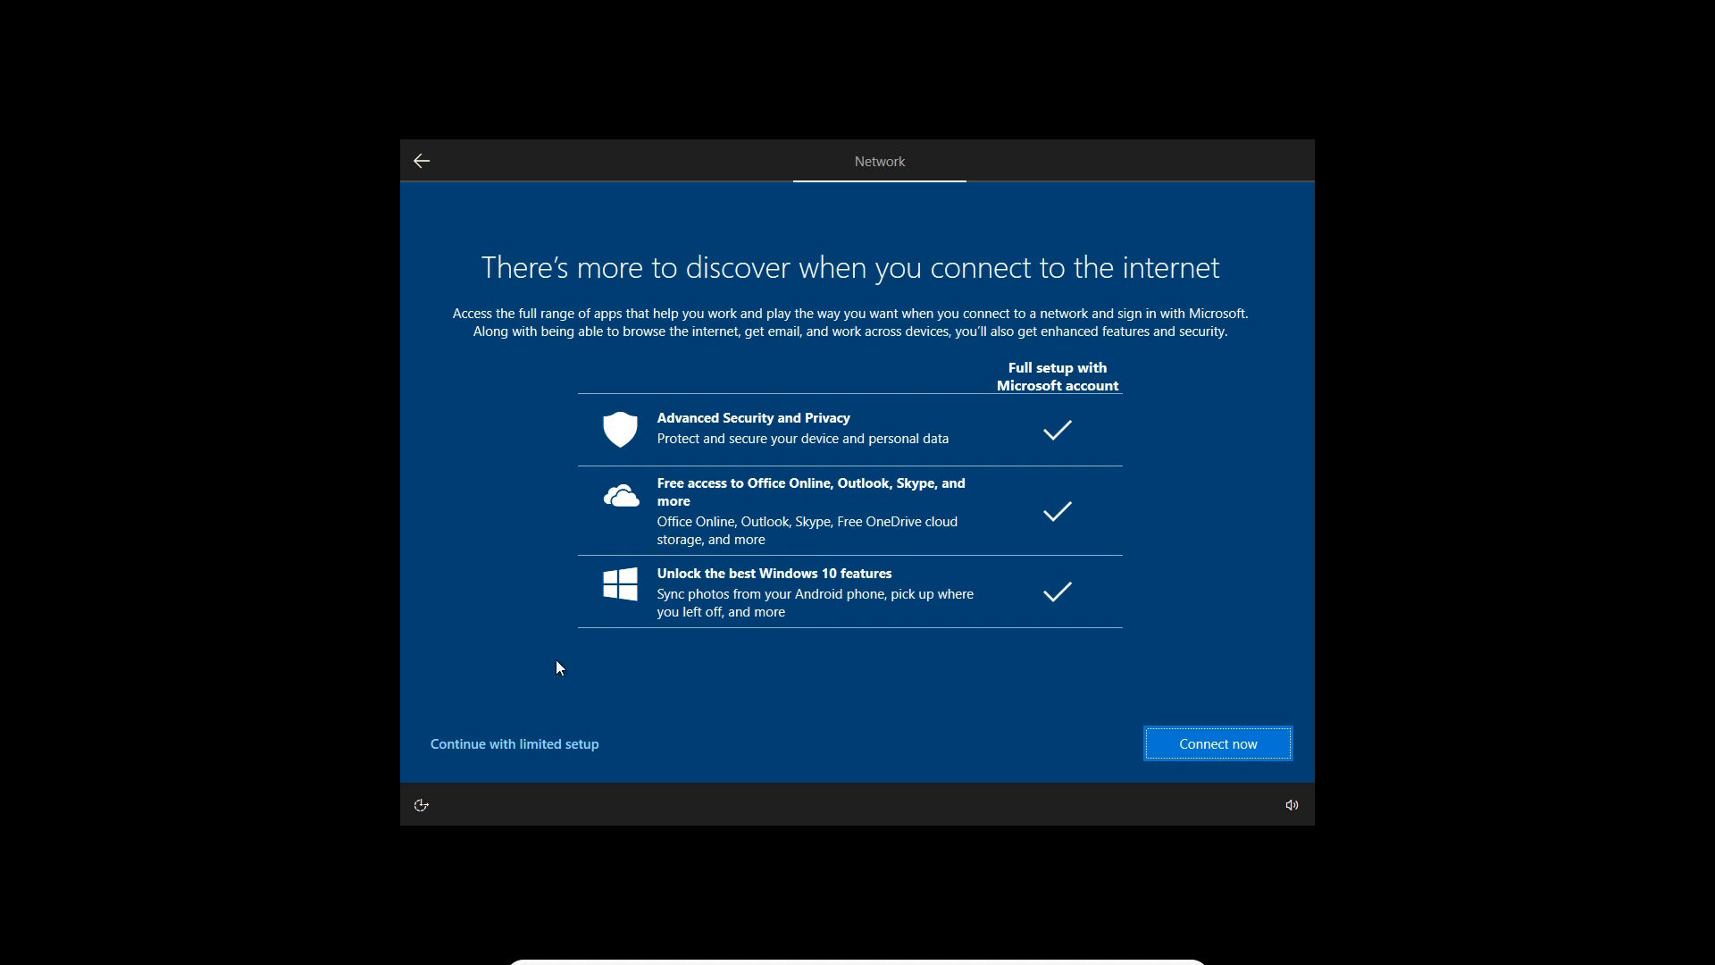
{"action": "left_click", "coordinate": [515, 741]}
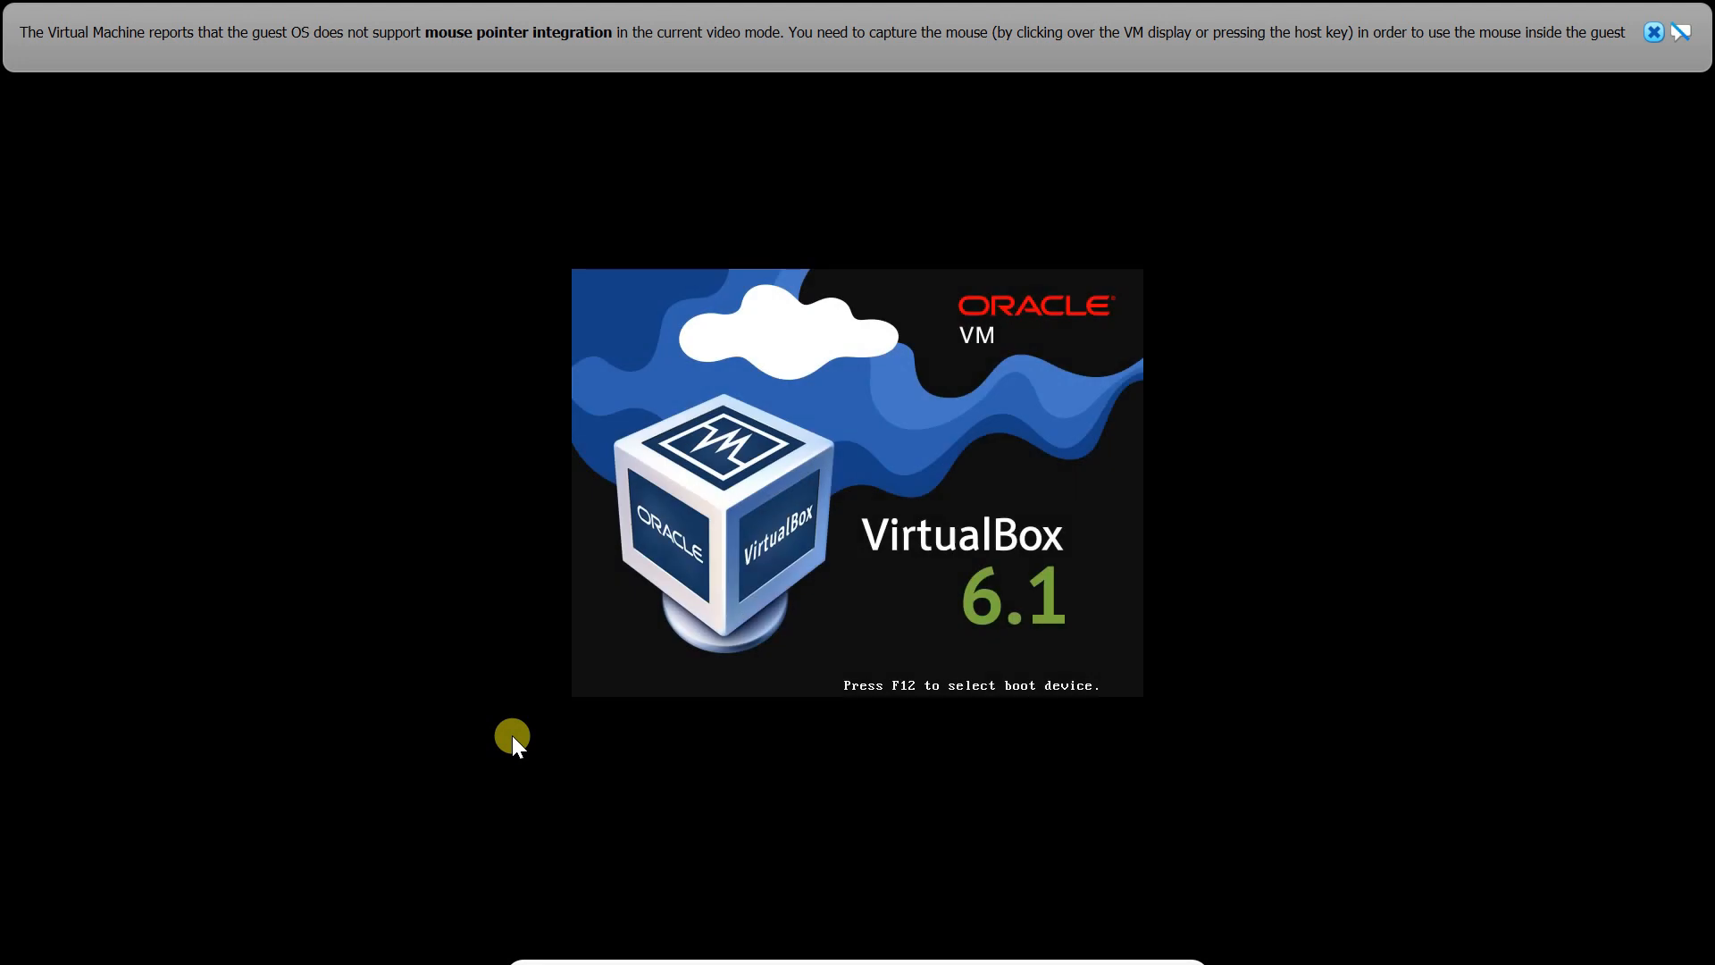
{"action": "left_click", "coordinate": [1654, 30]}
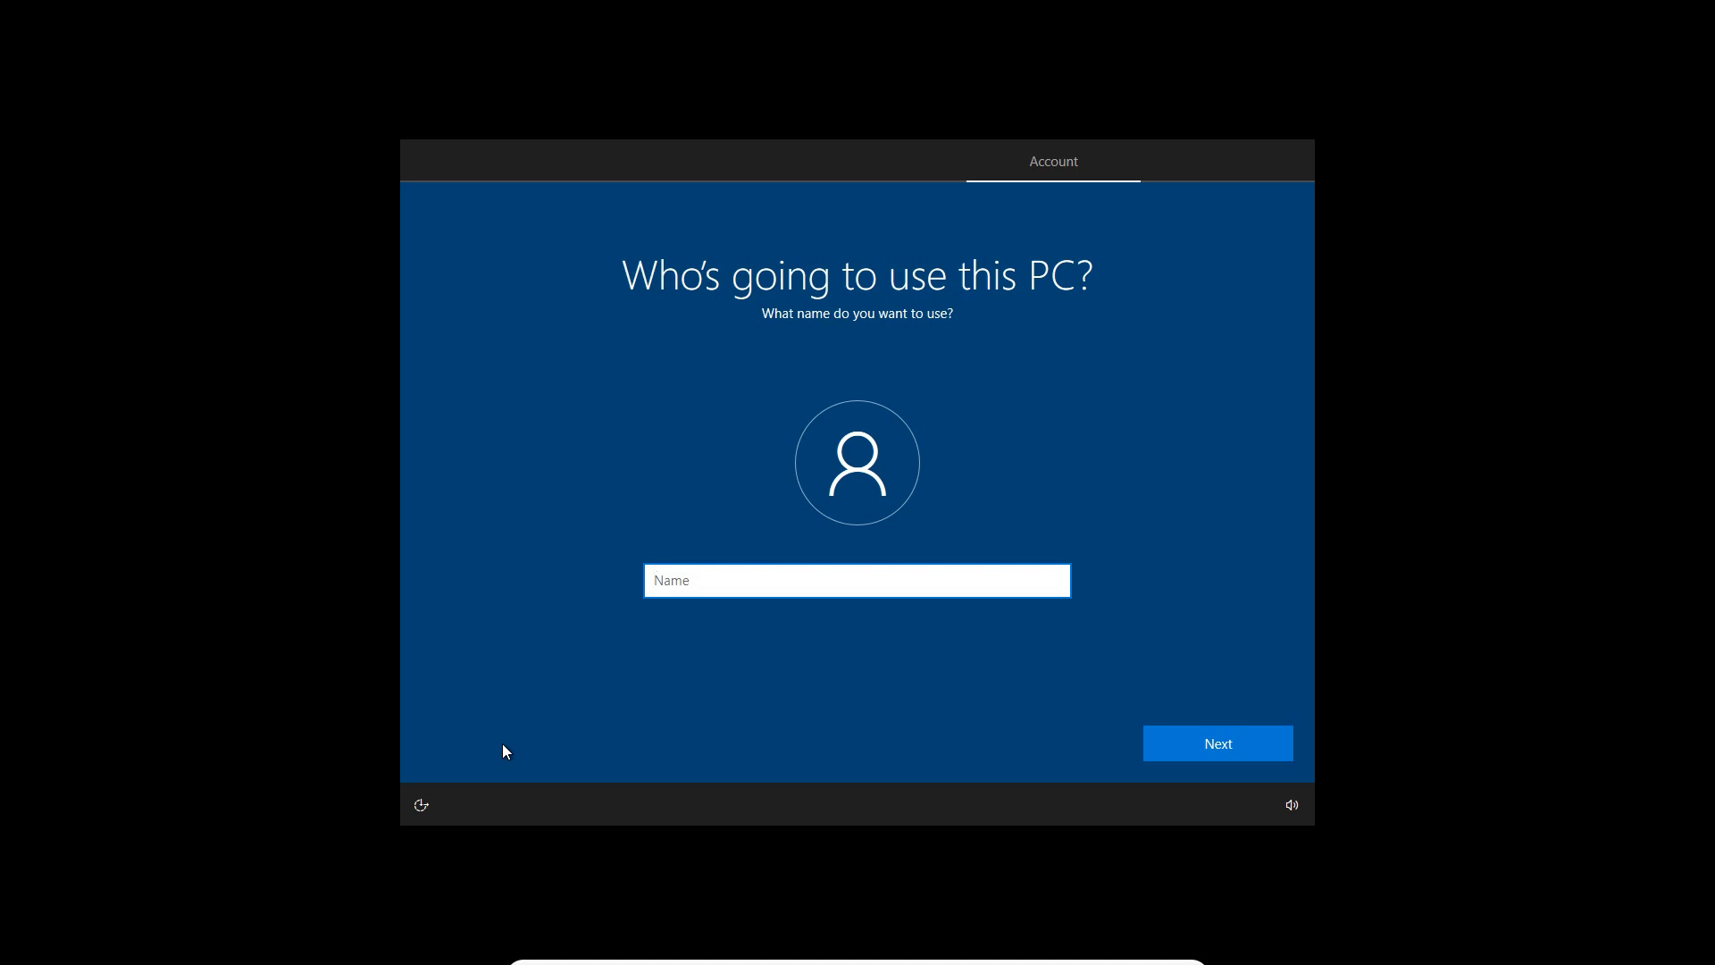
Enter the user name for the PC's account and continue to the password page
{"action": "type", "text": "TRIPLEC"}
{"action": "left_click", "coordinate": [1176, 749]}
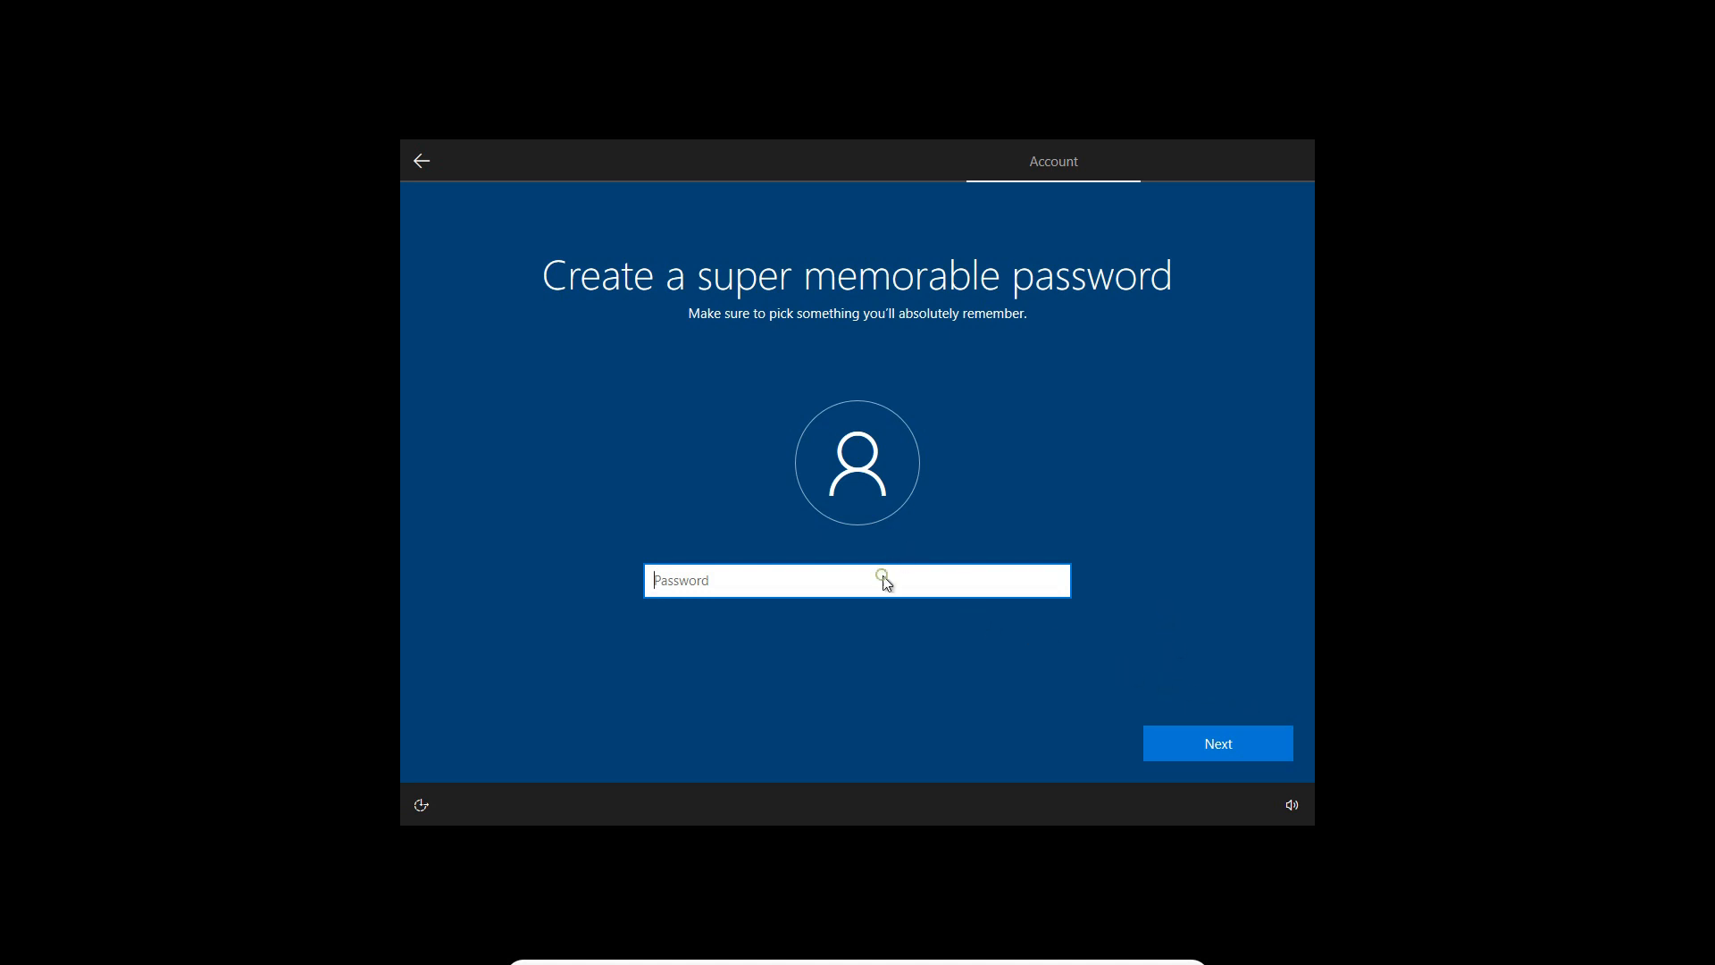
Create the account password and enter the same password again to confirm it
{"action": "type", "text": "••••••"}
{"action": "left_click", "coordinate": [1232, 727]}
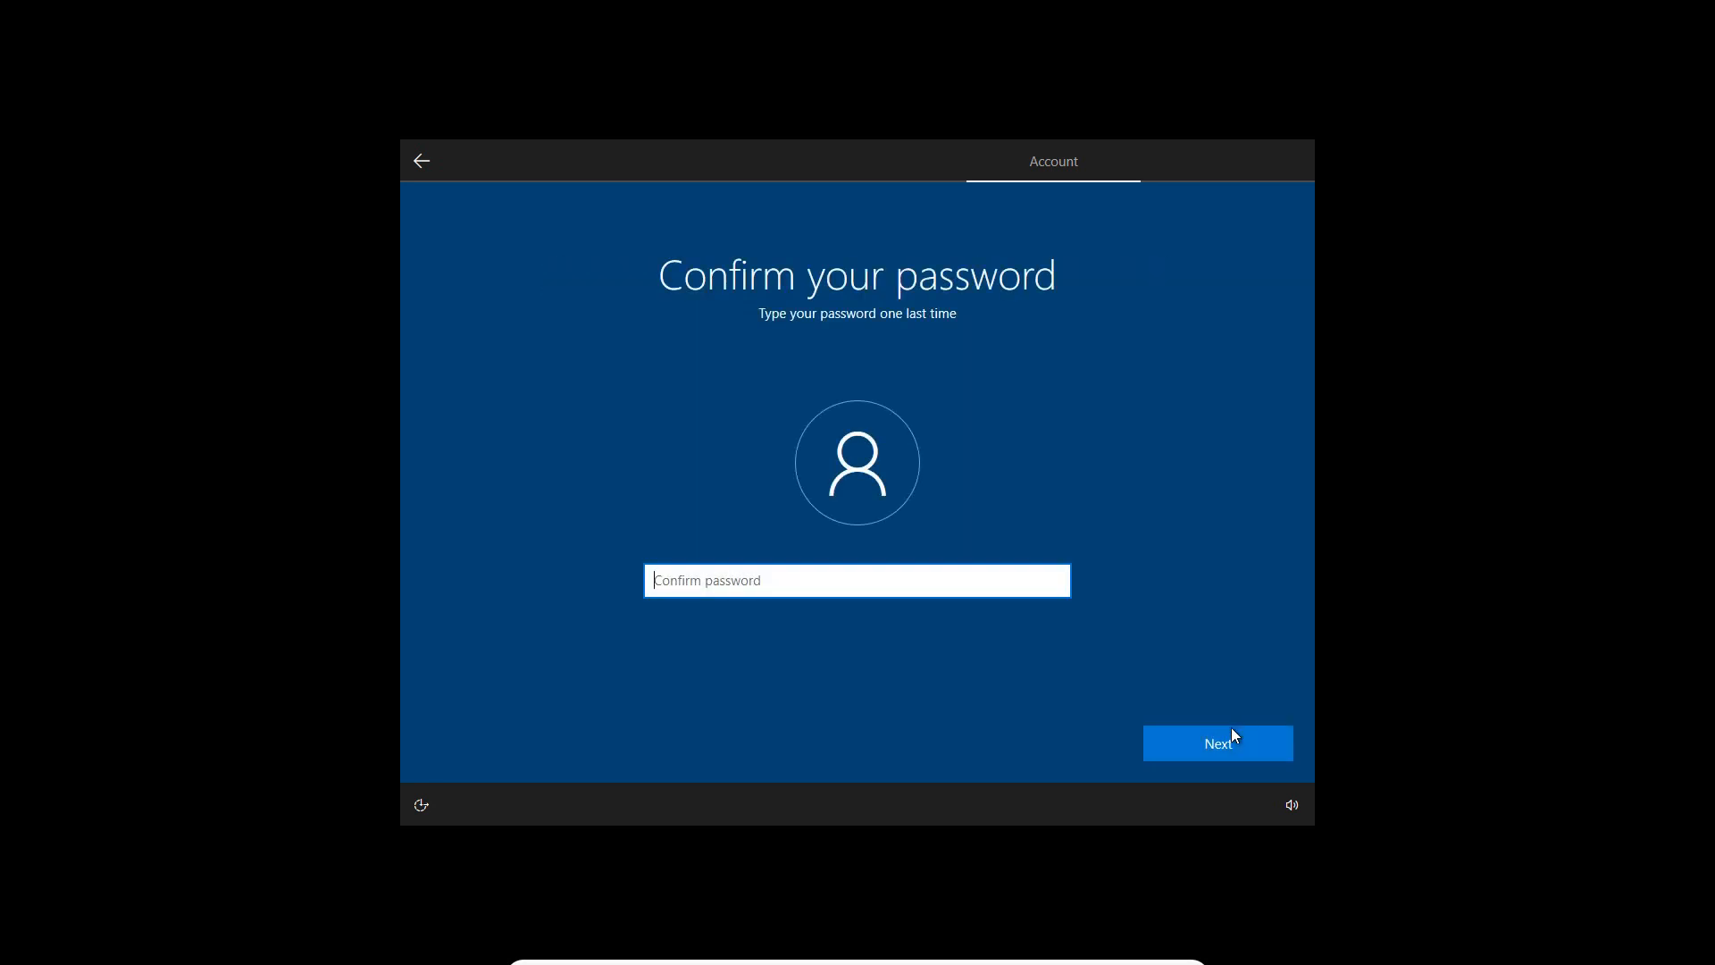
{"action": "type", "text": "•••••"}
{"action": "left_click", "coordinate": [1231, 729]}
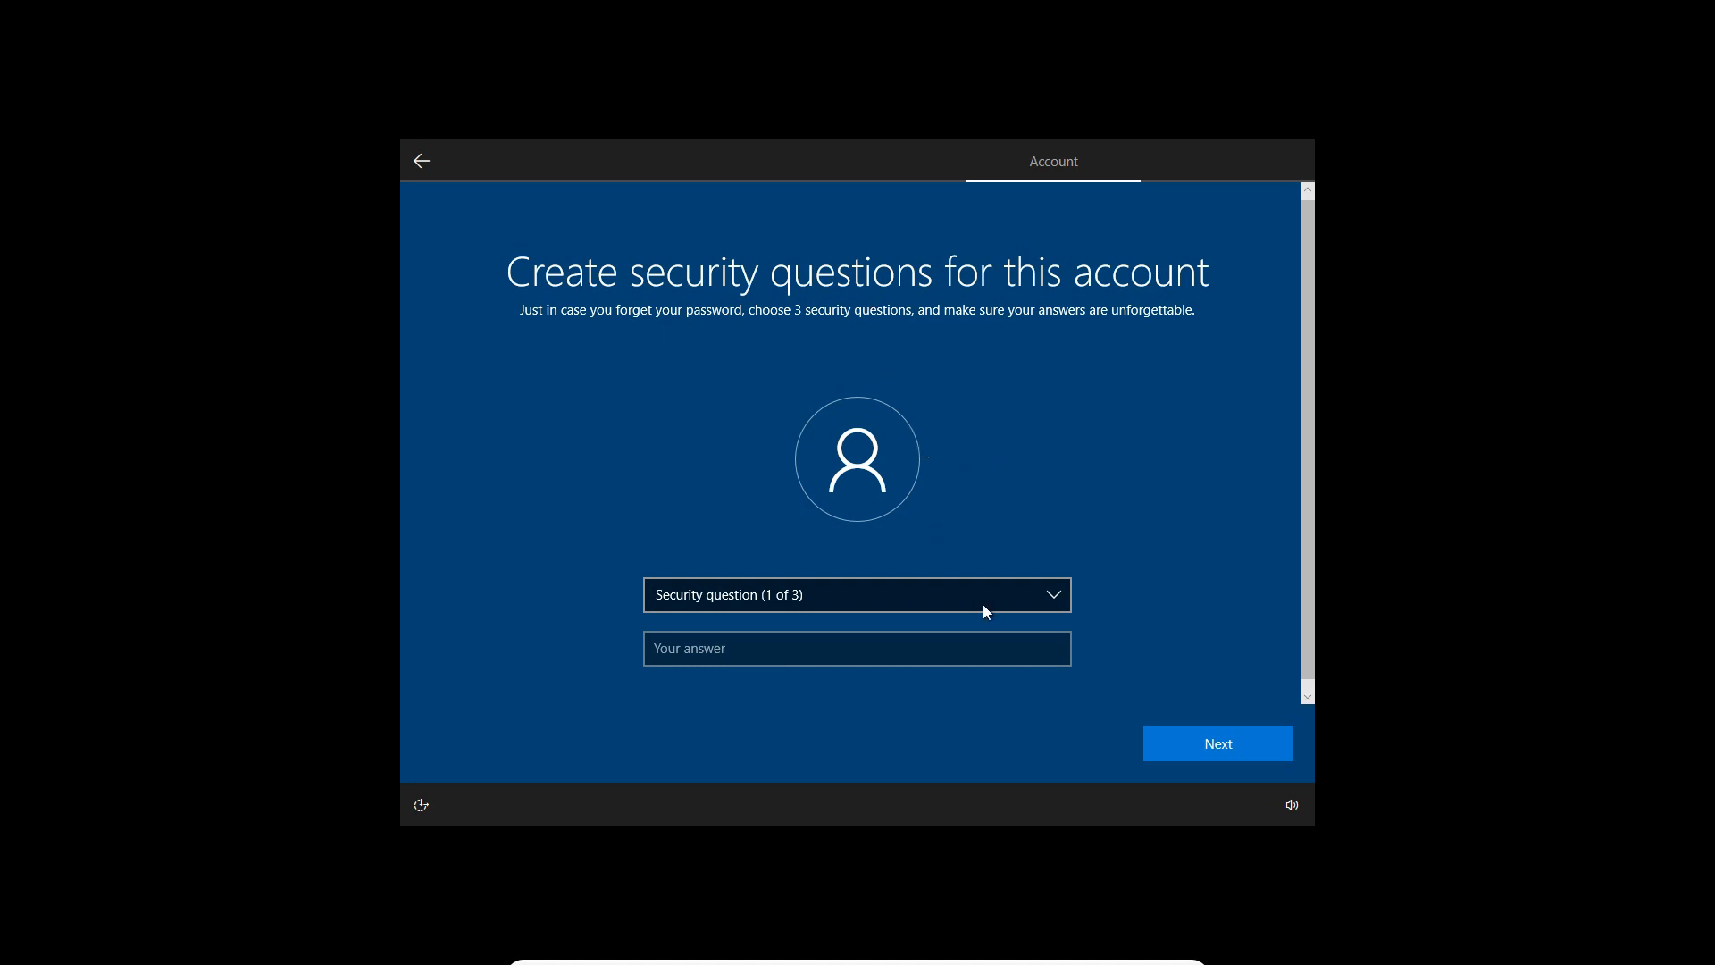
Choose "What was your first pet's name?" as the first security question and submit its answer
{"action": "left_click", "coordinate": [1039, 606]}
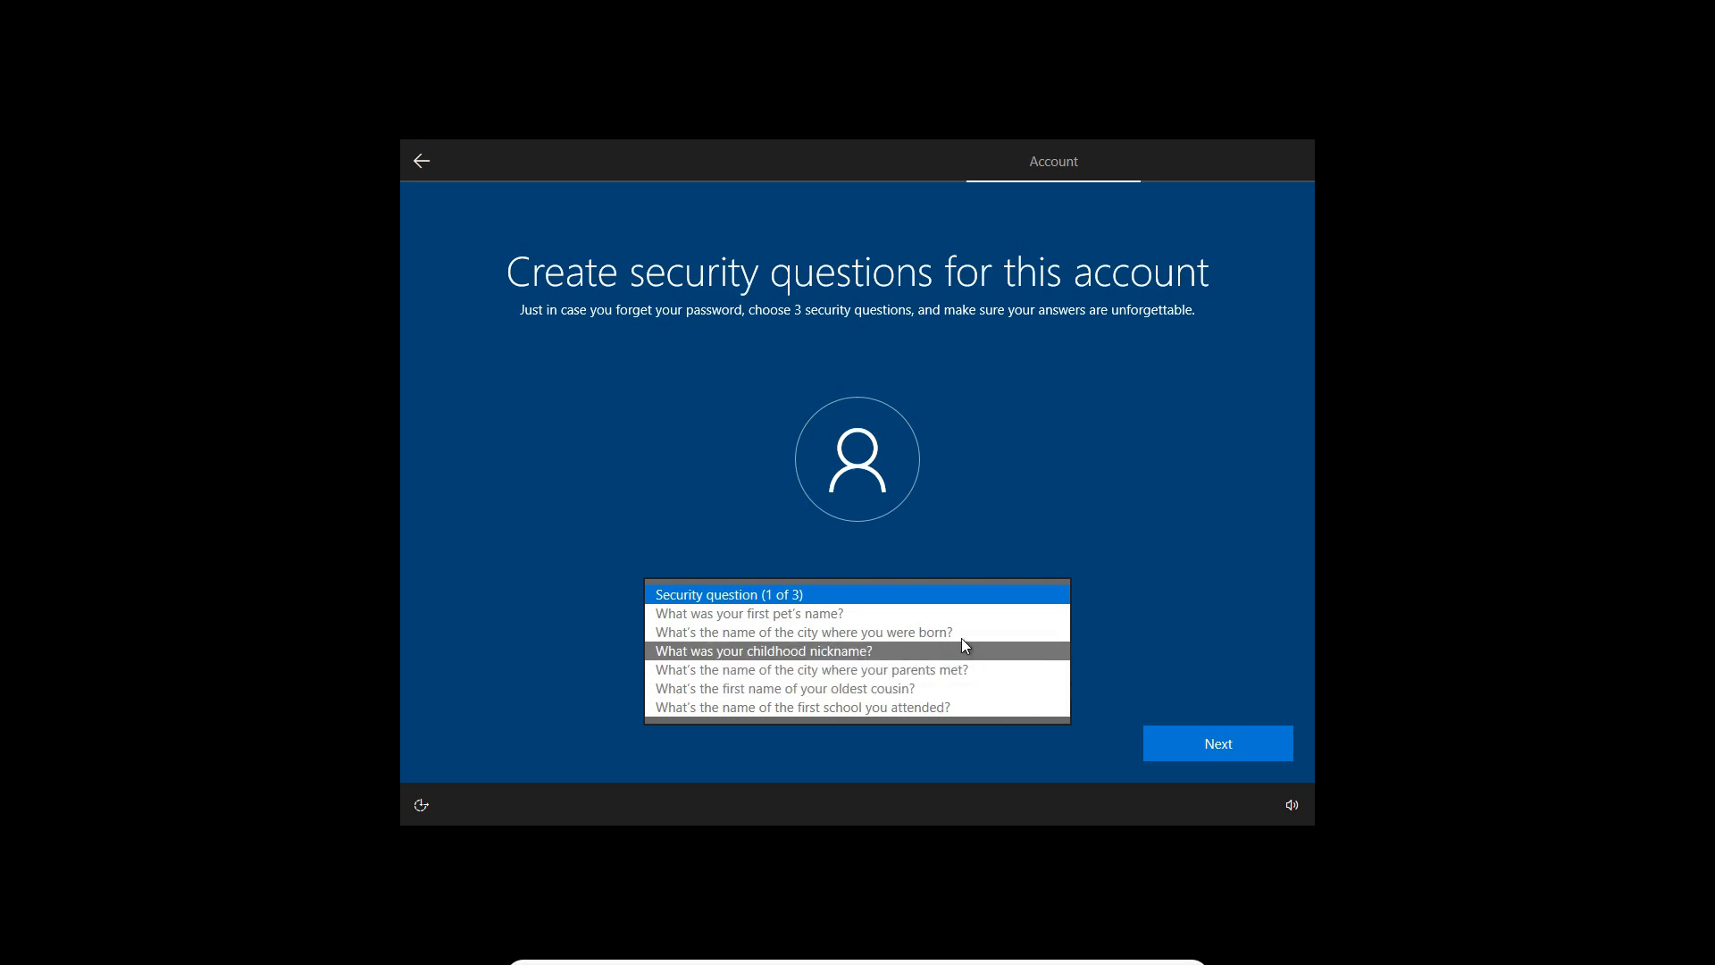
{"action": "left_click", "coordinate": [911, 614]}
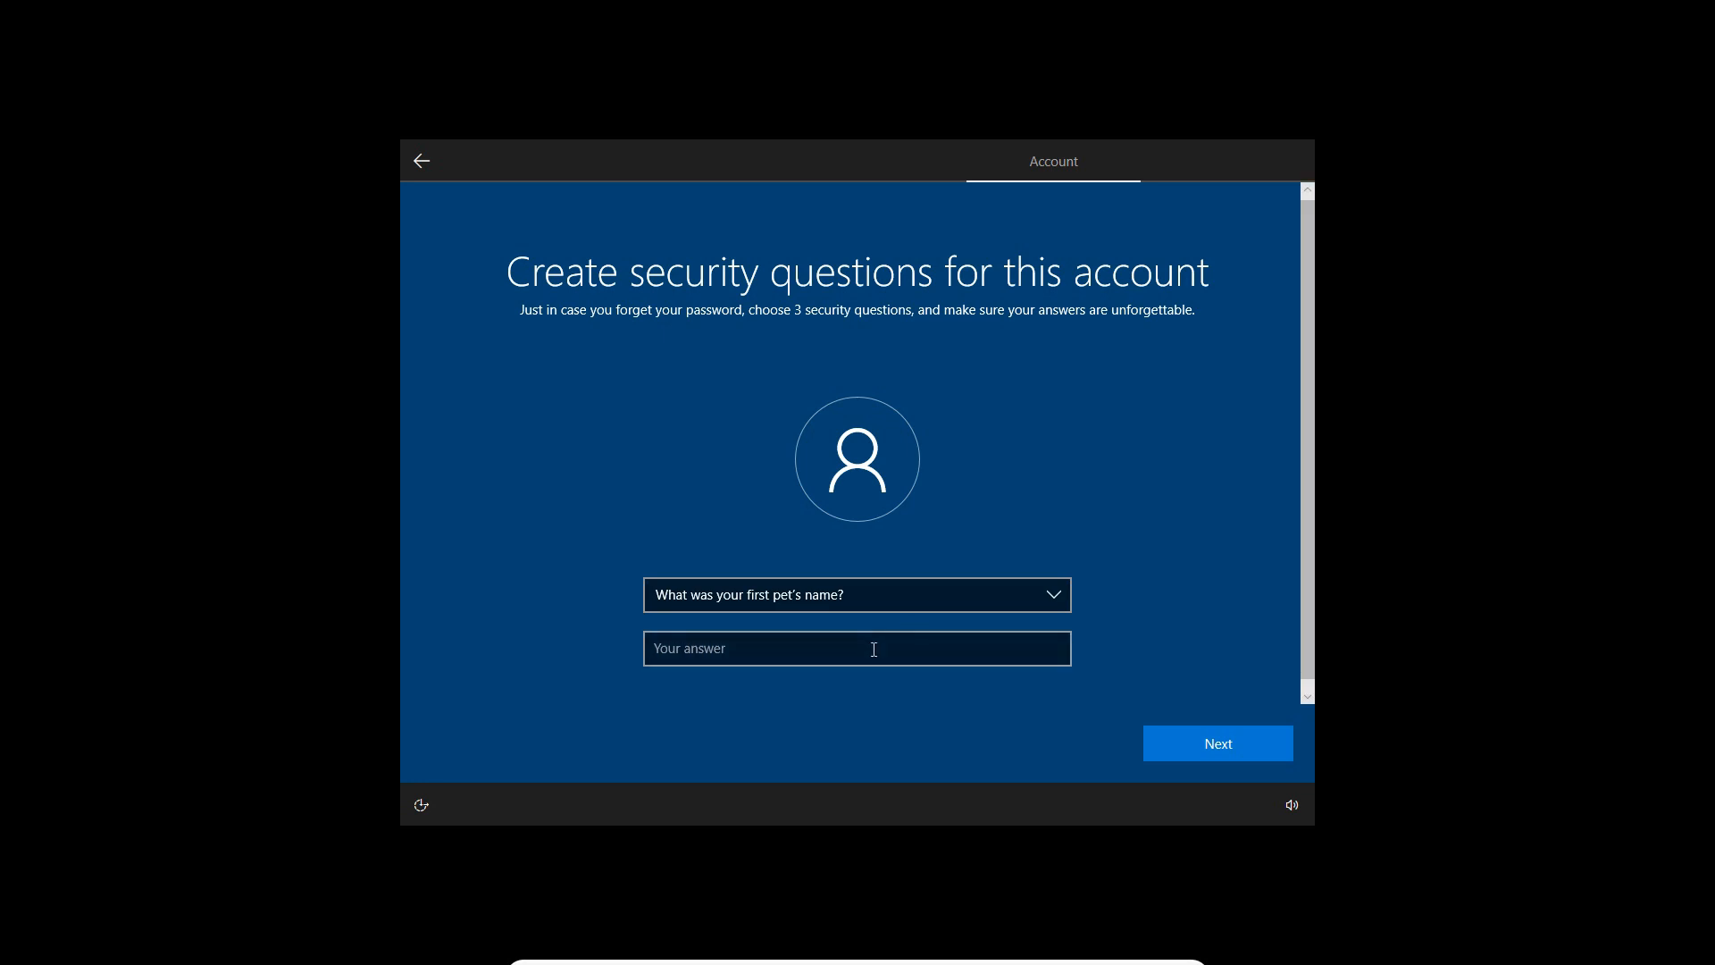
{"action": "left_click", "coordinate": [872, 655]}
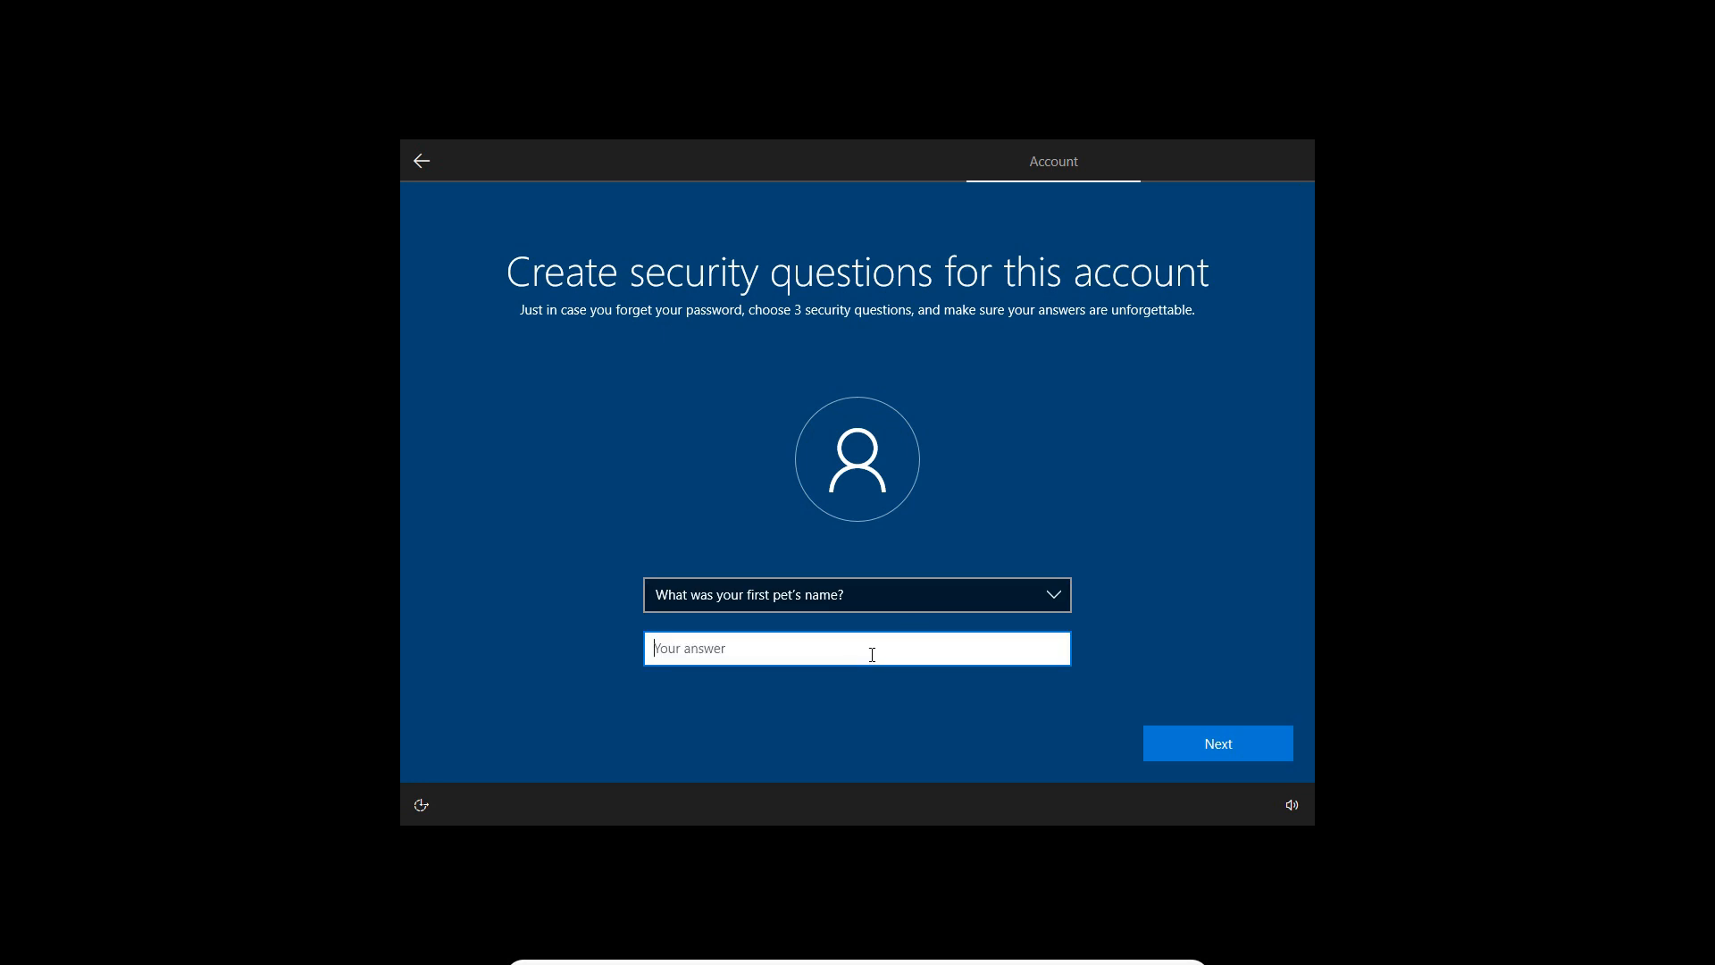
{"action": "left_click", "coordinate": [1164, 729]}
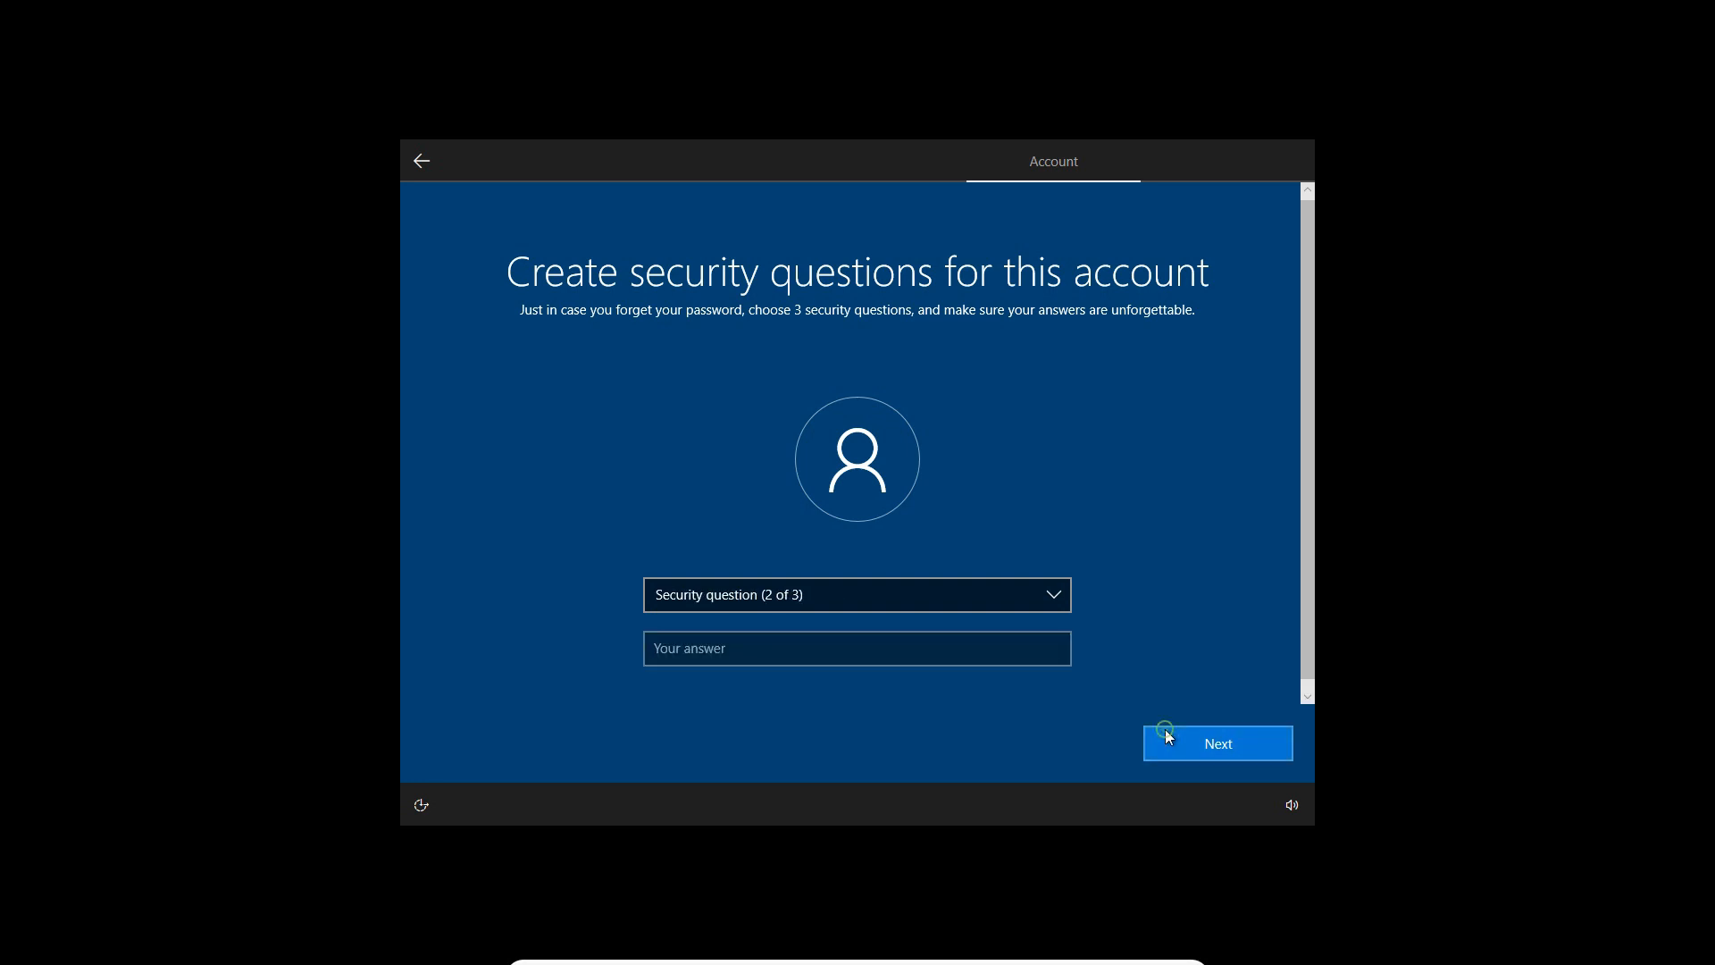
Choose "What's the name of the city where you were born?" as the second security question and submit its answer
{"action": "left_click", "coordinate": [1014, 604]}
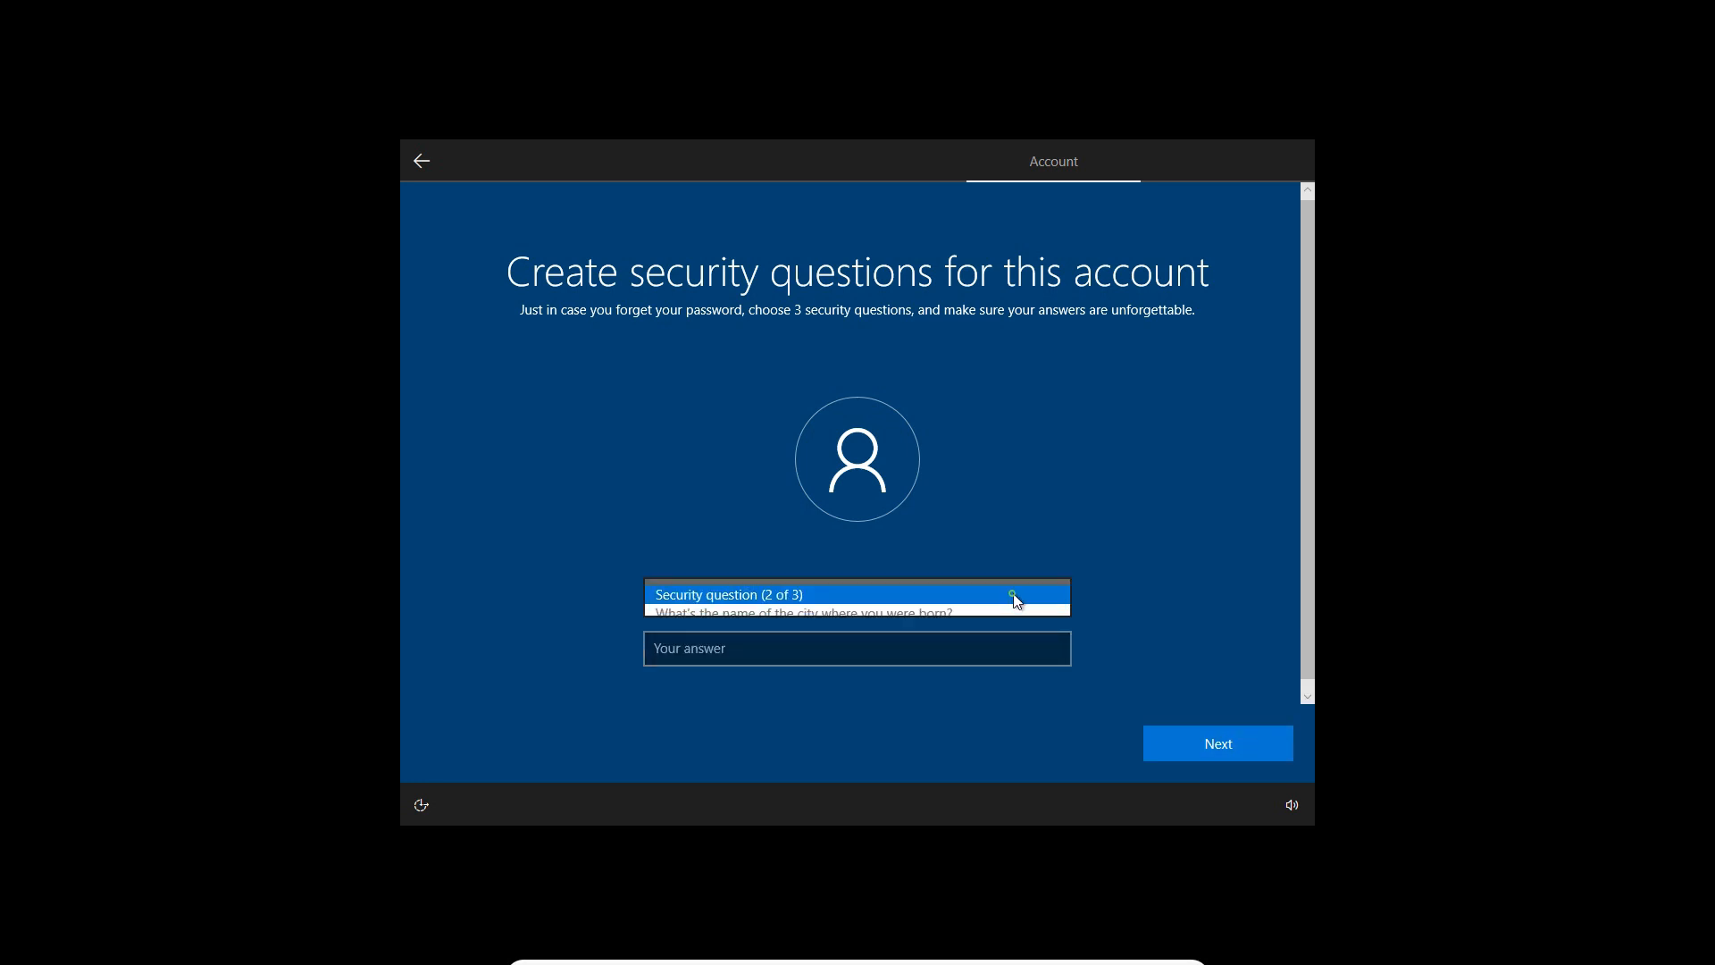
{"action": "left_click", "coordinate": [1012, 613]}
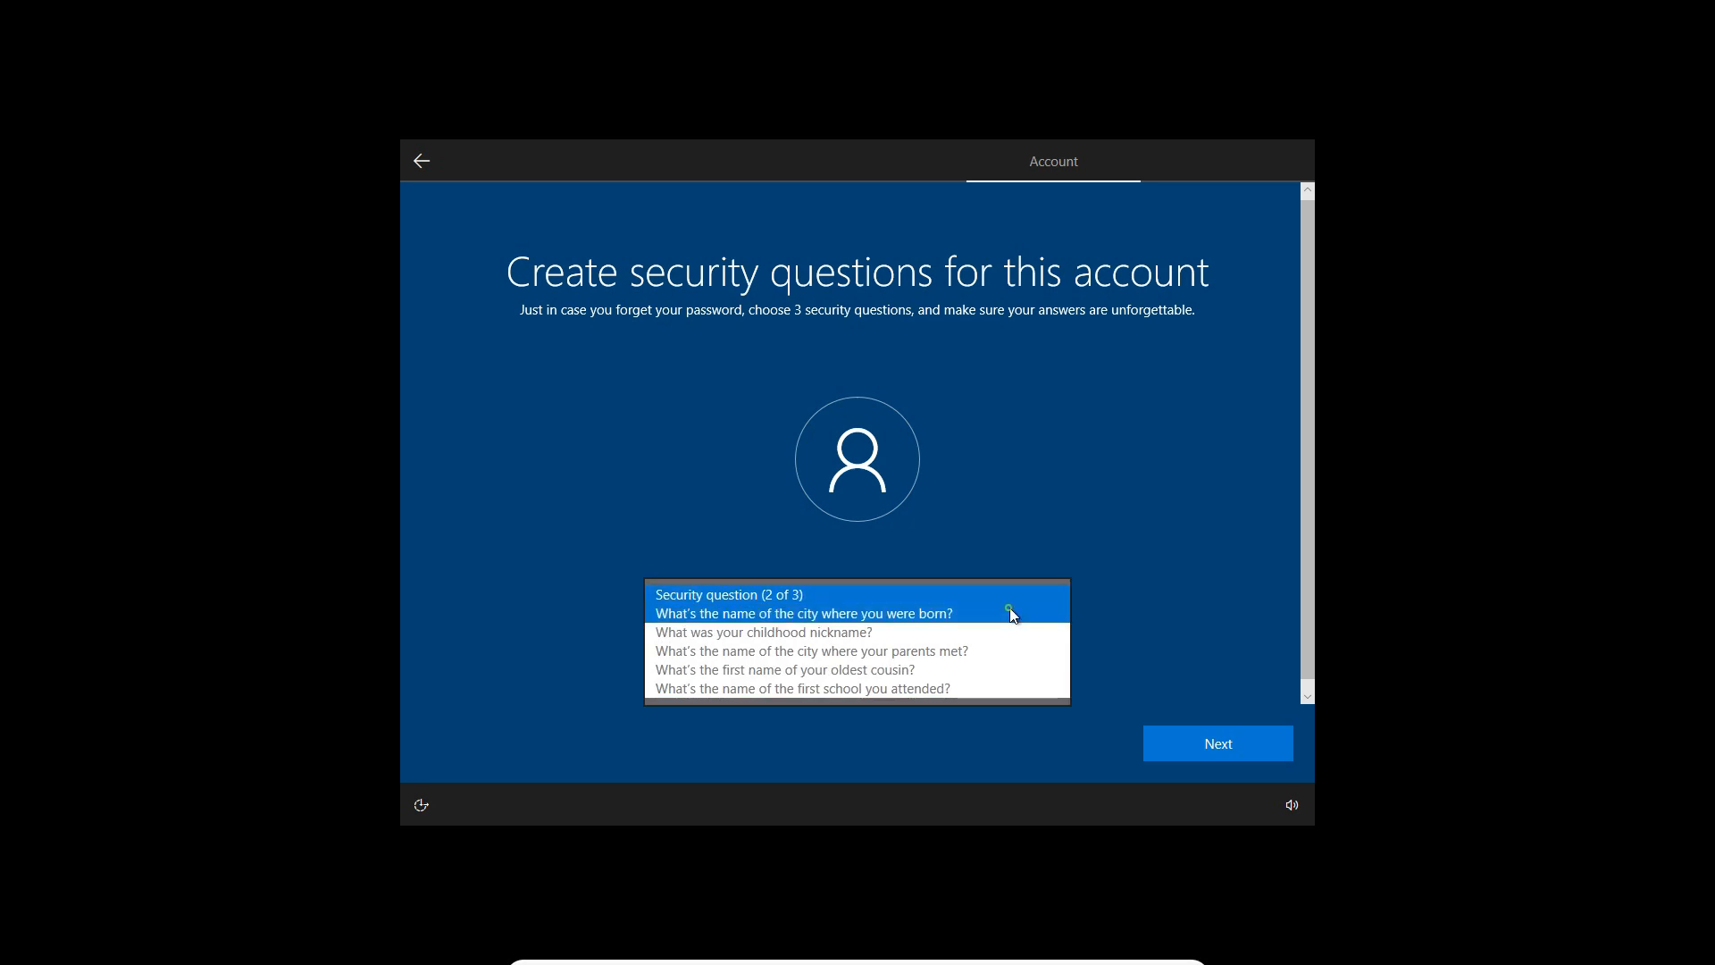
{"action": "left_click", "coordinate": [960, 650]}
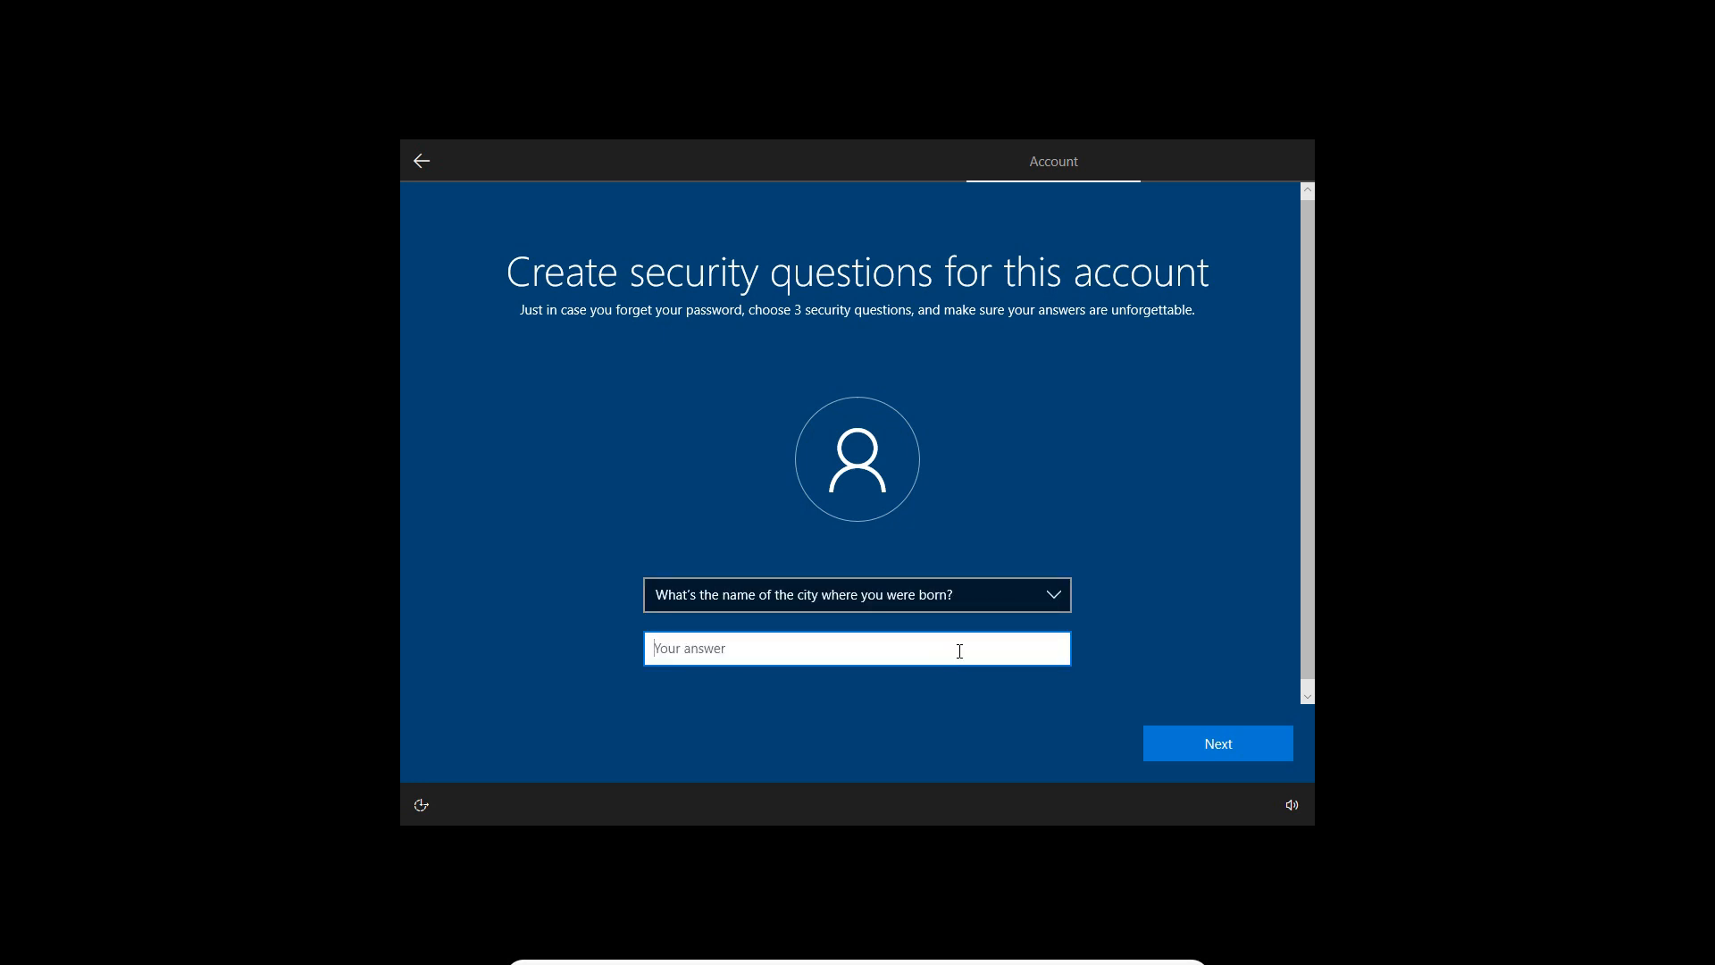
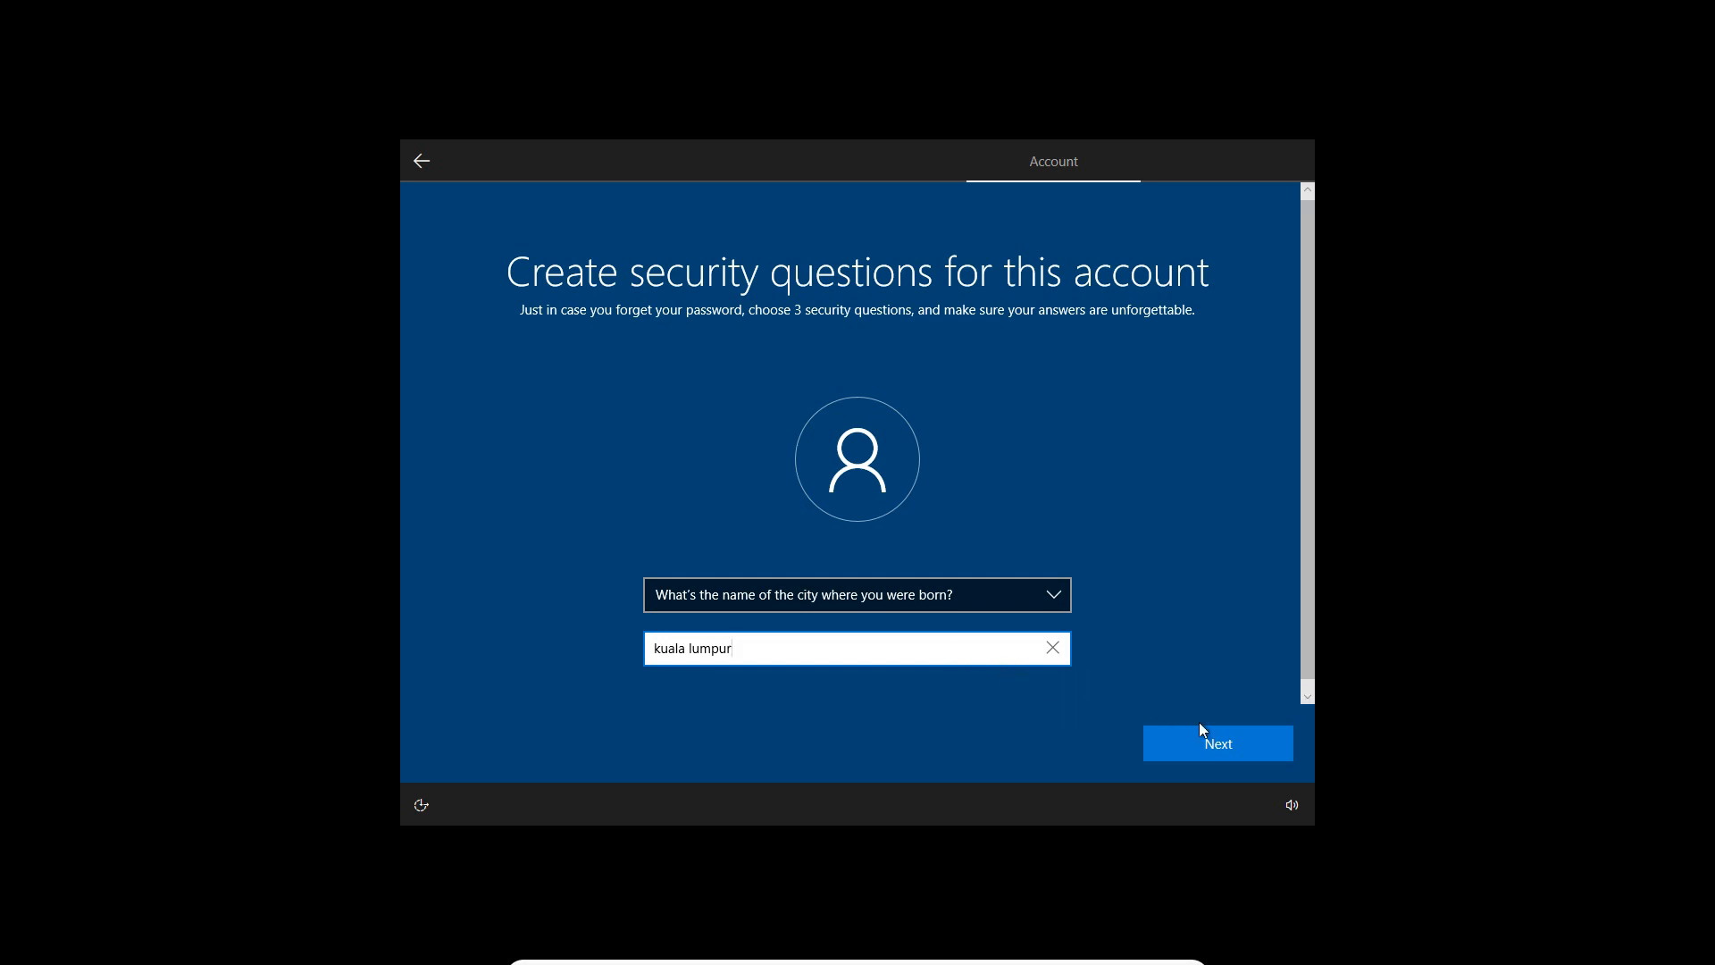
{"action": "left_click", "coordinate": [1211, 748]}
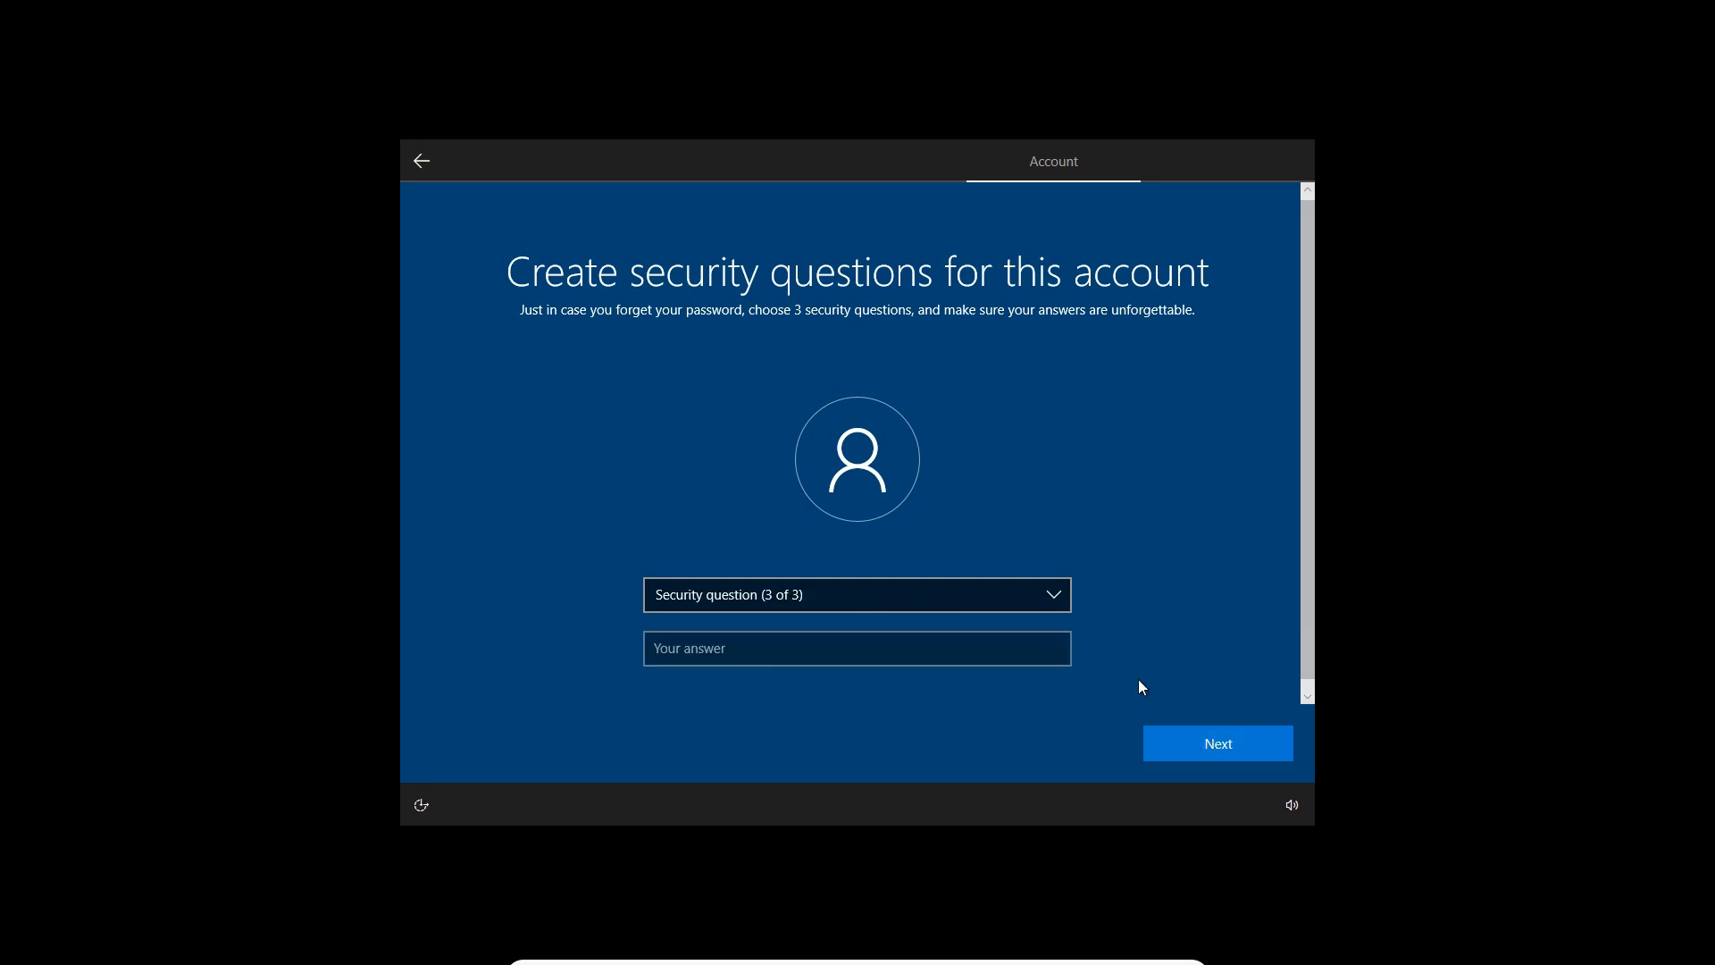
Choose "What's the first name of your oldest cousin?" as the third security question and submit its answer
{"action": "left_click", "coordinate": [1058, 598]}
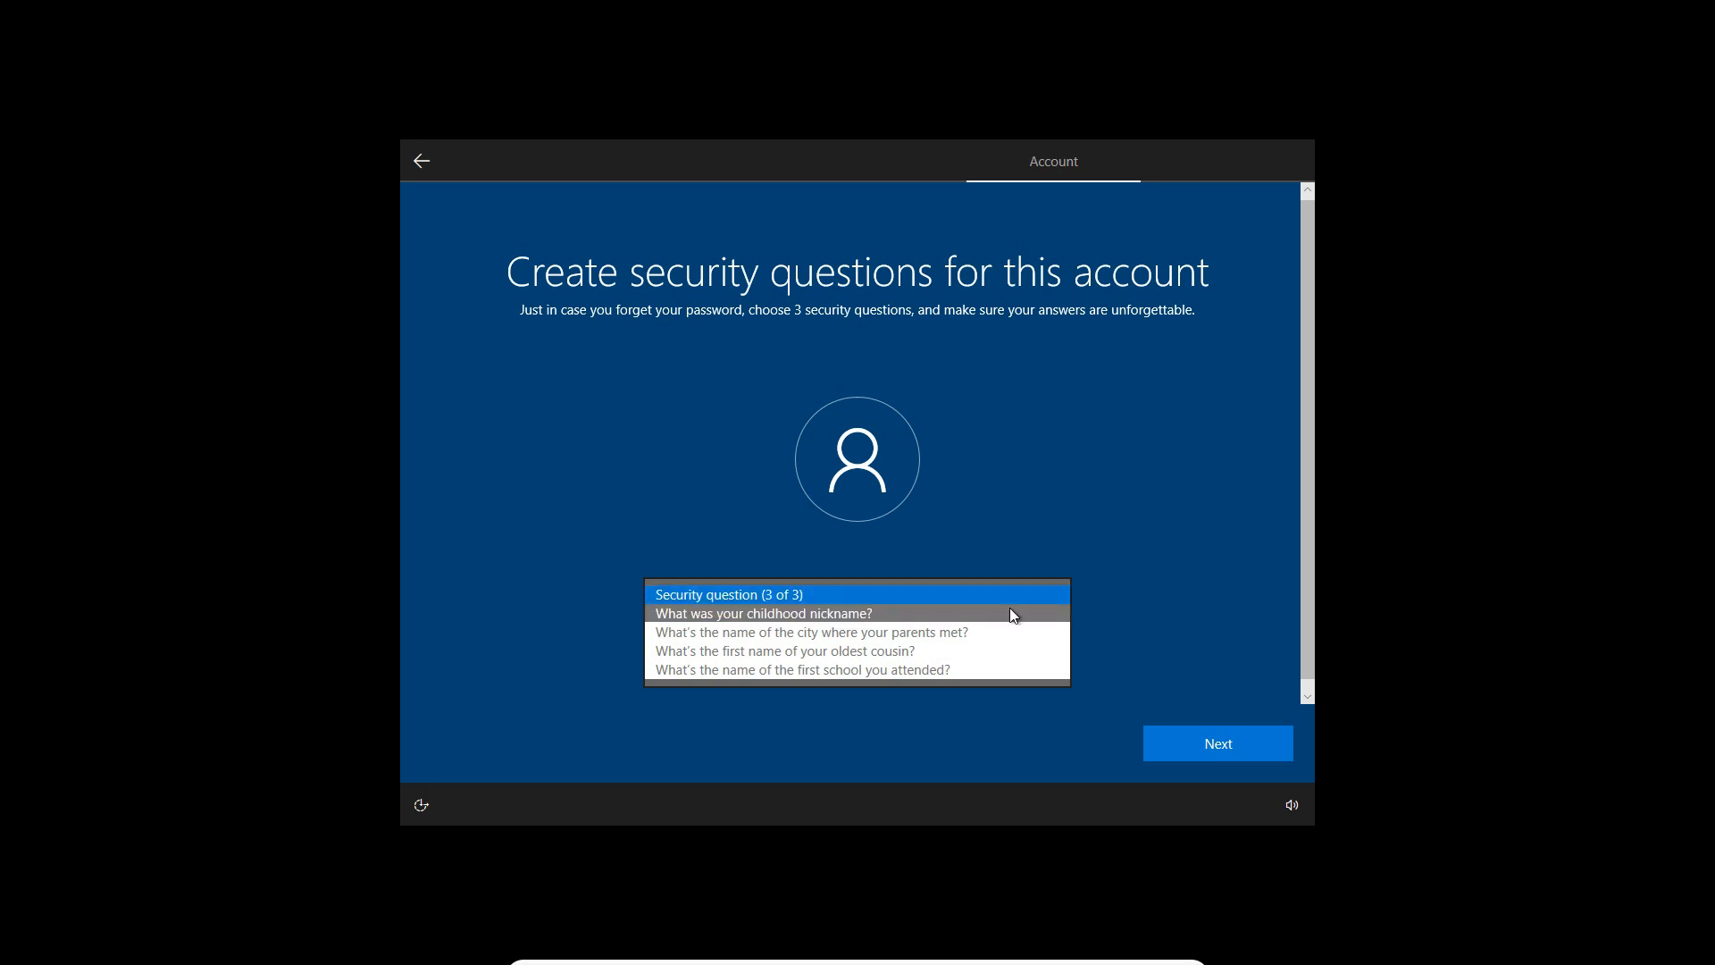
{"action": "left_click", "coordinate": [946, 651]}
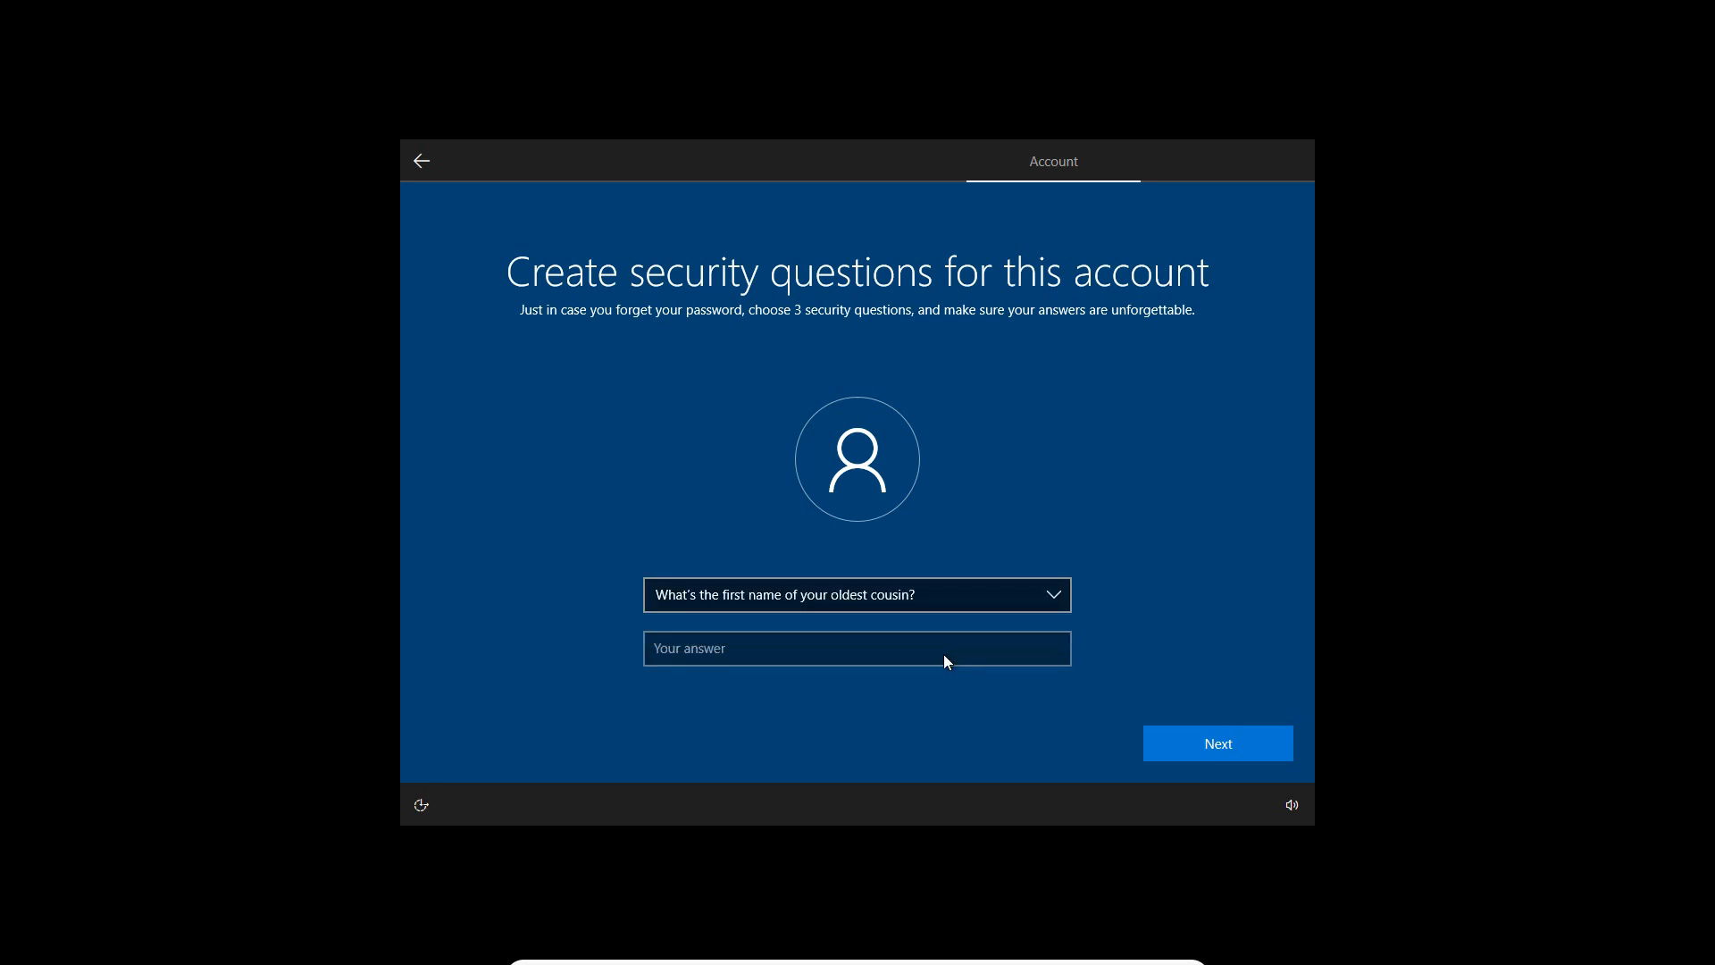
{"action": "left_click", "coordinate": [880, 642]}
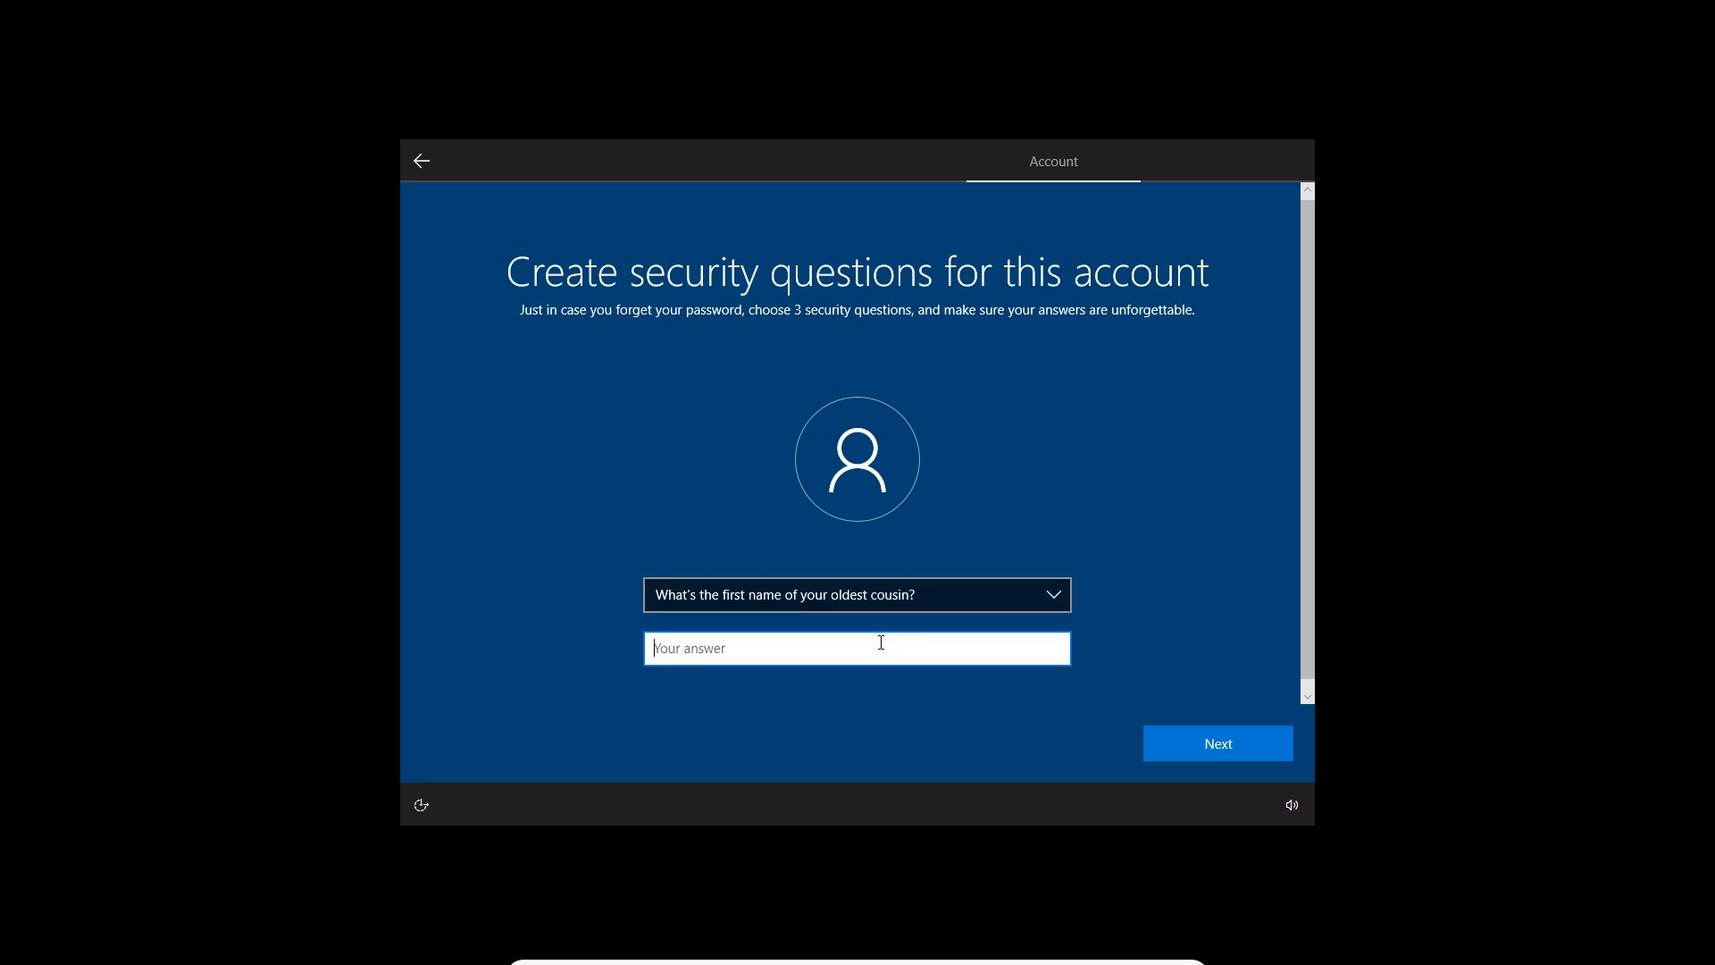
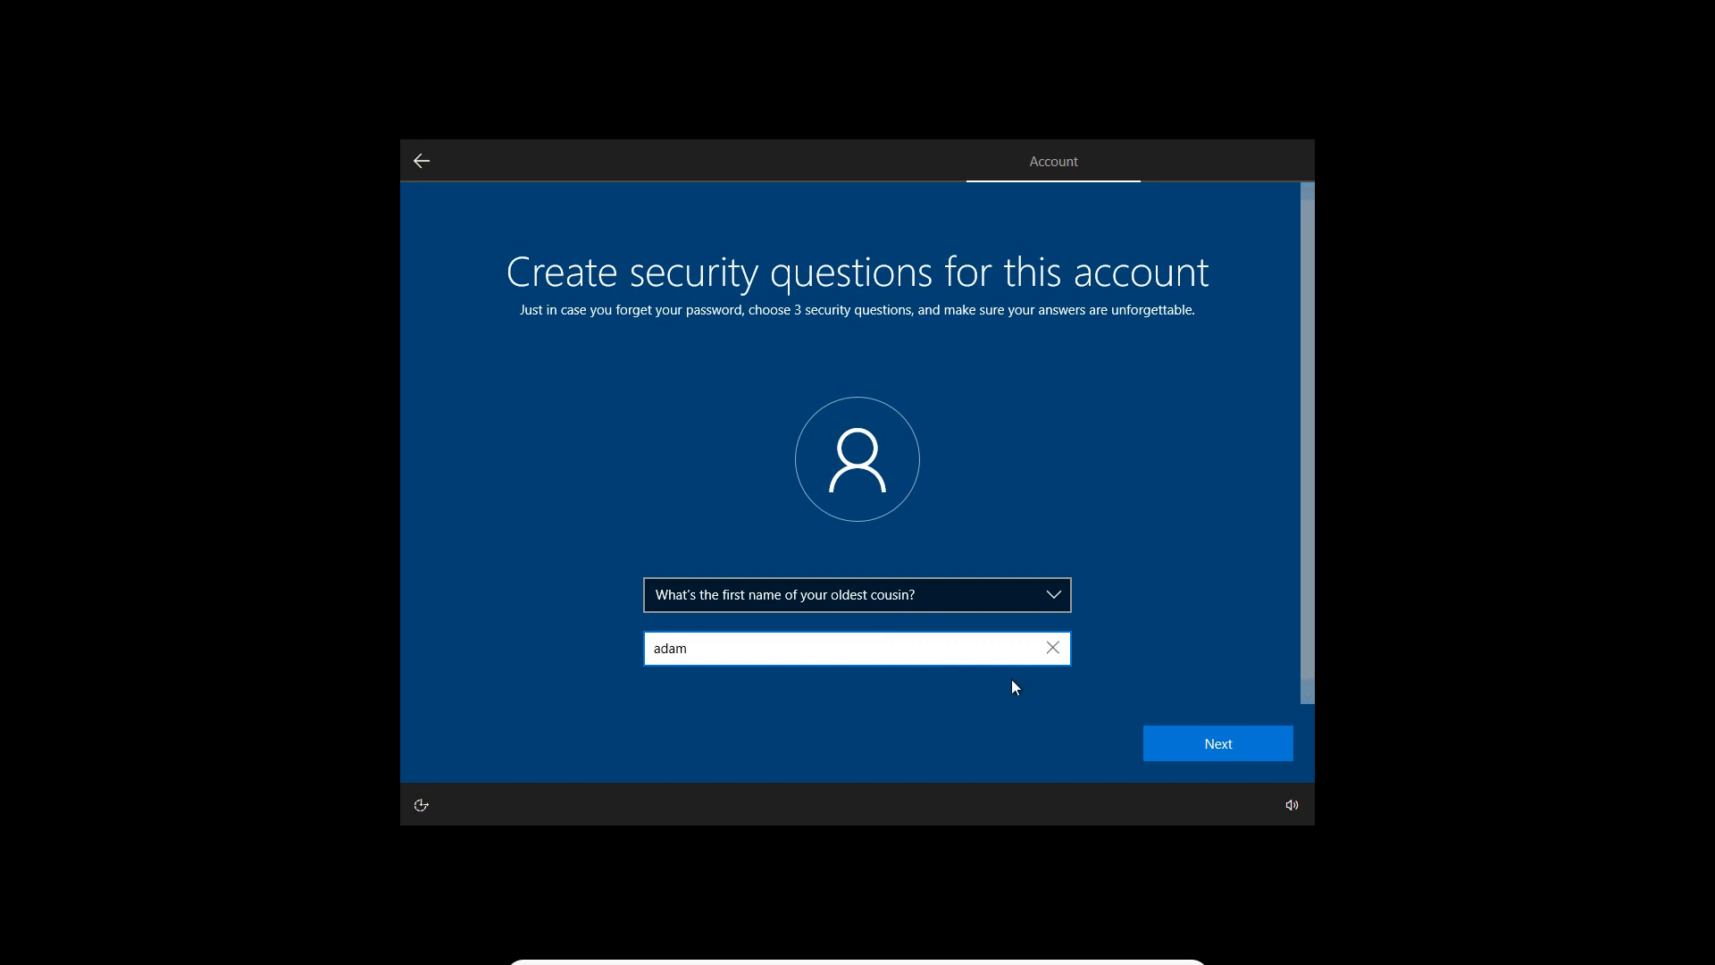
{"action": "left_click", "coordinate": [1176, 728]}
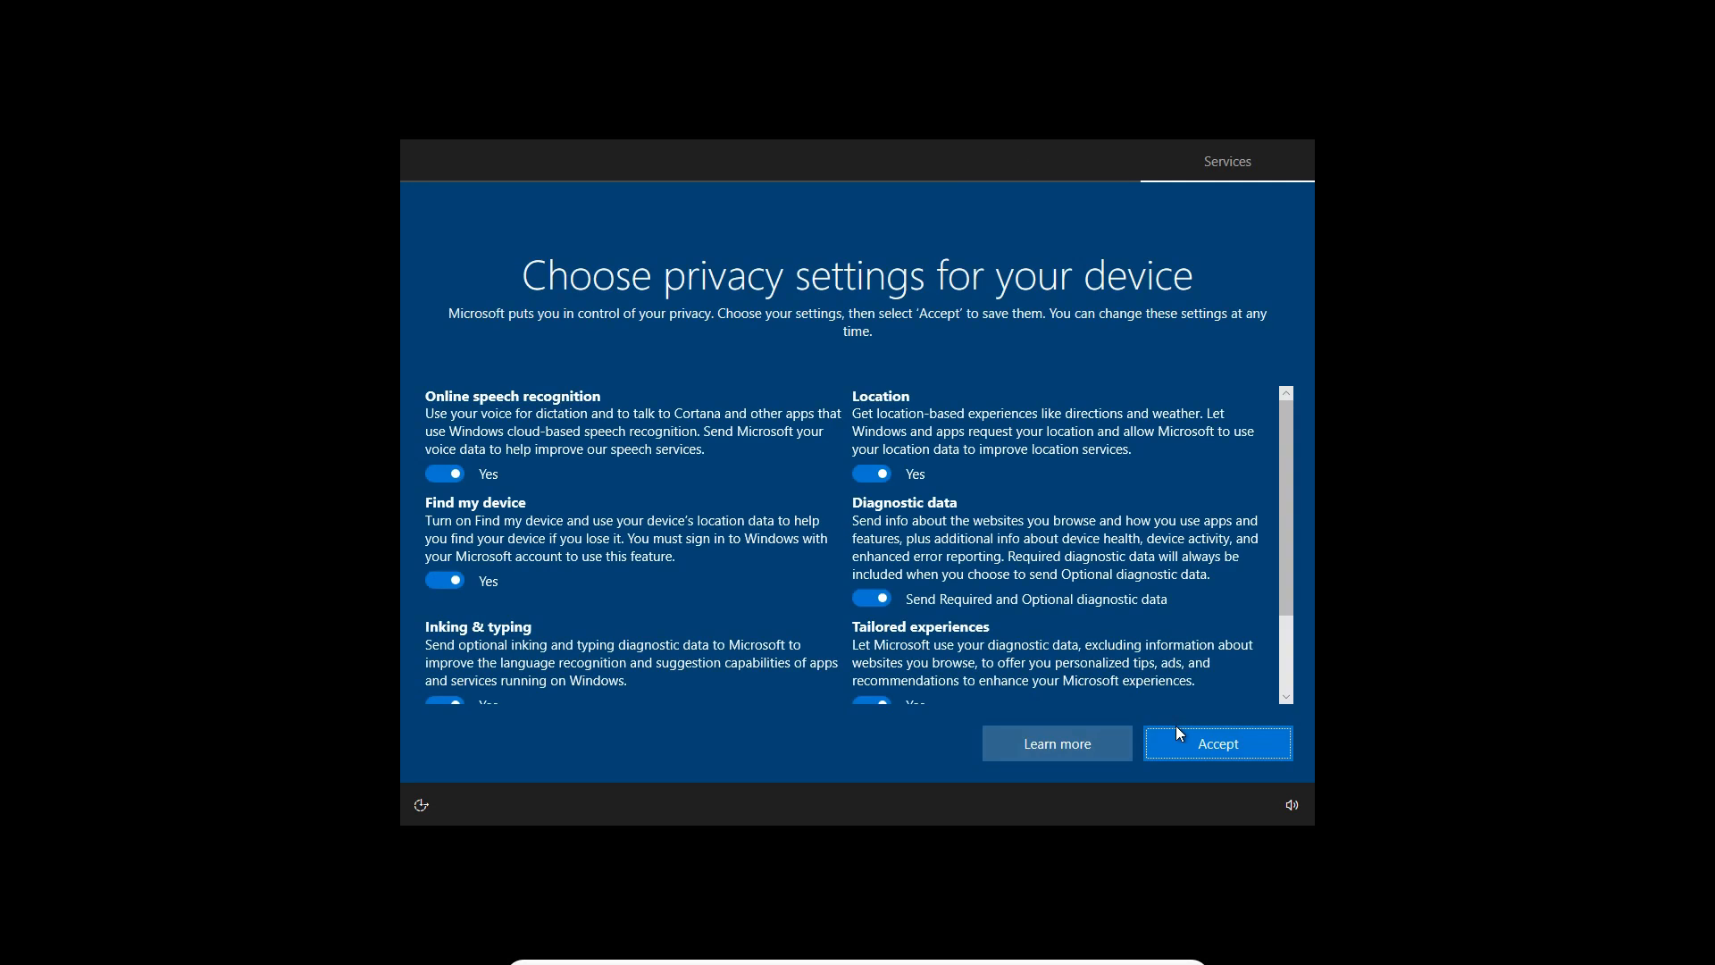
Limit diagnostic data to Send Required diagnostic data, and set both Tailored experiences and Advertising ID to No in the privacy settings
{"action": "scroll", "coordinate": [1105, 571], "scroll_direction": "down", "scroll_amount": 1}
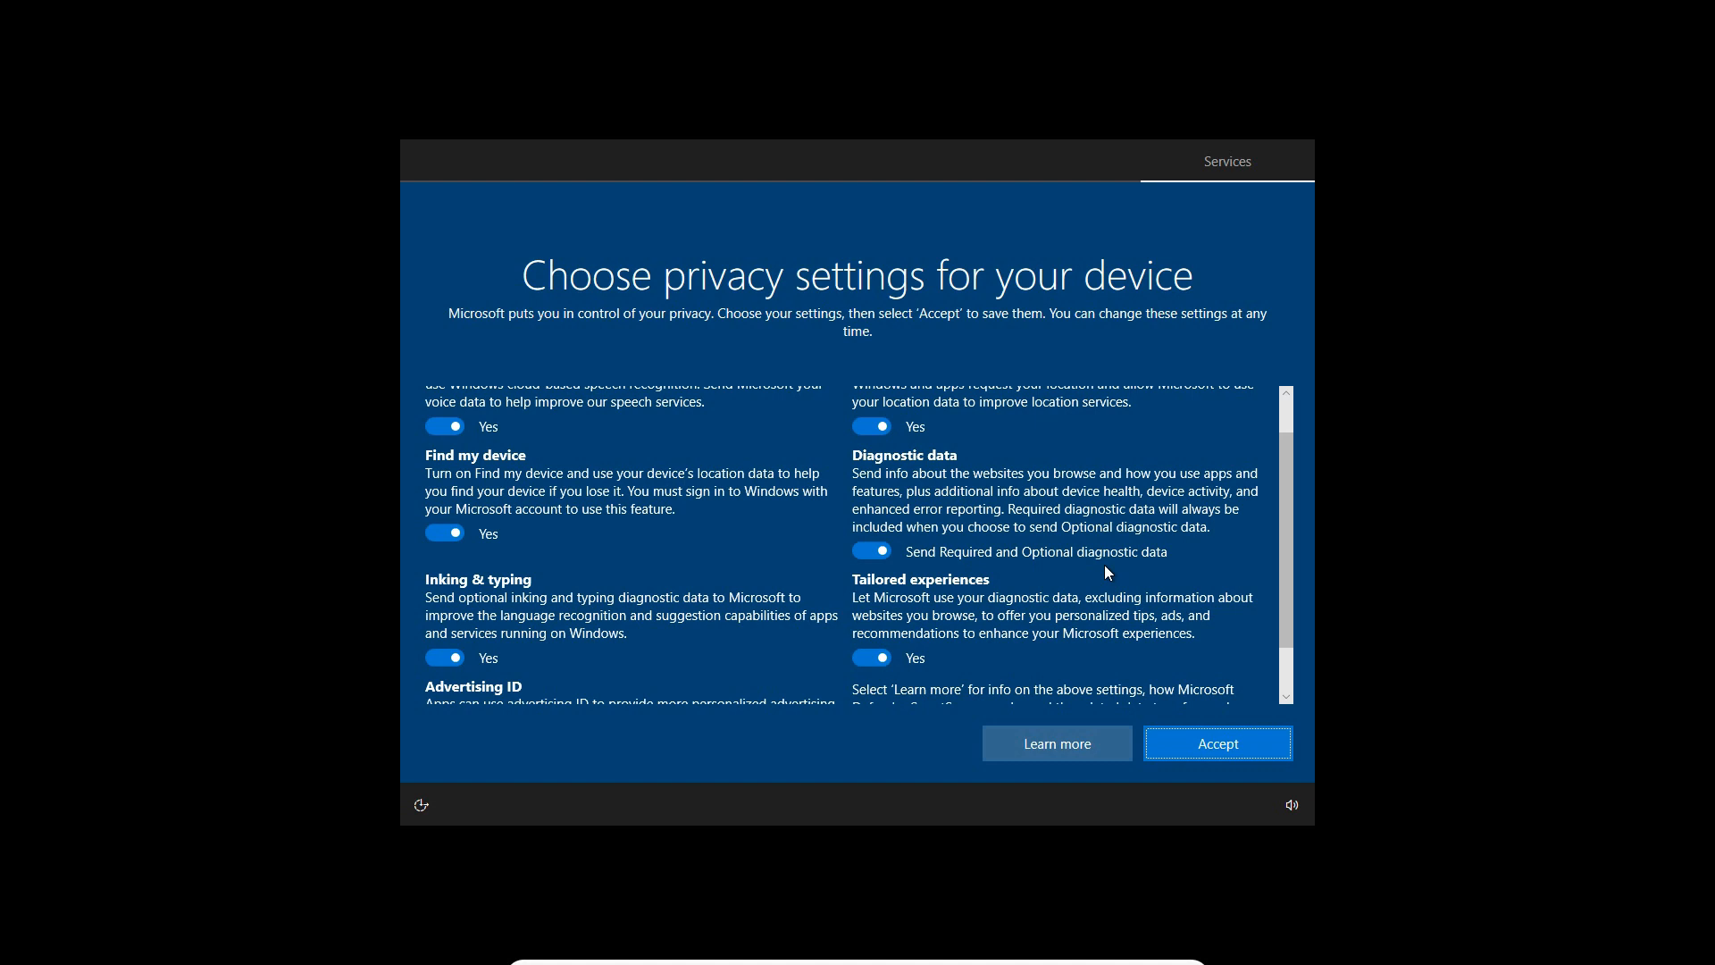
{"action": "scroll", "coordinate": [1105, 566], "scroll_direction": "up", "scroll_amount": 1}
{"action": "scroll", "coordinate": [1105, 566], "scroll_direction": "down", "scroll_amount": 2}
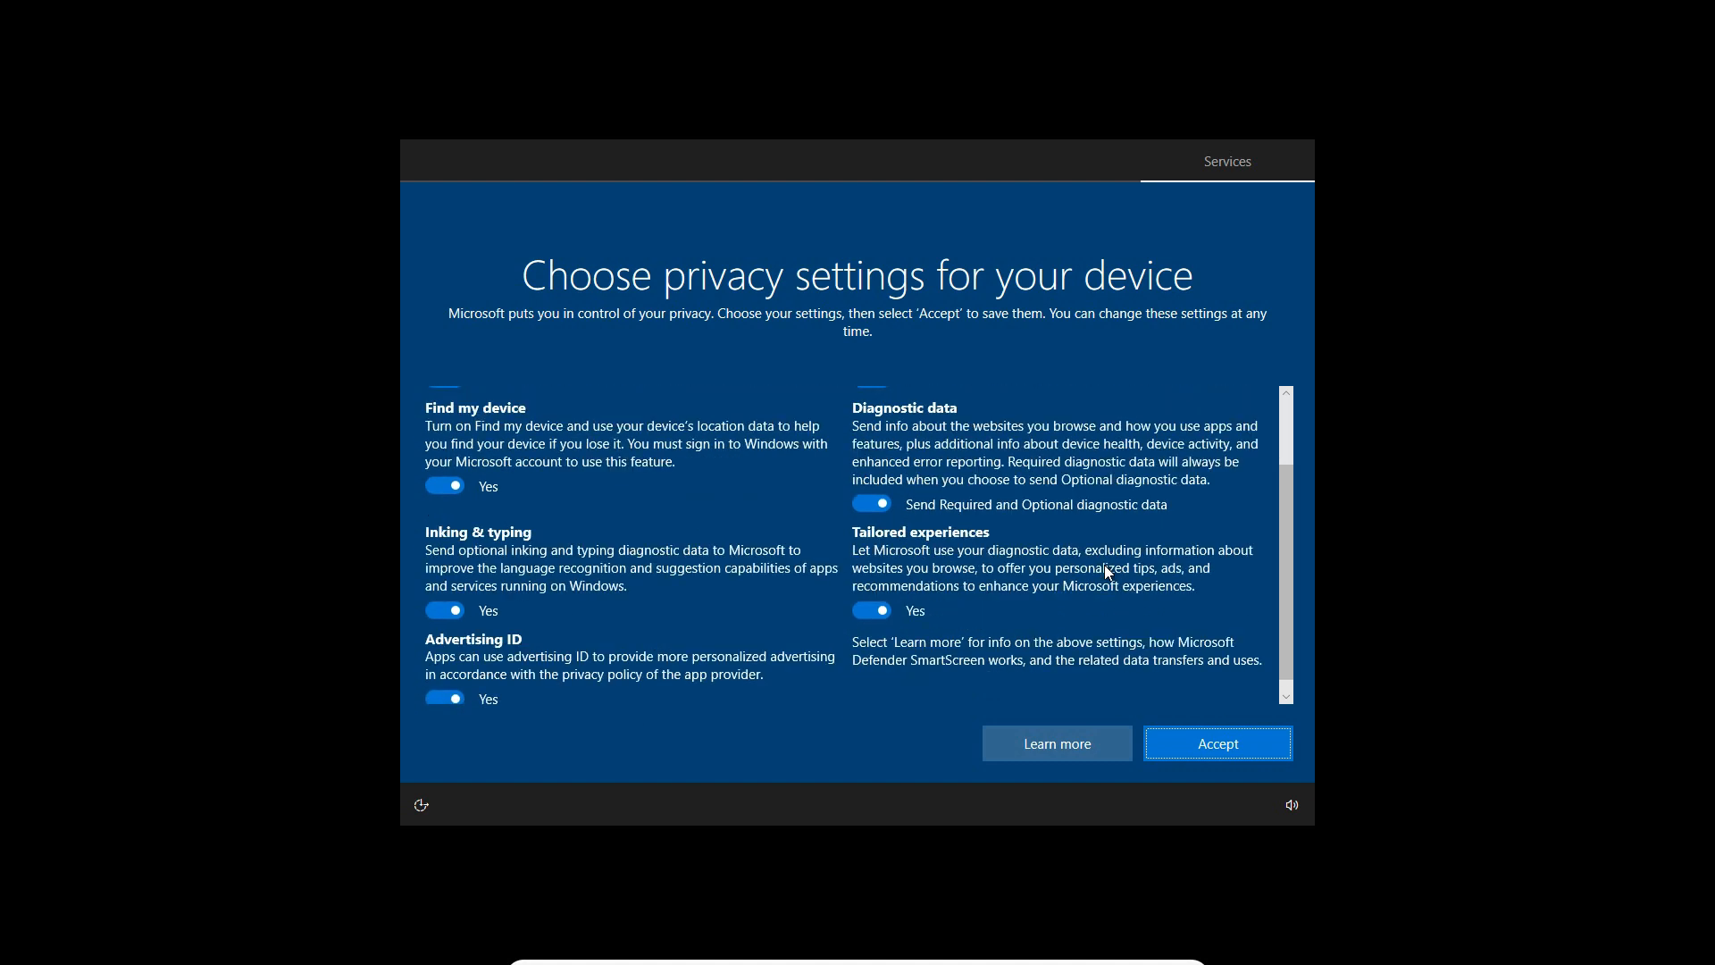
{"action": "scroll", "coordinate": [1106, 572], "scroll_direction": "up", "scroll_amount": 2}
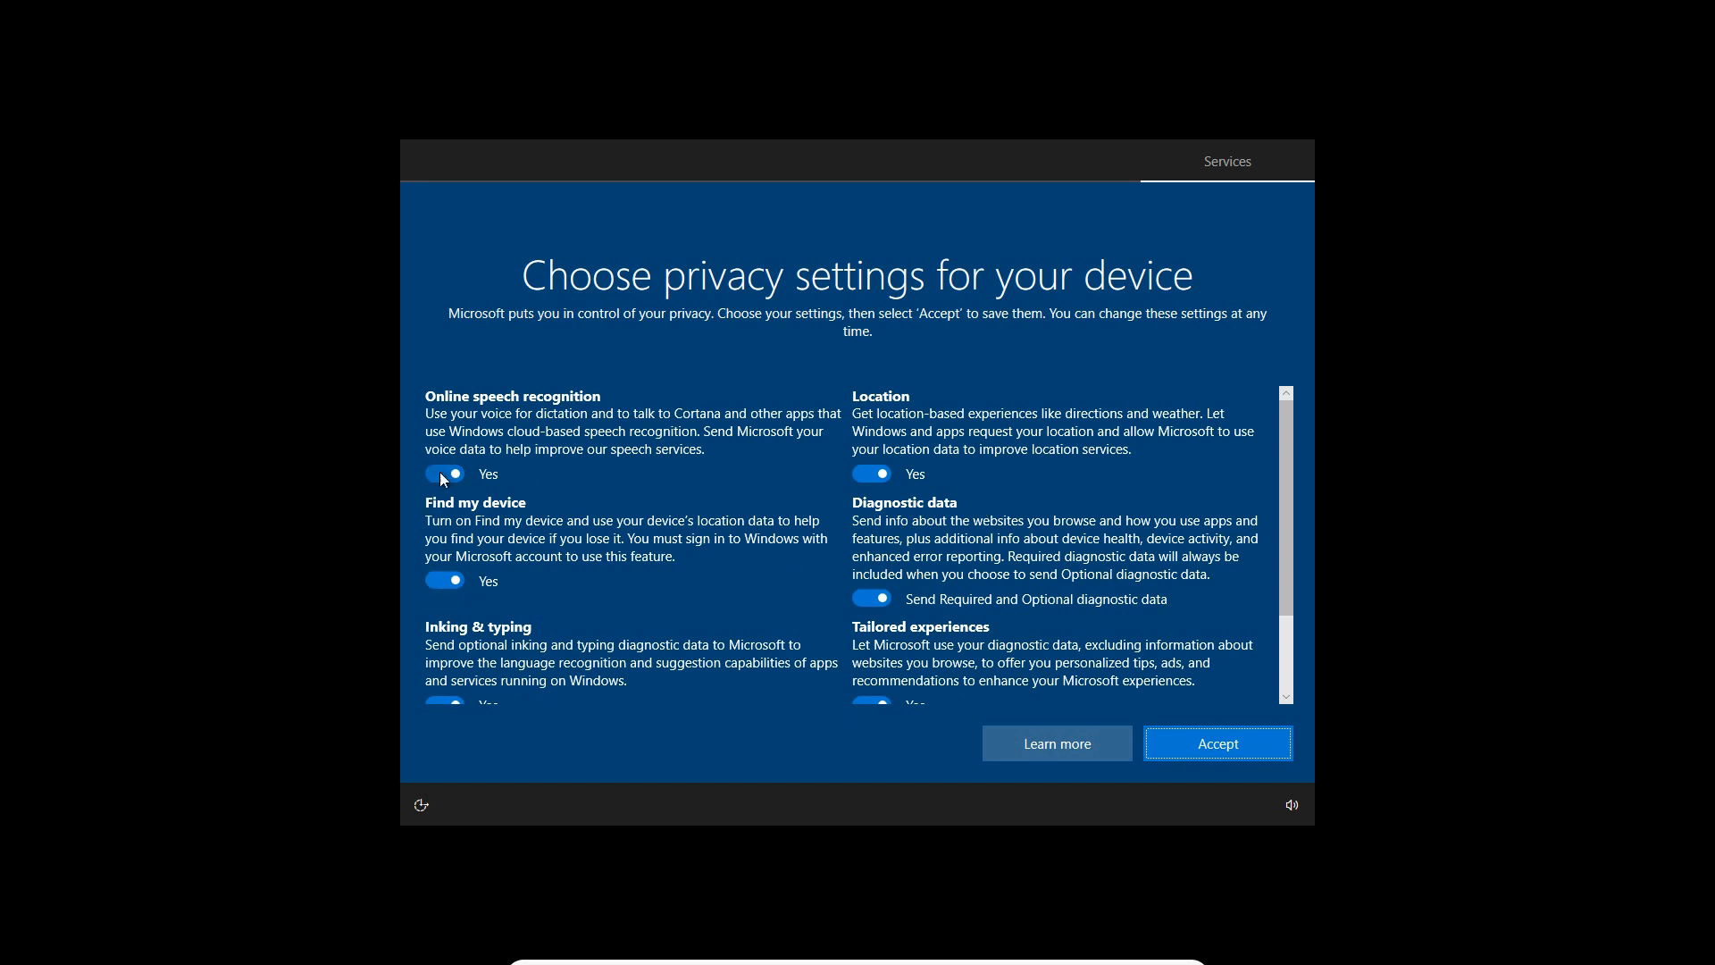
{"action": "scroll", "coordinate": [602, 483], "scroll_direction": "down", "scroll_amount": 1}
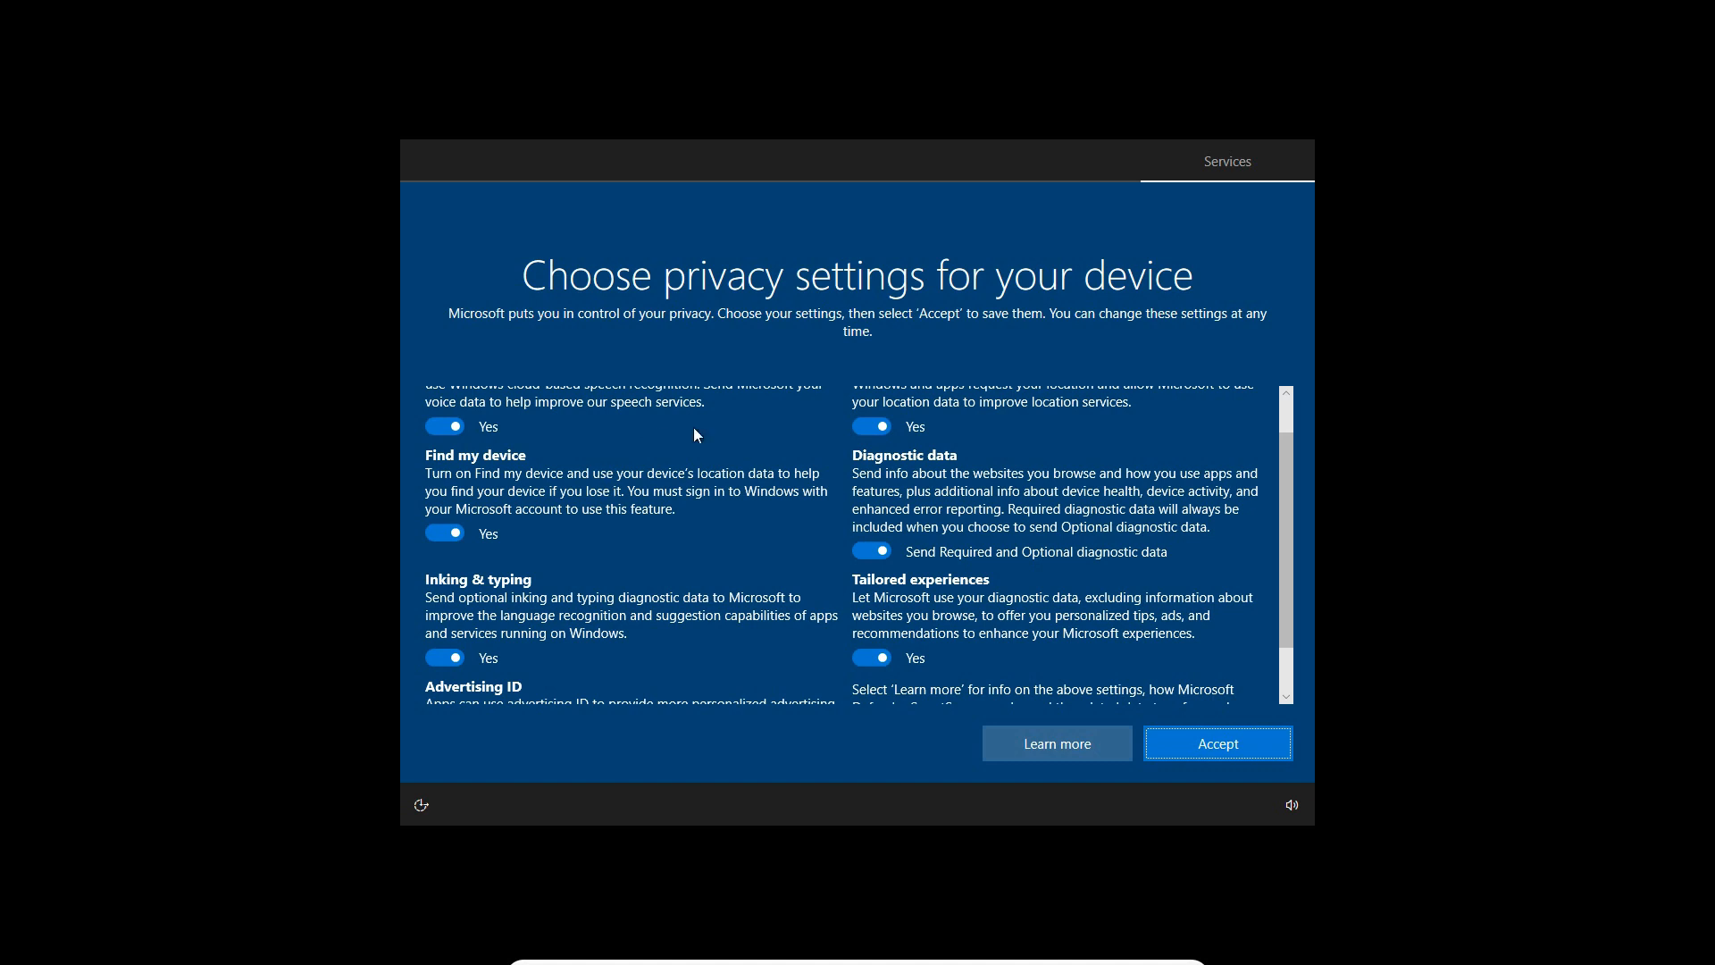
{"action": "left_click", "coordinate": [873, 551]}
{"action": "scroll", "coordinate": [881, 581], "scroll_direction": "down", "scroll_amount": 1}
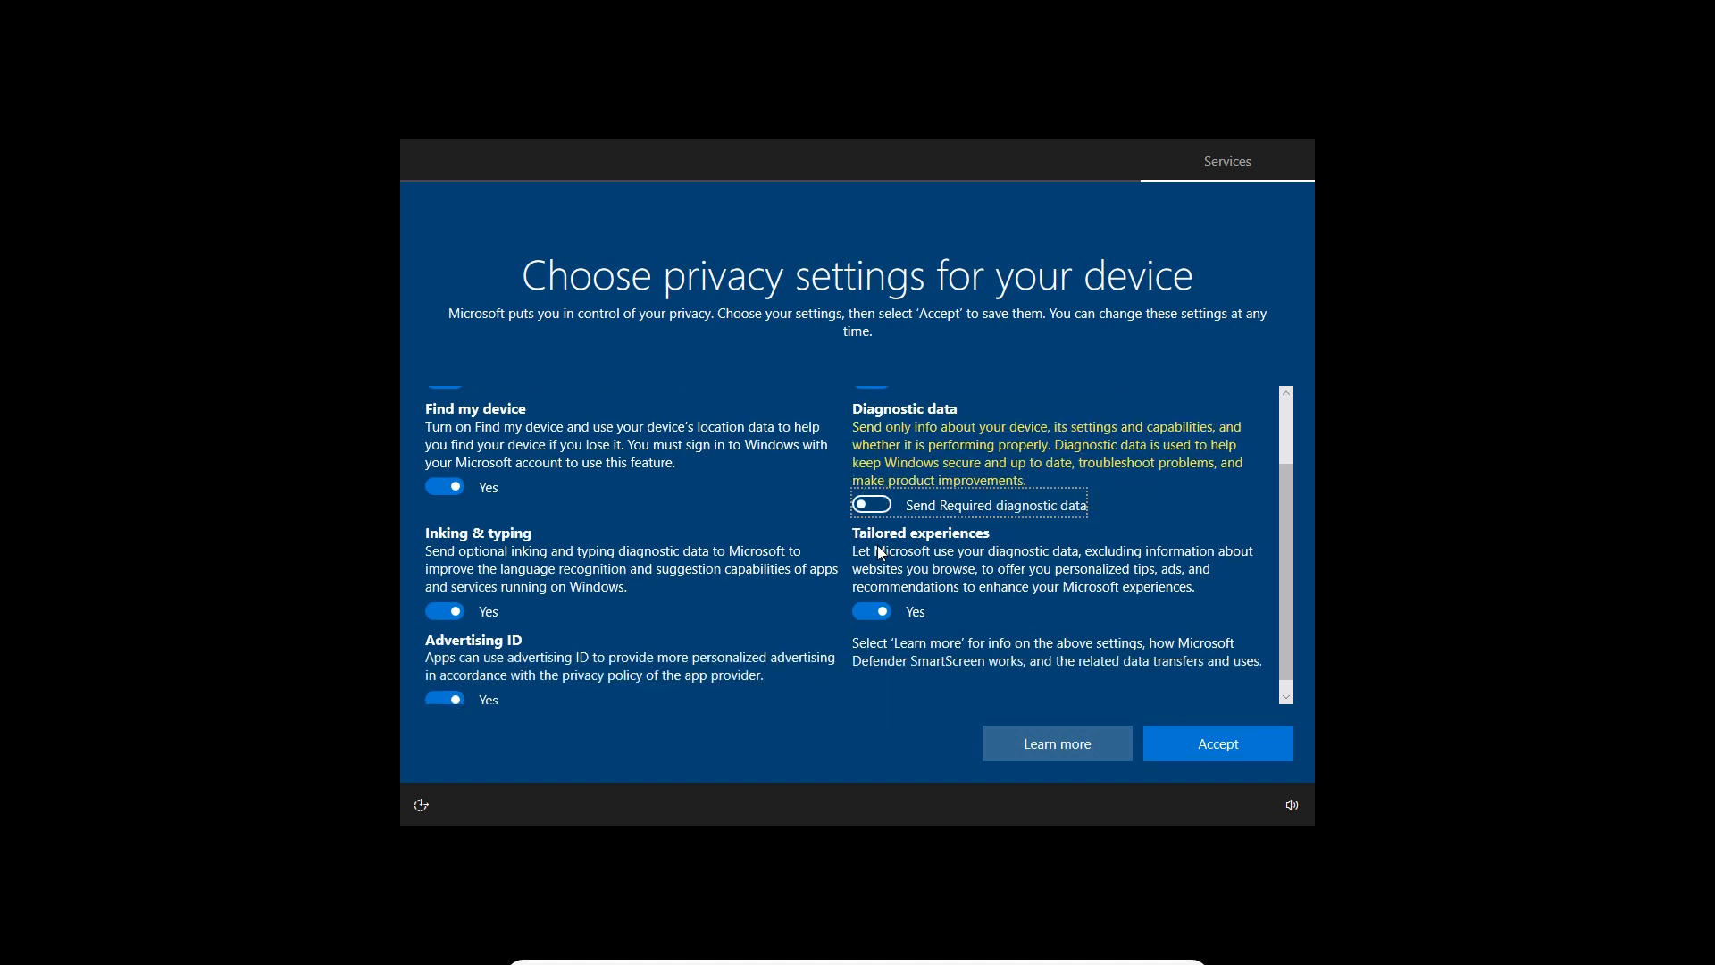
{"action": "left_click", "coordinate": [879, 598]}
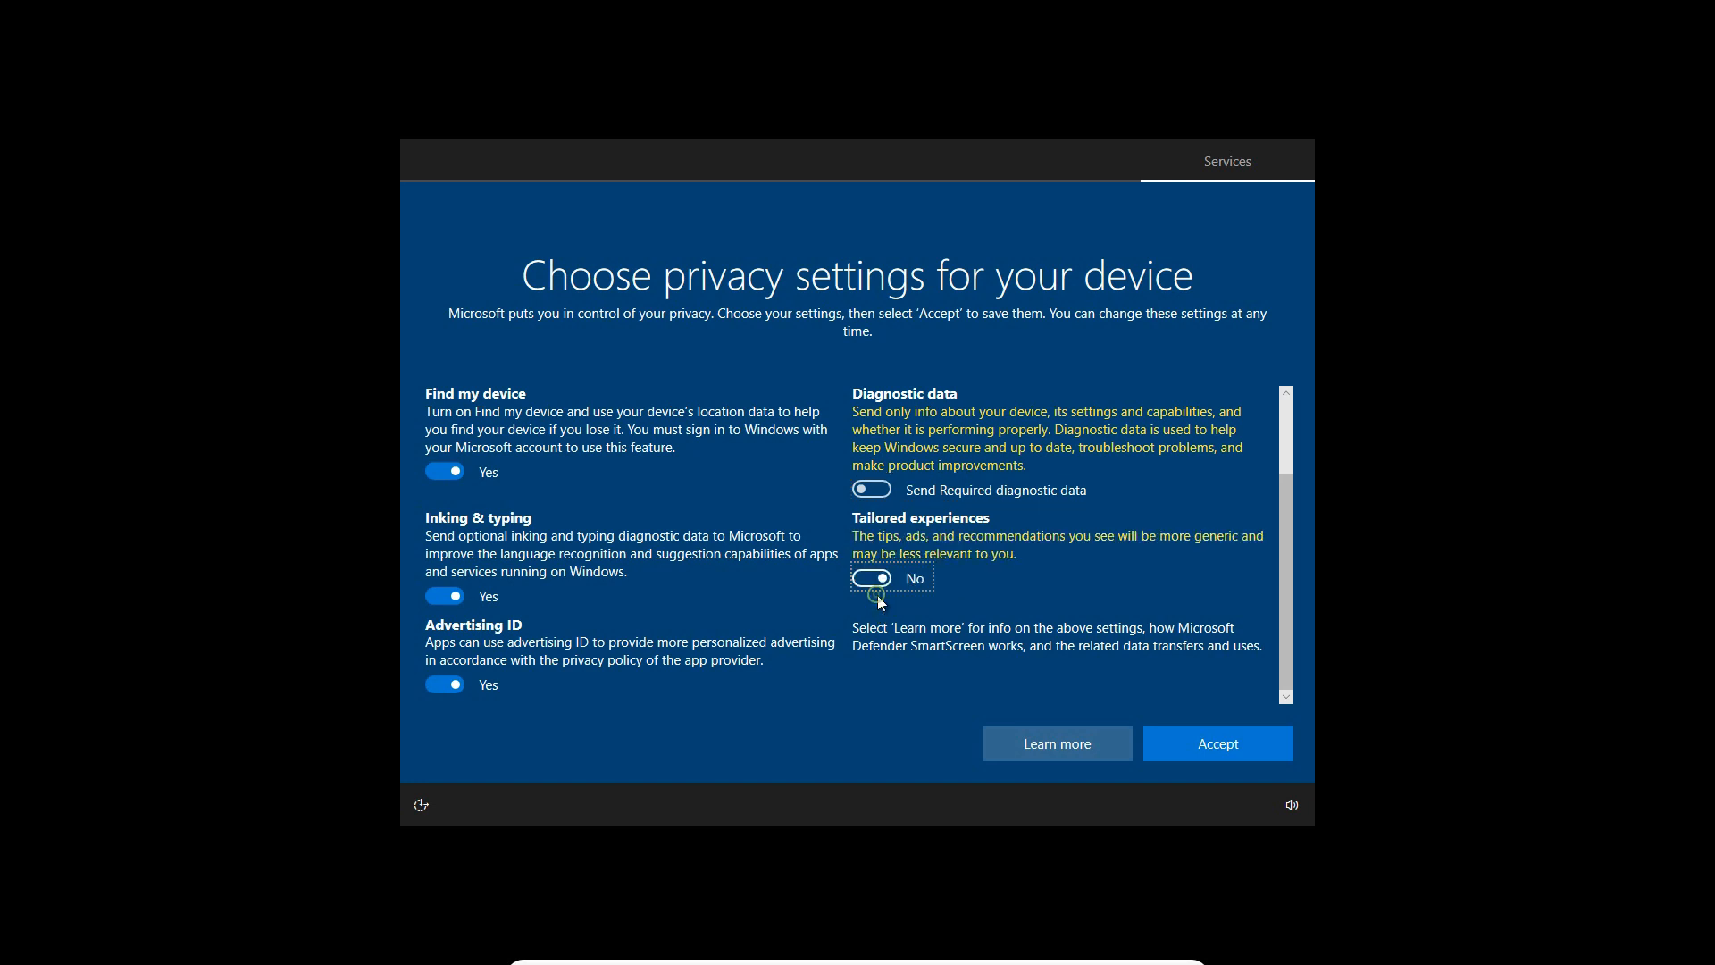
{"action": "left_click", "coordinate": [452, 689]}
Review the complete list of privacy settings and accept it to finish the Windows first-run setup
{"action": "scroll", "coordinate": [452, 689], "scroll_direction": "up", "scroll_amount": 1}
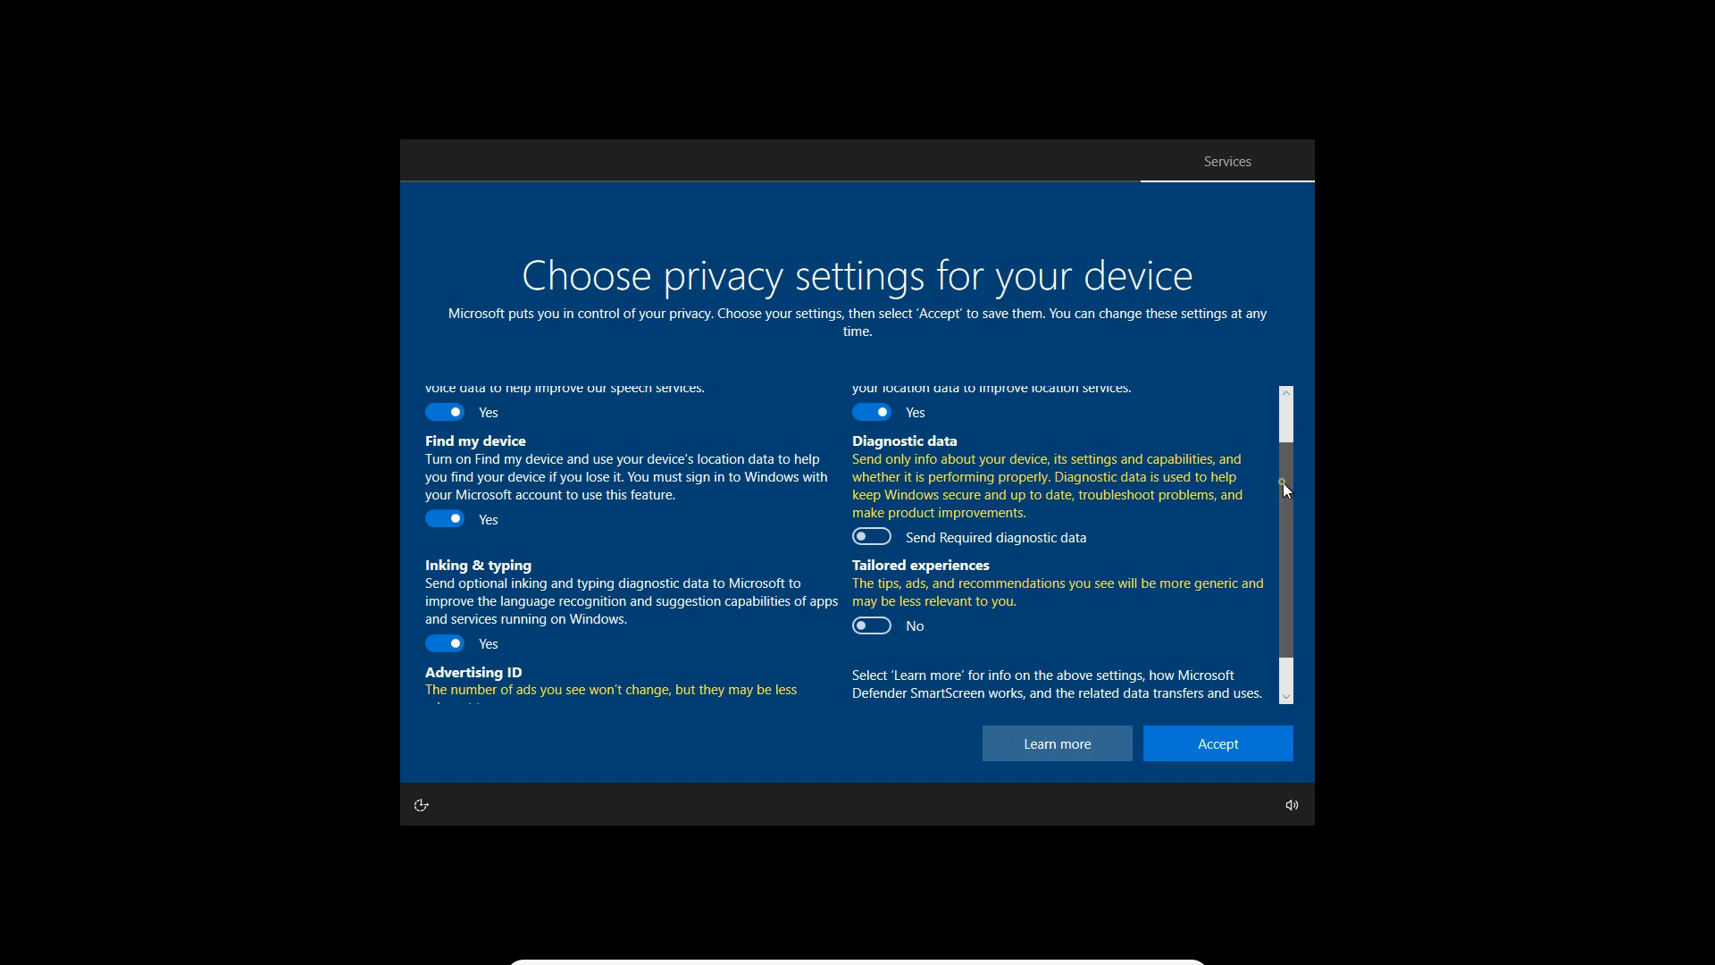
{"action": "left_click_drag", "start_coordinate": [1282, 483], "coordinate": [1271, 424]}
{"action": "scroll", "coordinate": [1264, 445], "scroll_direction": "down", "scroll_amount": 3}
{"action": "scroll", "coordinate": [1274, 481], "scroll_direction": "down", "scroll_amount": 2}
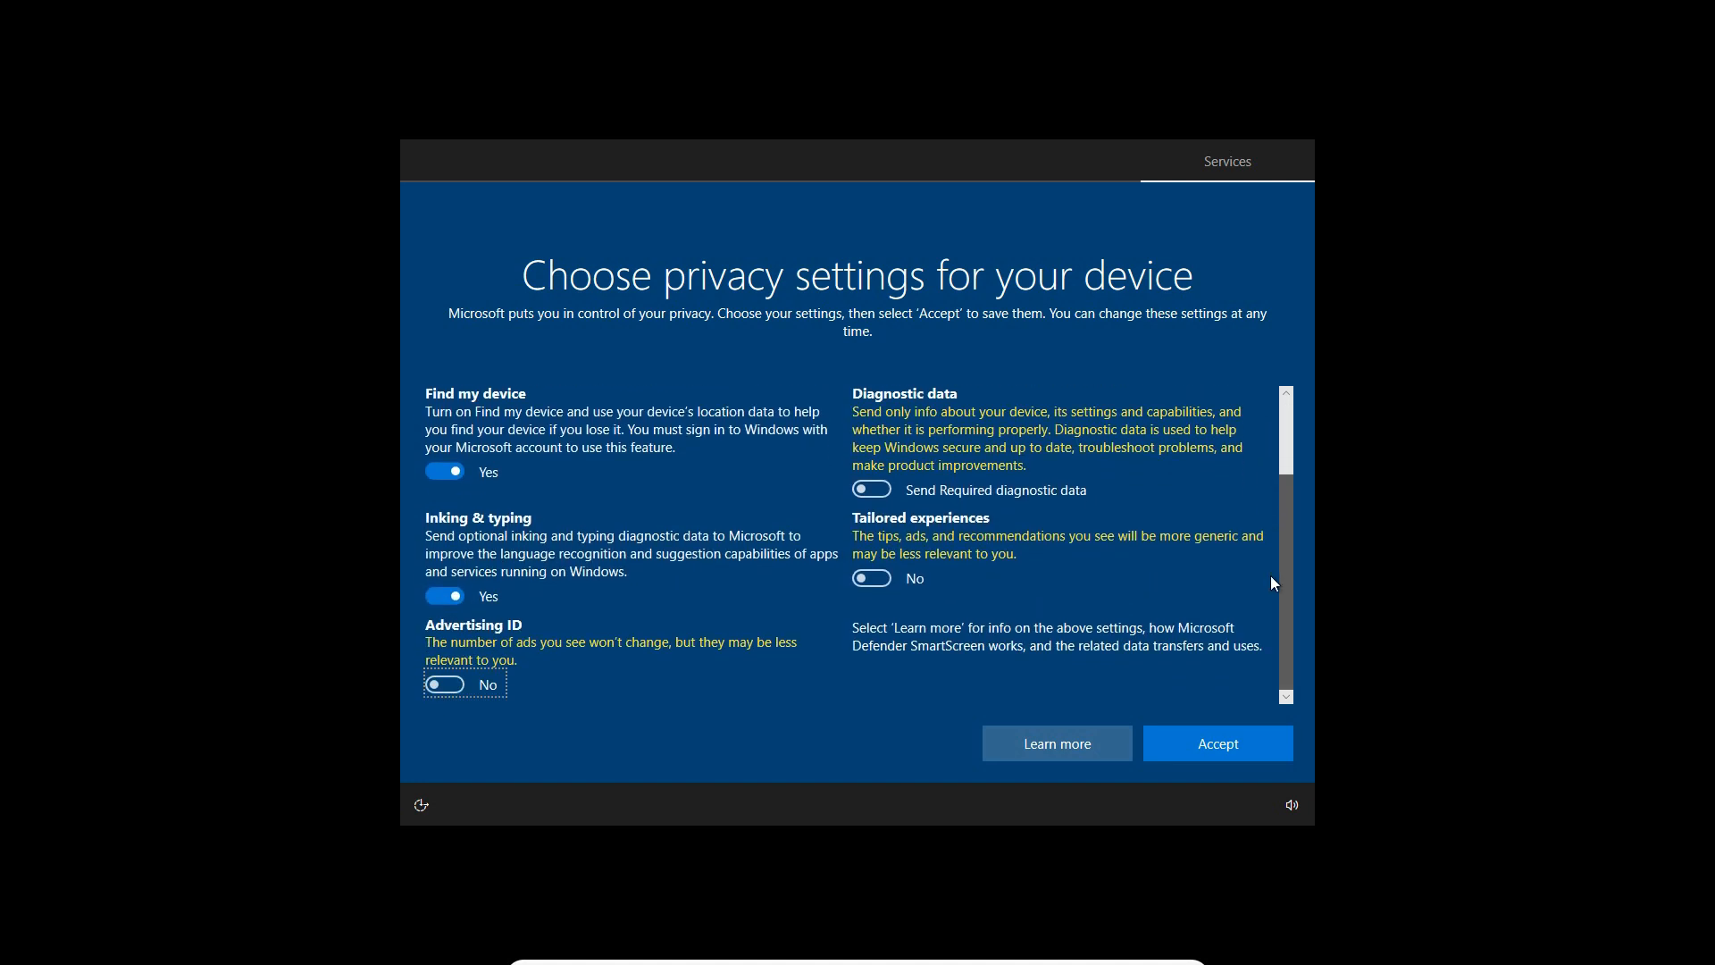
{"action": "left_click", "coordinate": [1210, 755]}
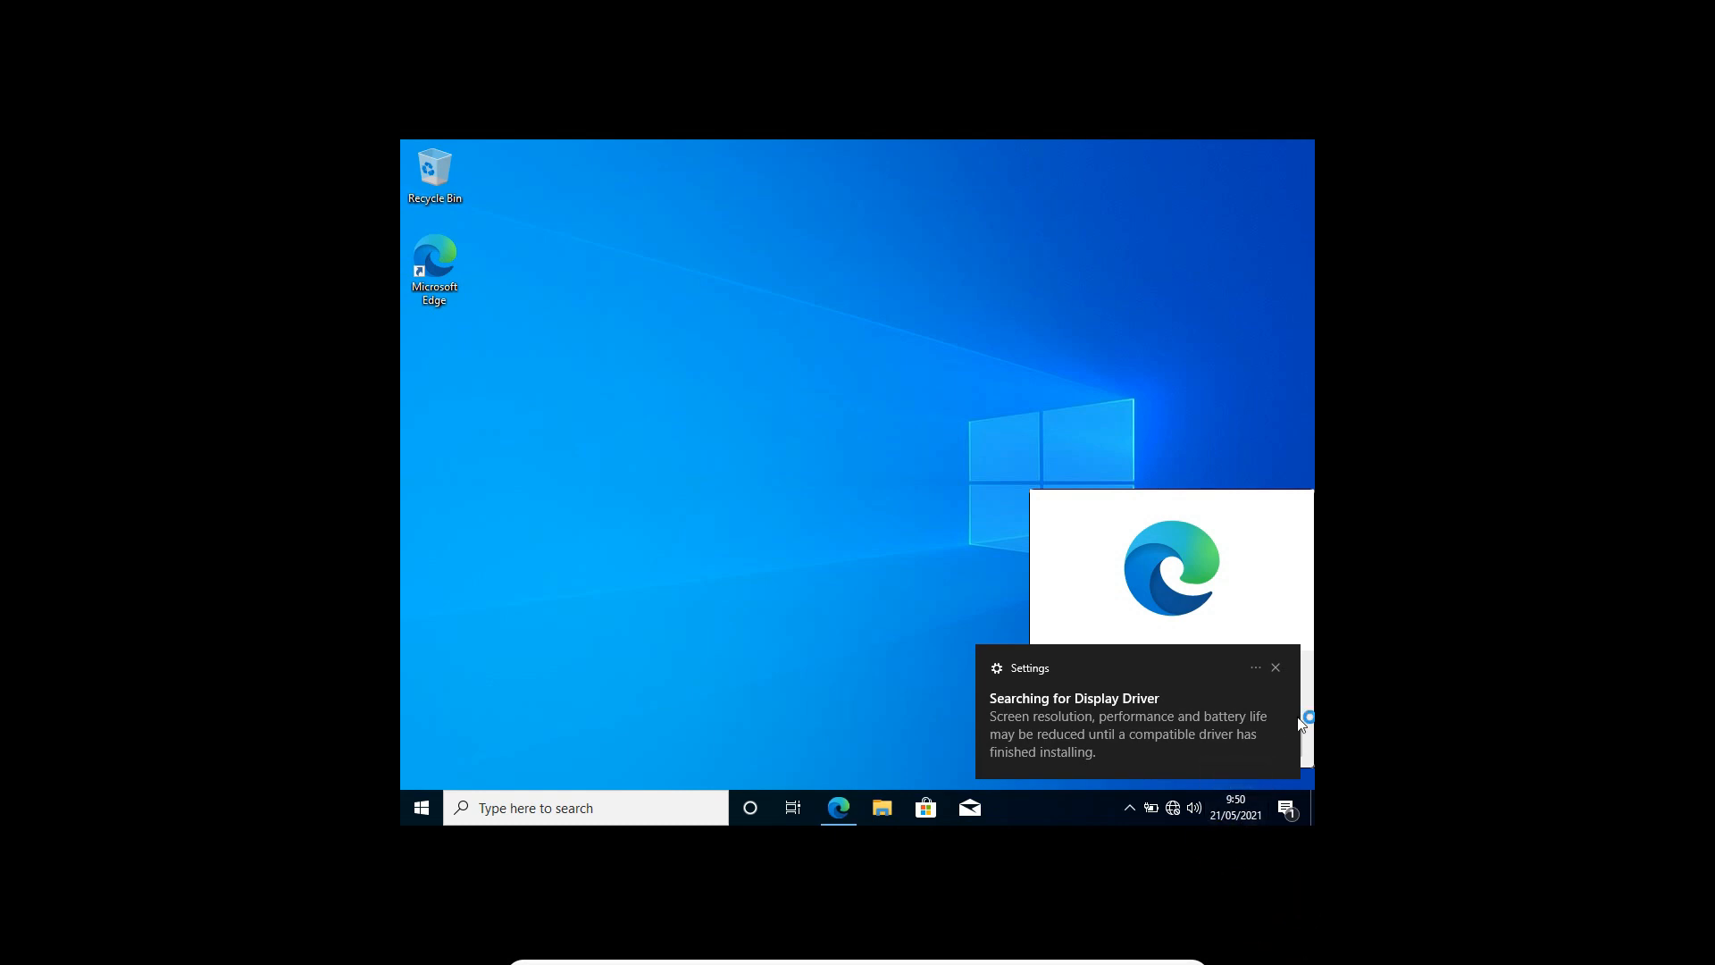
Dismiss the display driver notification and postpone the Microsoft Edge offer on the new desktop
{"action": "left_click", "coordinate": [1279, 666]}
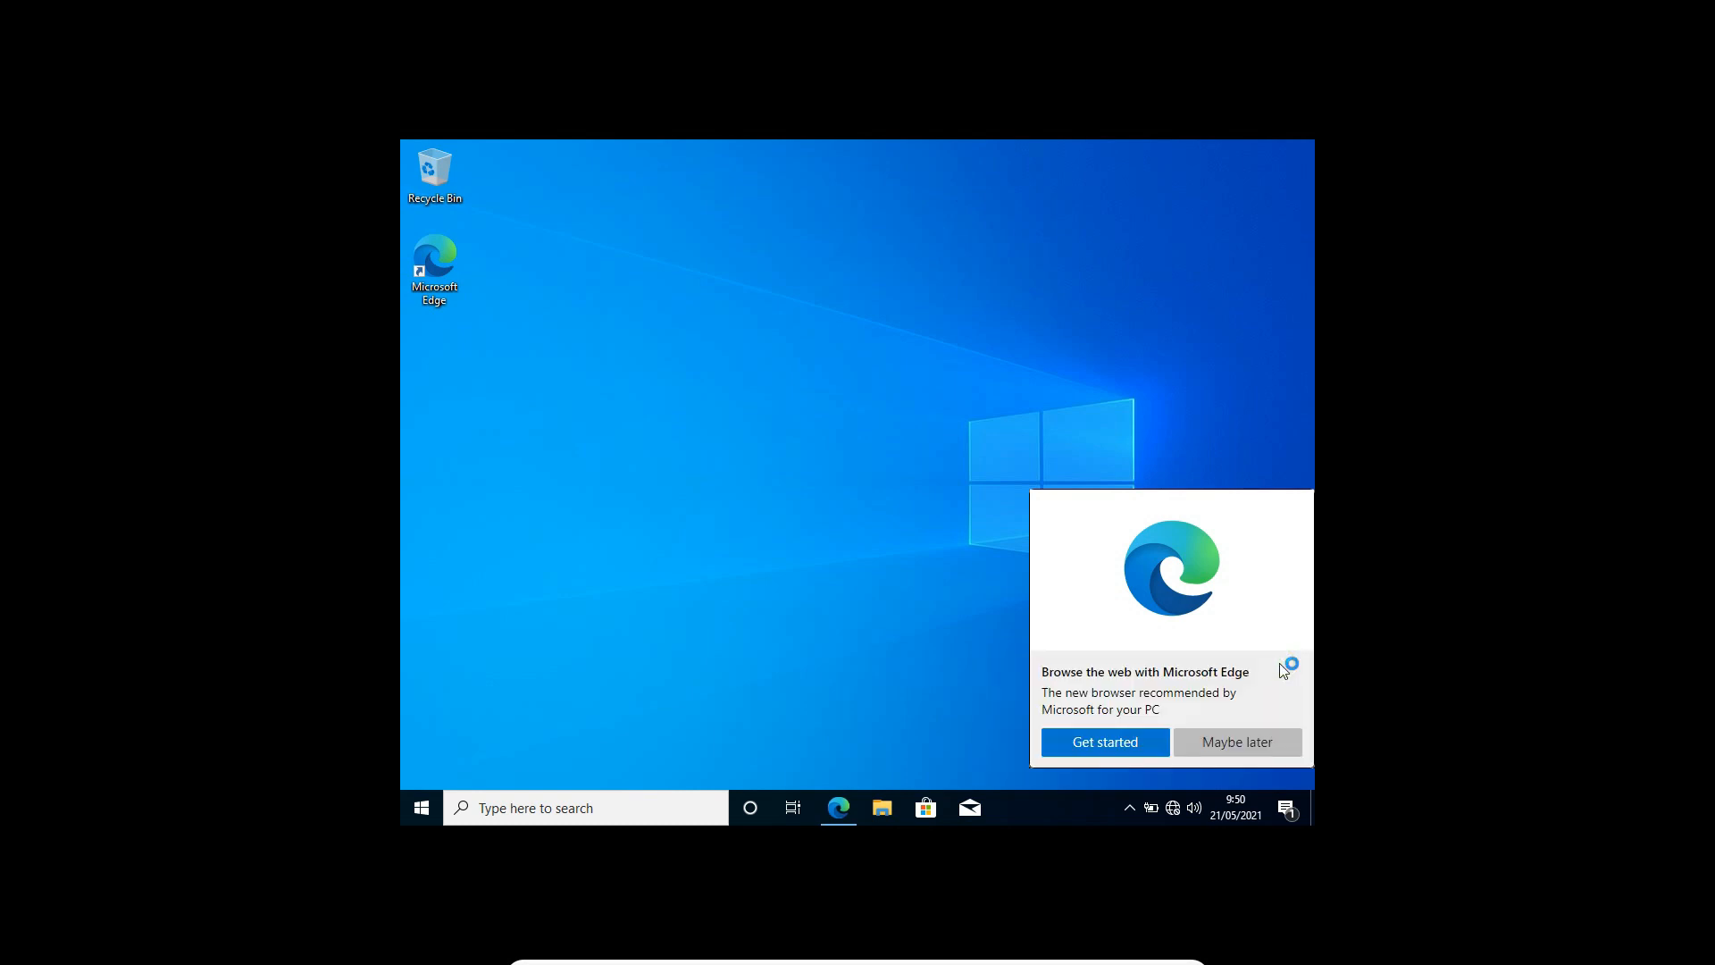
{"action": "left_click", "coordinate": [1236, 743]}
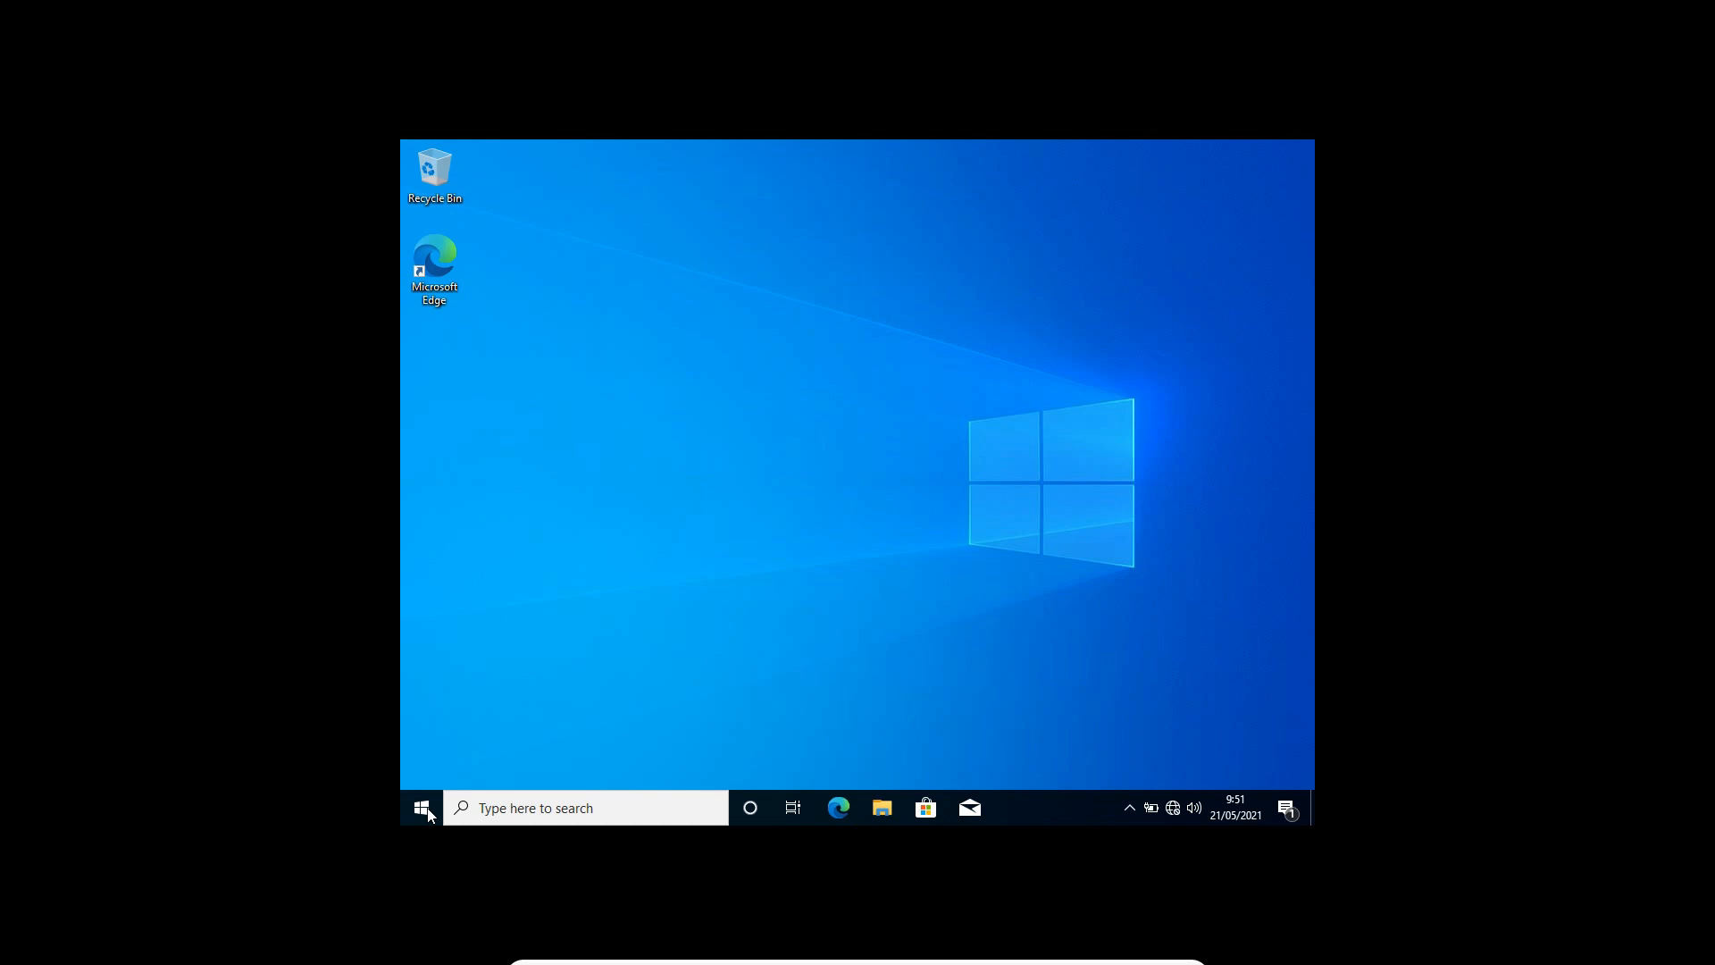
Bring up the window controls of the full-screen windows_10 virtual machine
{"action": "mouse_move", "coordinate": [1099, 939]}
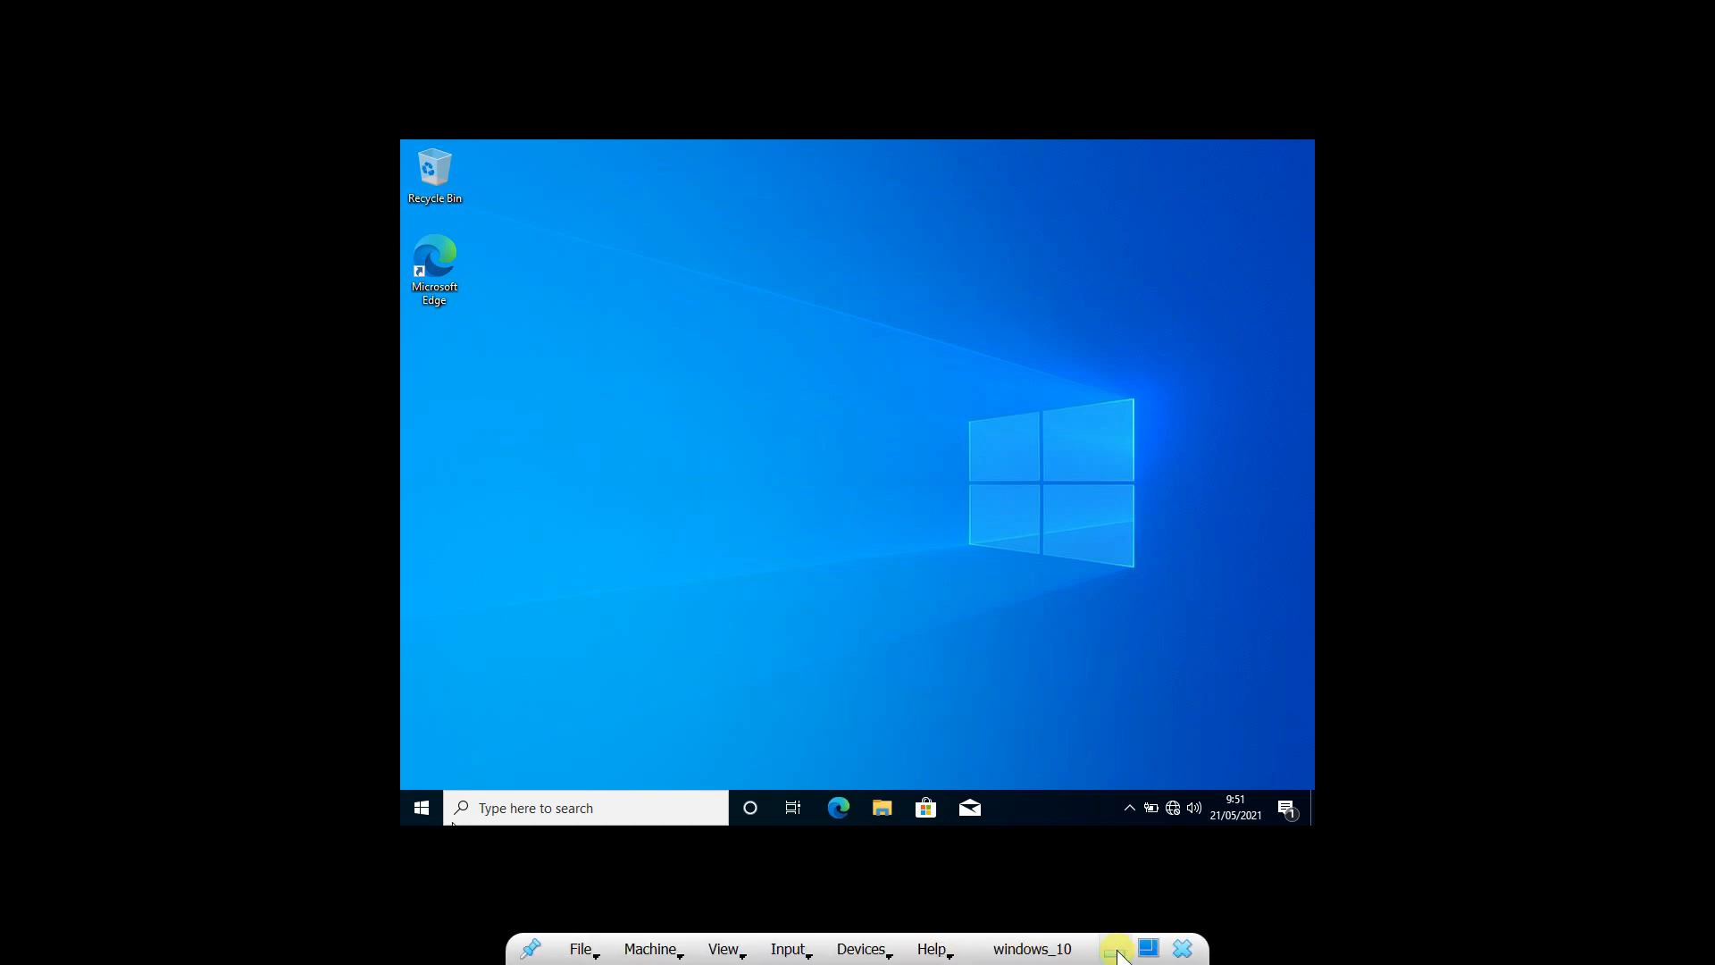